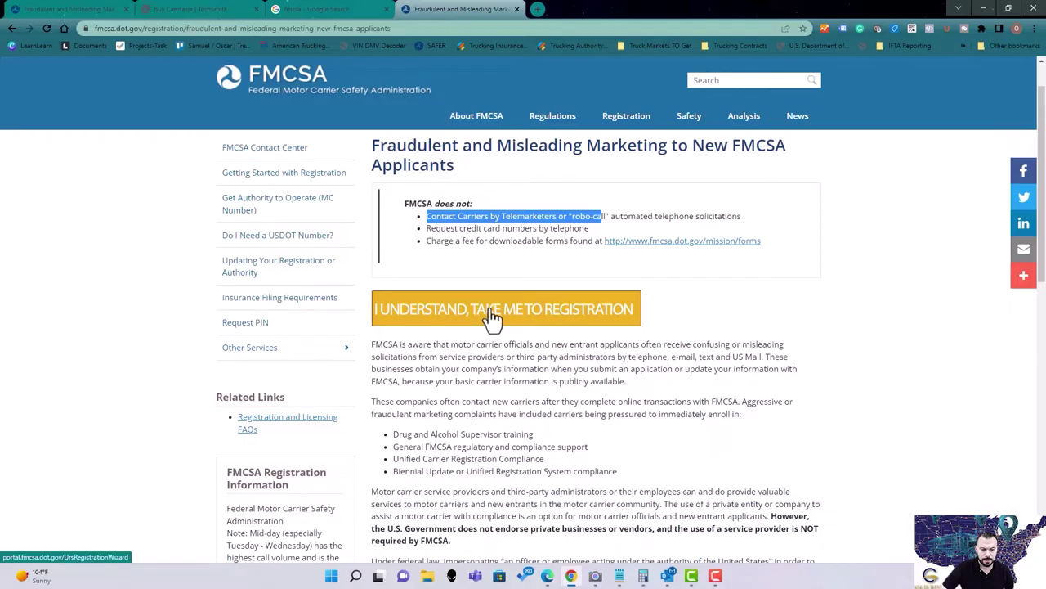
Review the fraudulent marketing warning, highlighting what FMCSA does not do, and proceed to registration.
click(489, 321)
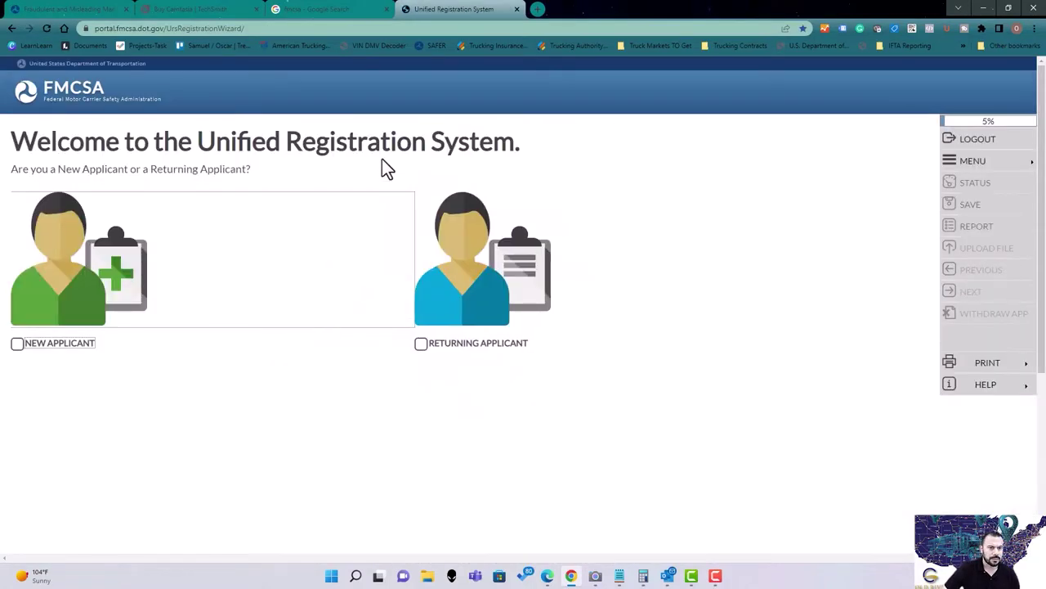
click(590, 91)
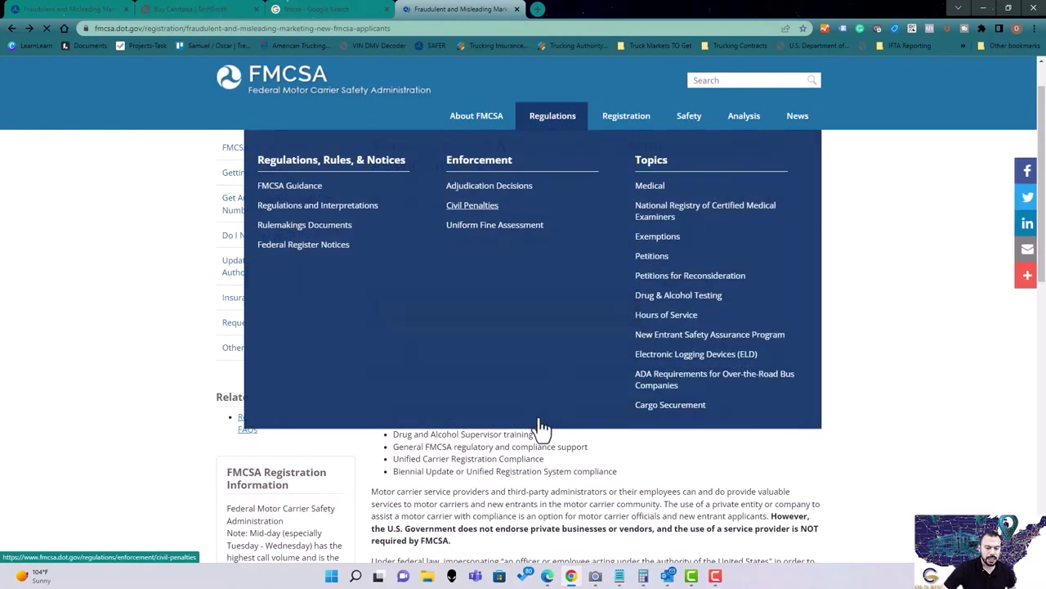
scroll(481, 509, down, 3)
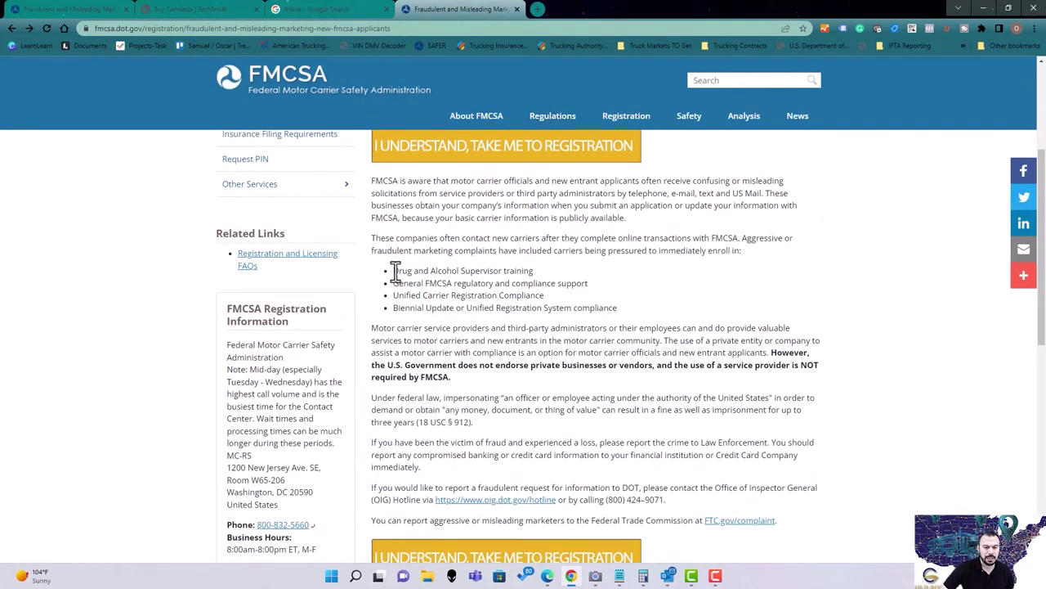
drag(395, 272, 587, 280)
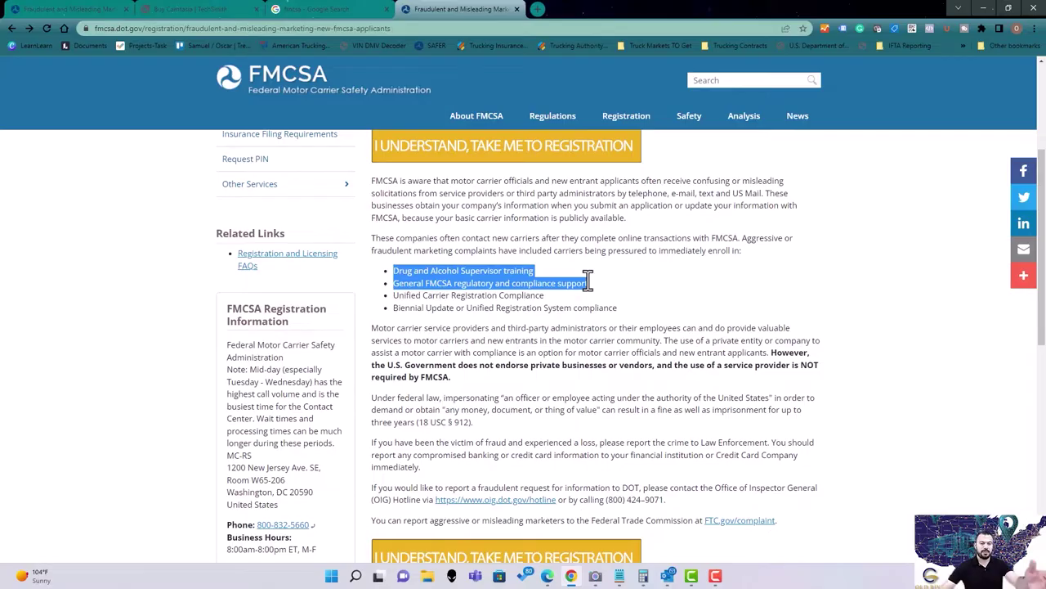
scroll(631, 385, up, 2)
click(632, 384)
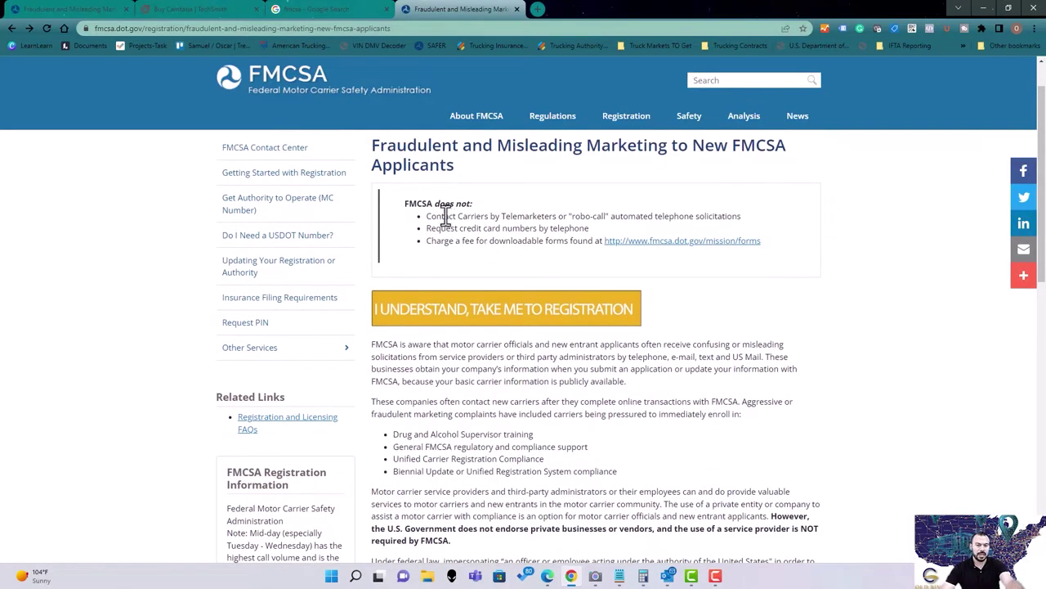
drag(446, 217, 497, 241)
click(721, 314)
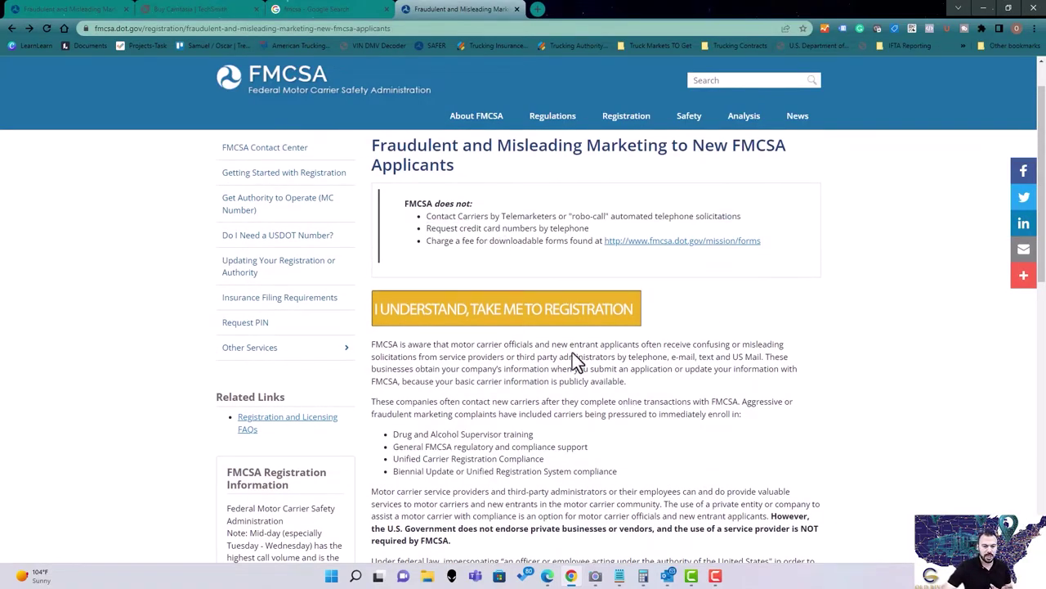
scroll(531, 327, down, 1)
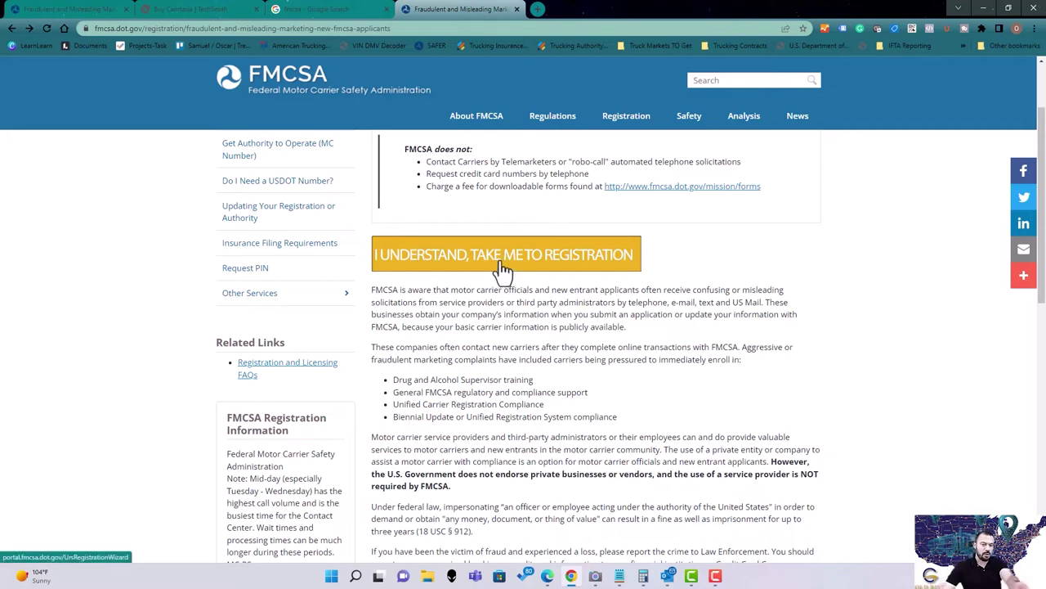
click(500, 262)
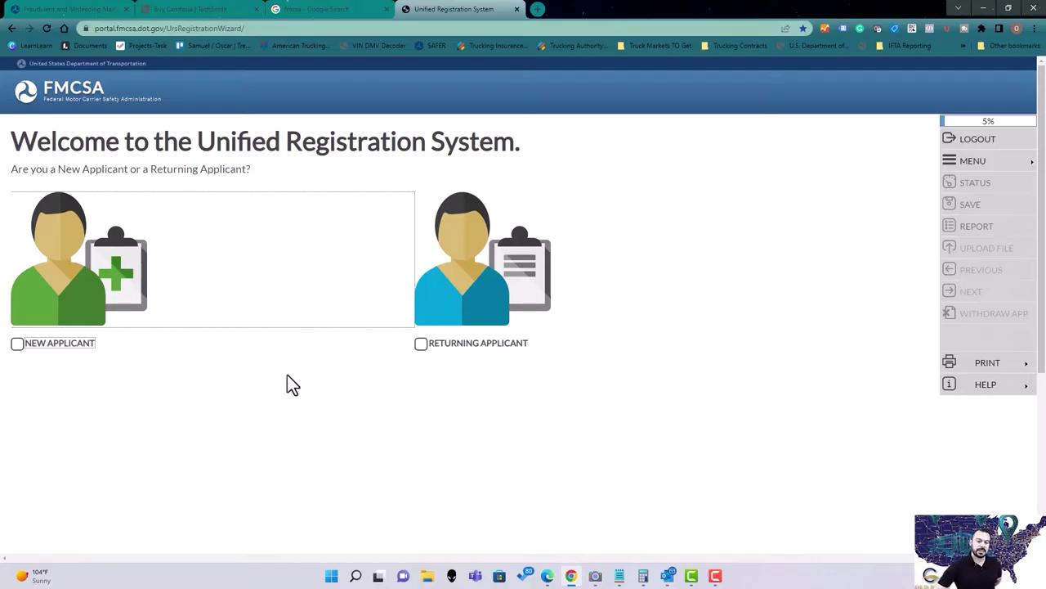
Switch the applicant type from Returning Applicant to New Applicant and continue.
click(421, 345)
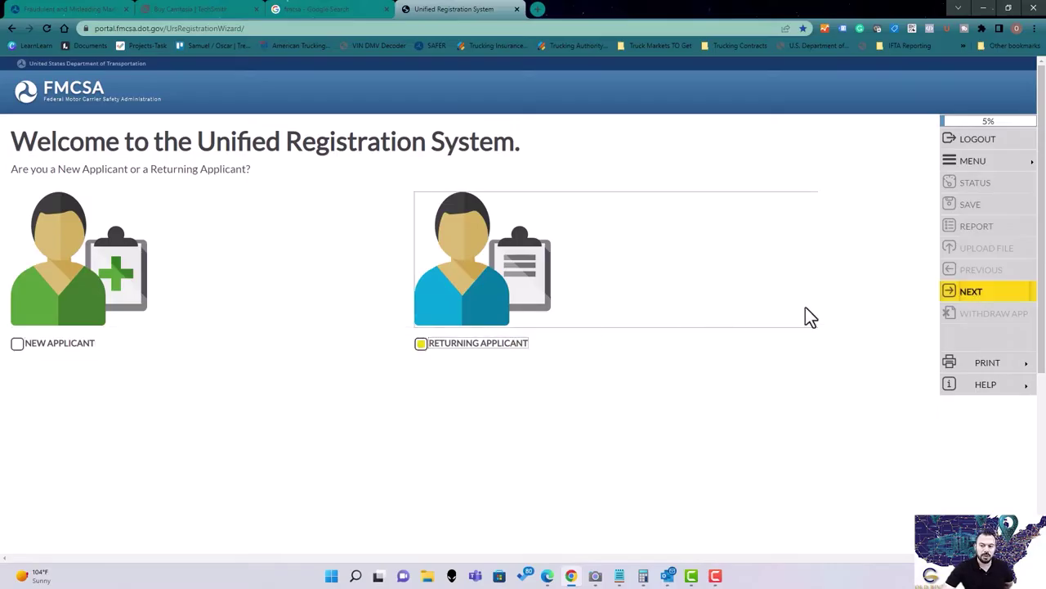
click(960, 298)
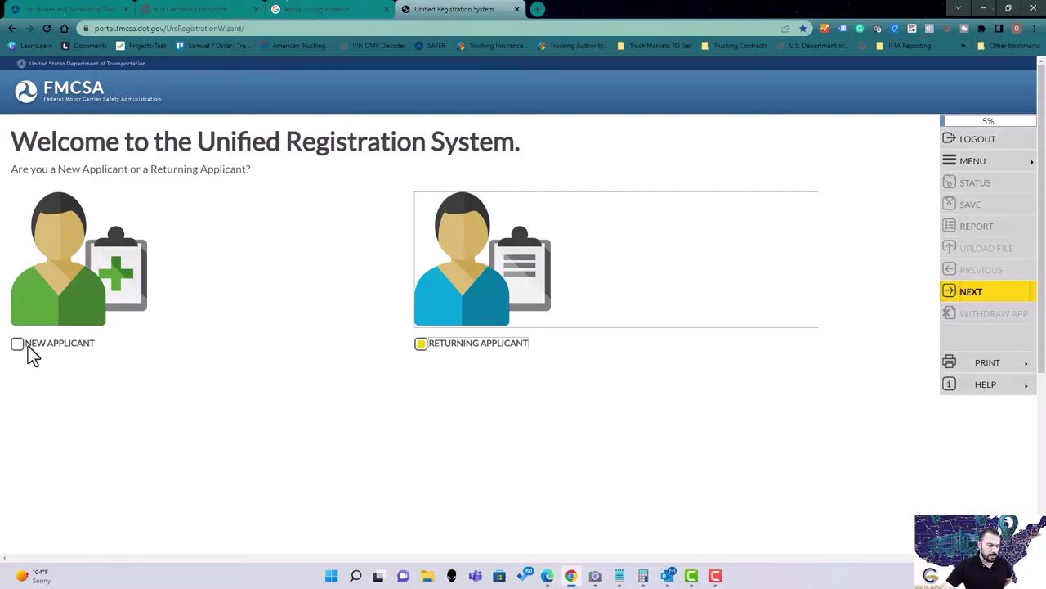
click(29, 351)
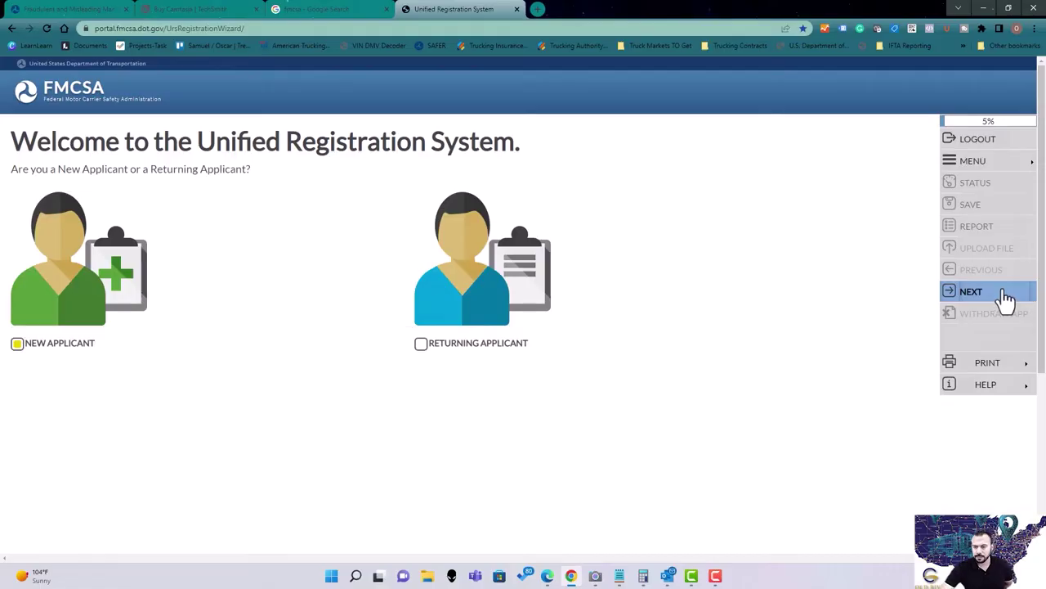
click(1006, 296)
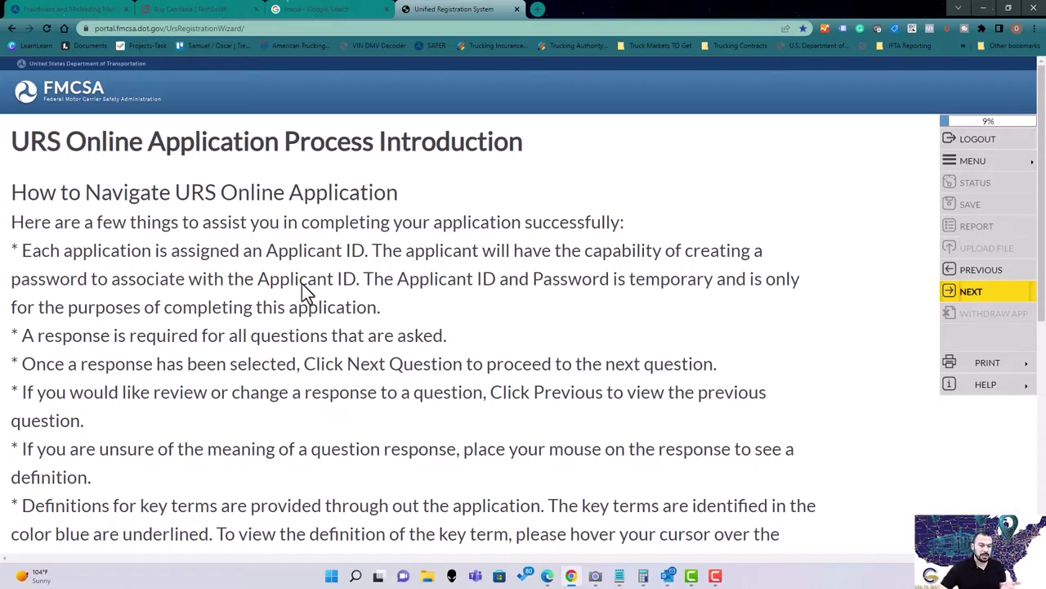
Note on the How to Navigate page that the Applicant ID is temporary.
drag(361, 281, 631, 283)
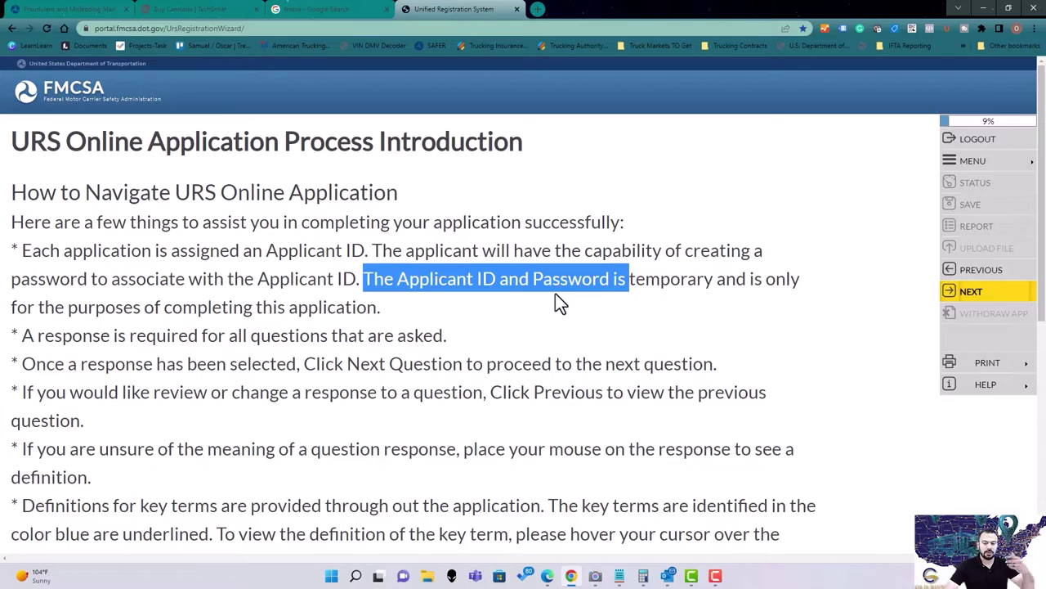
click(634, 300)
click(961, 293)
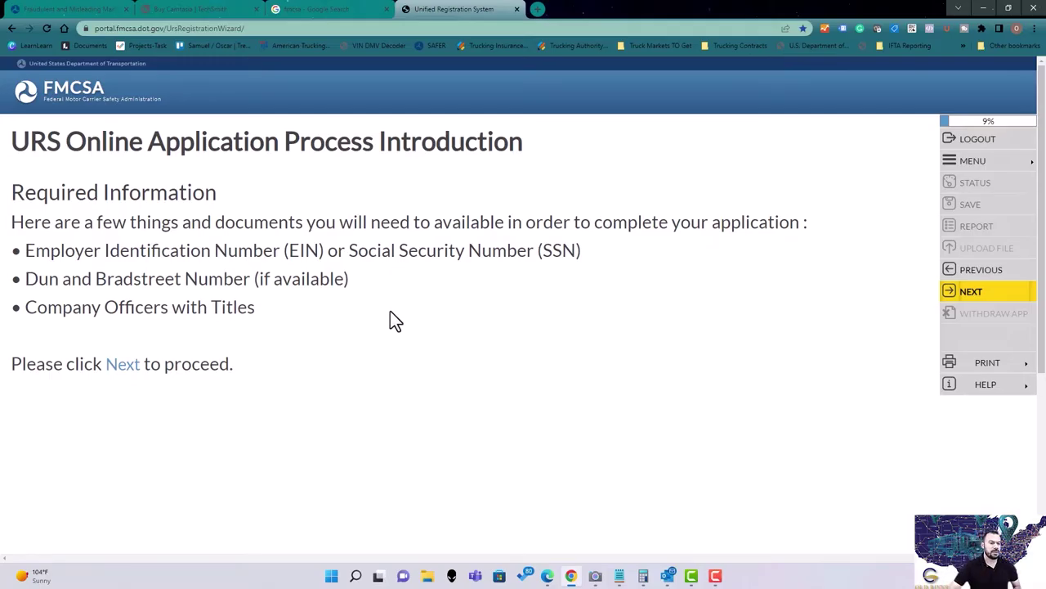
Review the required information list: EIN or SSN, Dun and Bradstreet Number, and Company Officers with Titles.
drag(276, 251, 427, 243)
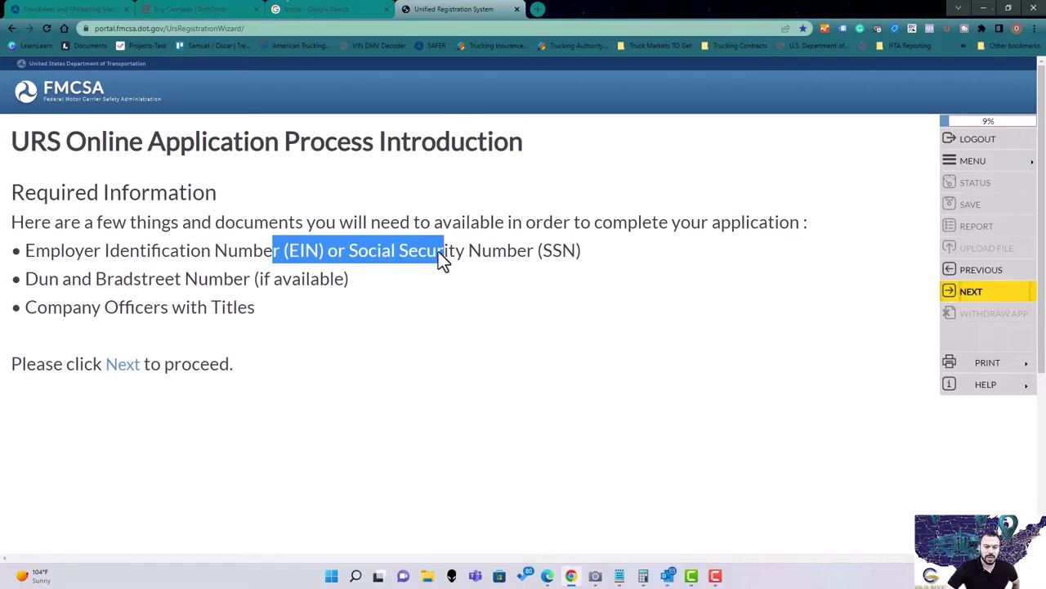
click(282, 252)
drag(289, 252, 330, 253)
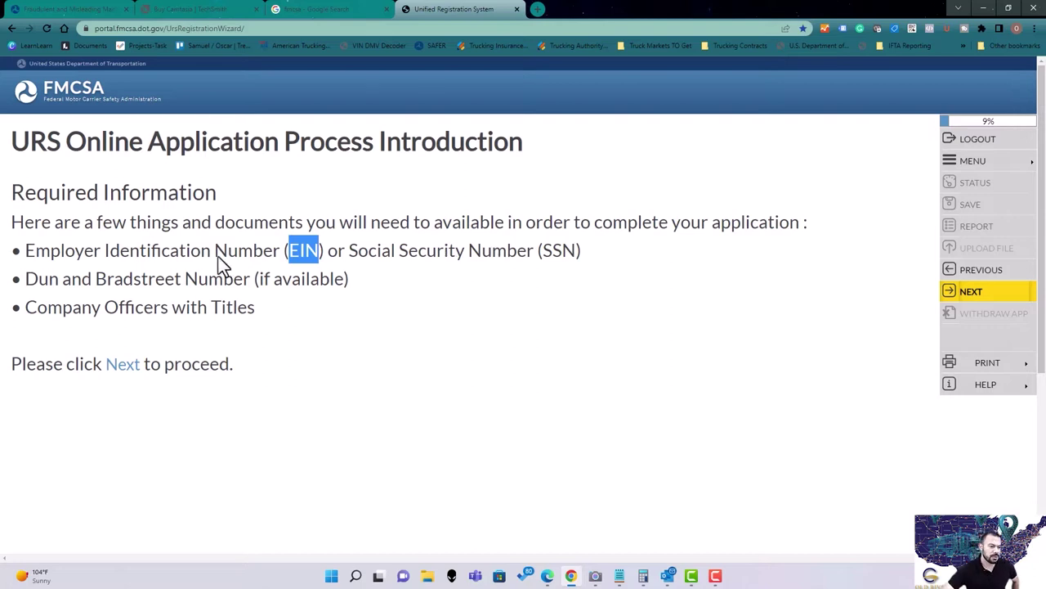
drag(28, 278, 255, 283)
click(292, 285)
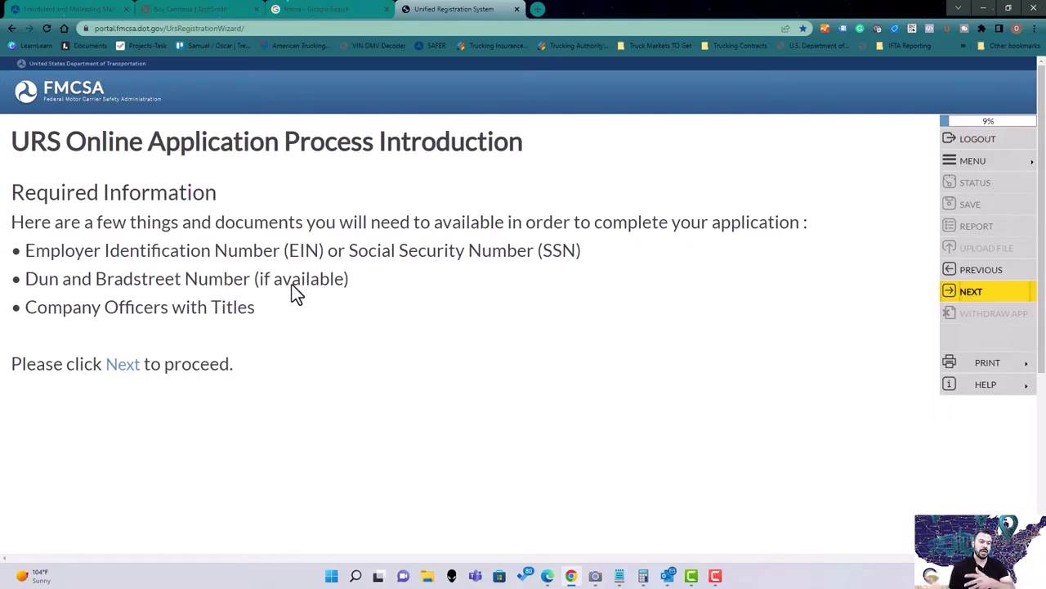
double_click(155, 279)
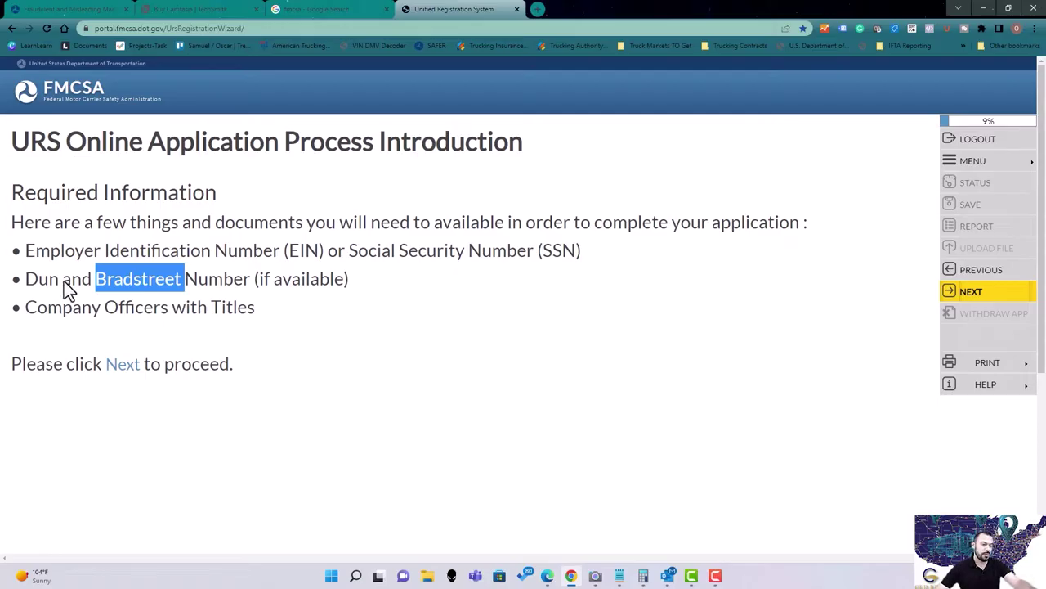
drag(49, 280, 173, 280)
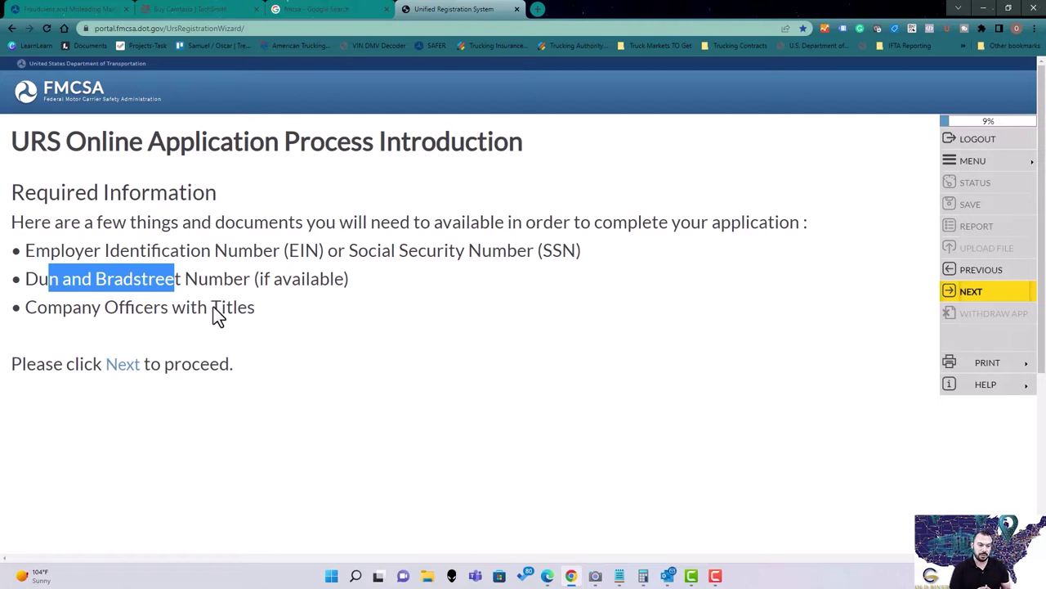
drag(232, 284, 50, 281)
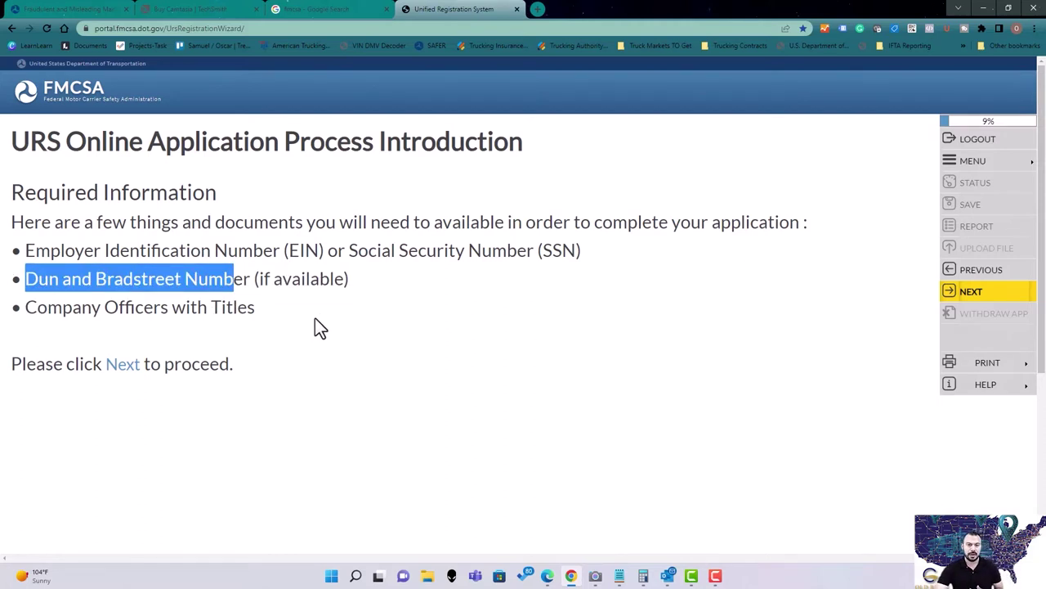
click(137, 334)
drag(47, 308, 212, 315)
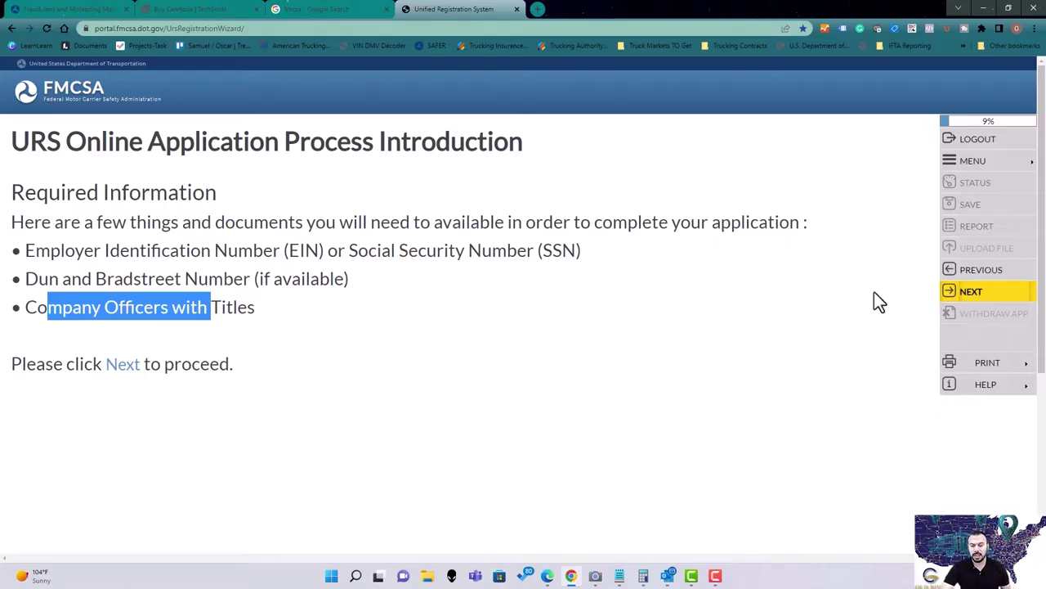
click(968, 291)
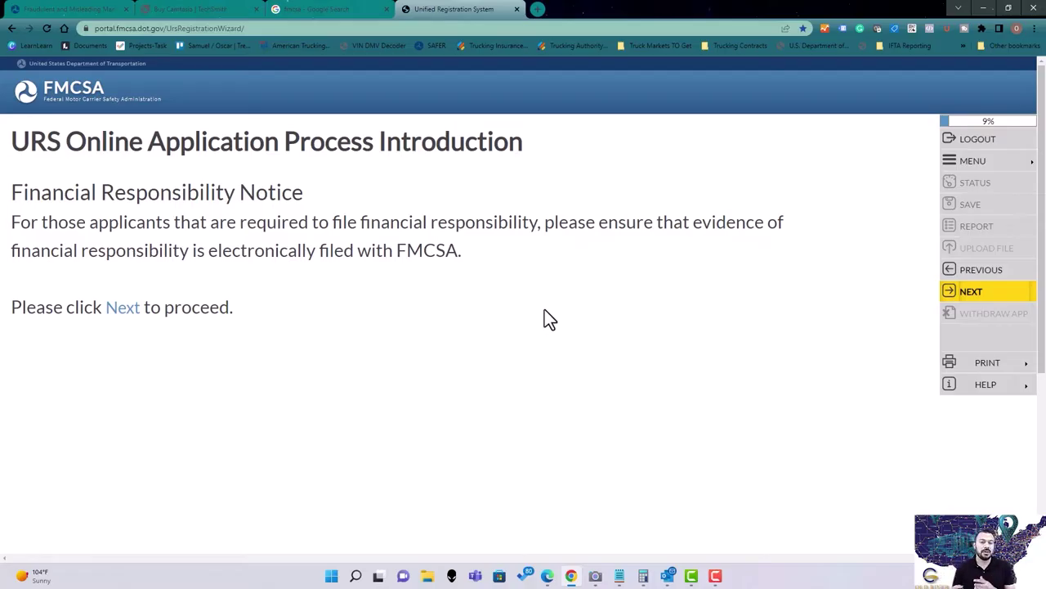
Advance through the Financial Responsibility, Process Agent, and Certifications and Oaths notices.
drag(104, 196, 473, 252)
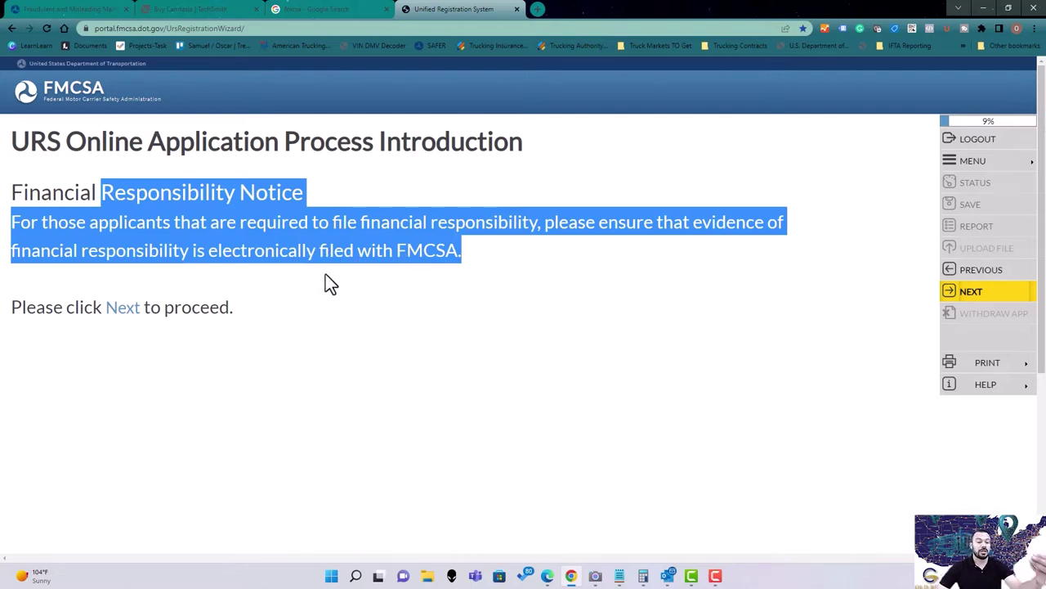
click(967, 292)
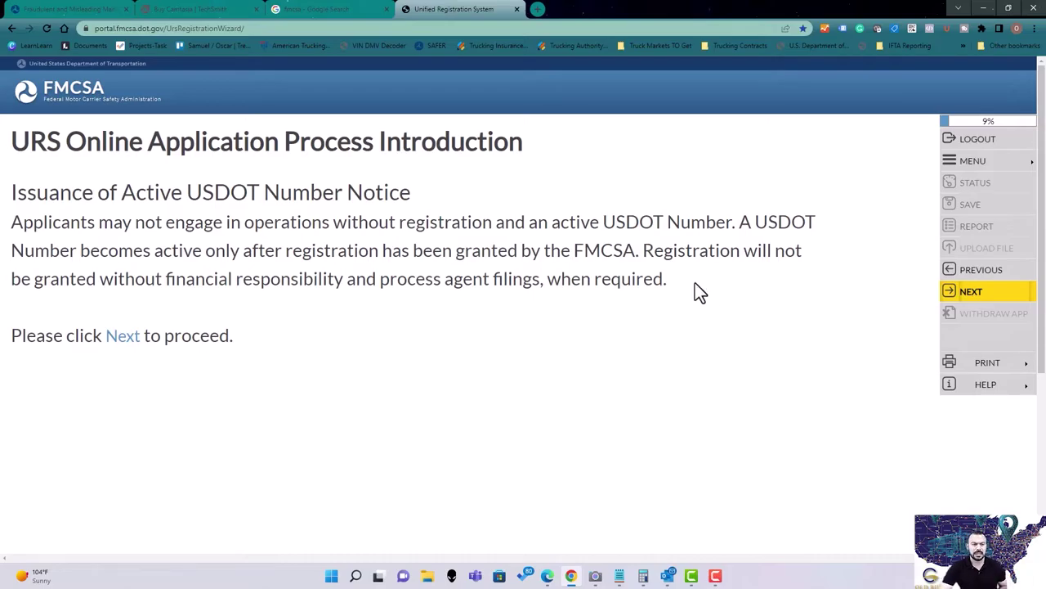
click(977, 294)
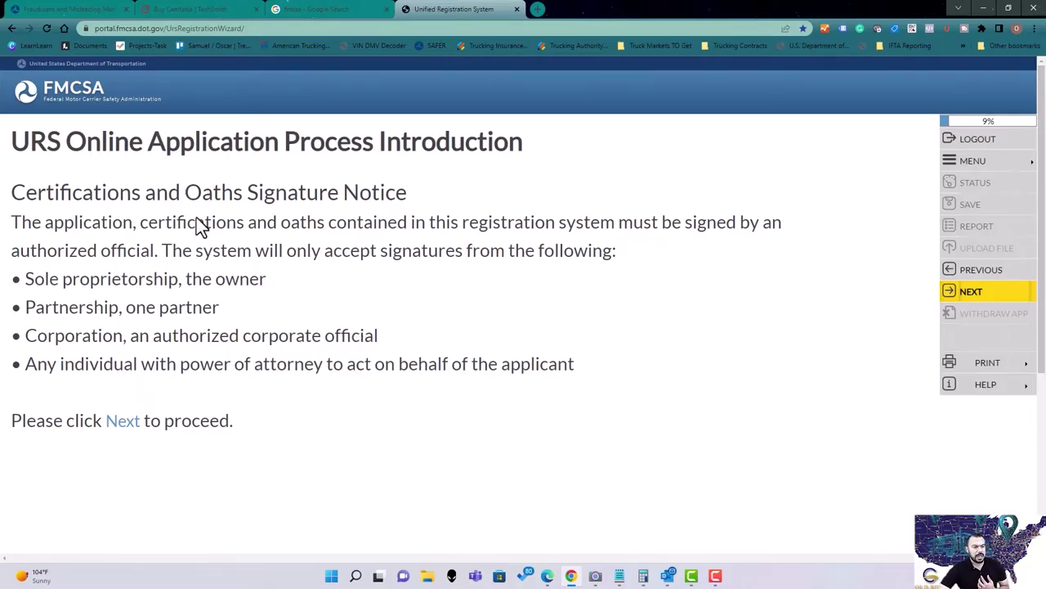
drag(81, 196, 580, 229)
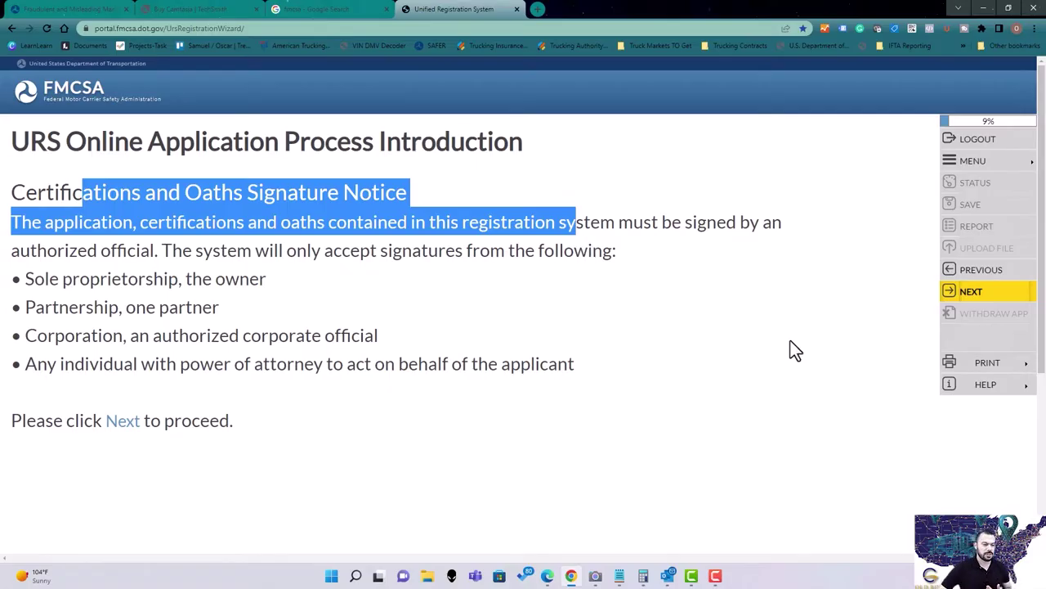
click(955, 292)
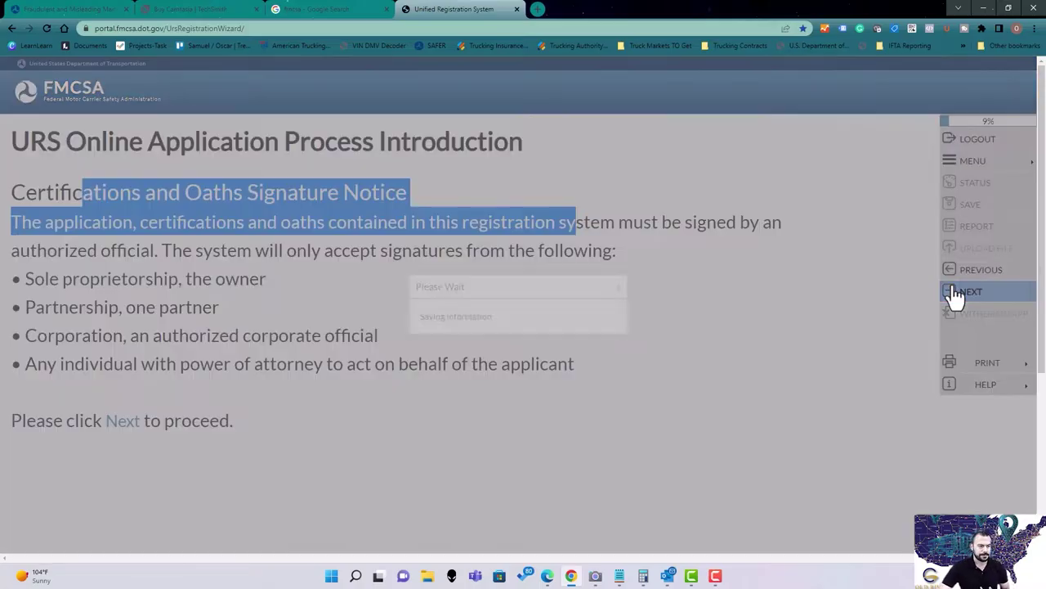
scroll(486, 314, down, 3)
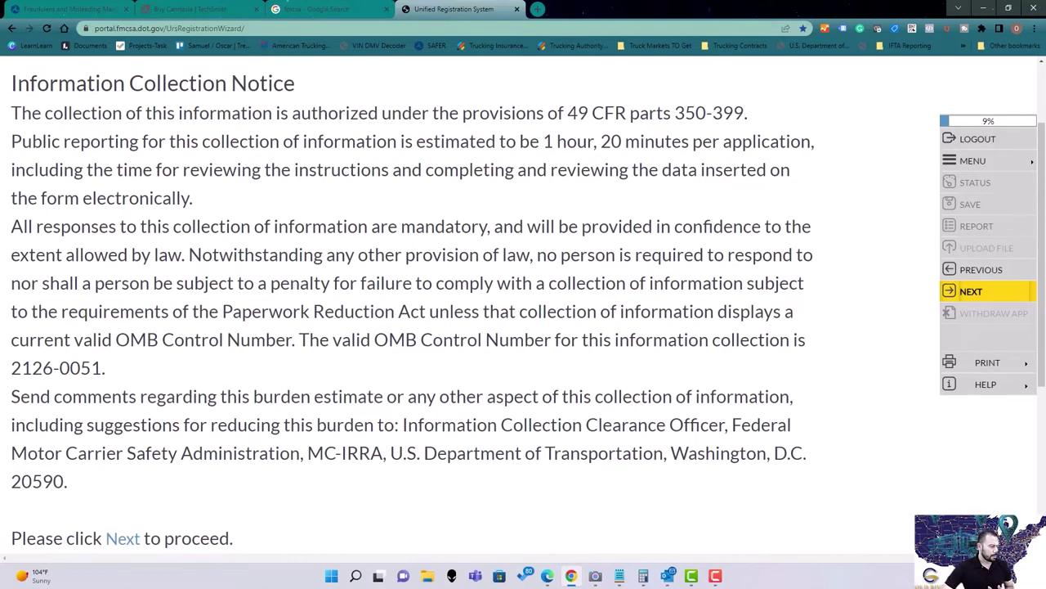
Highlight the estimated completion time on the Information Collection Notice and continue to Application Security.
scroll(208, 171, up, 3)
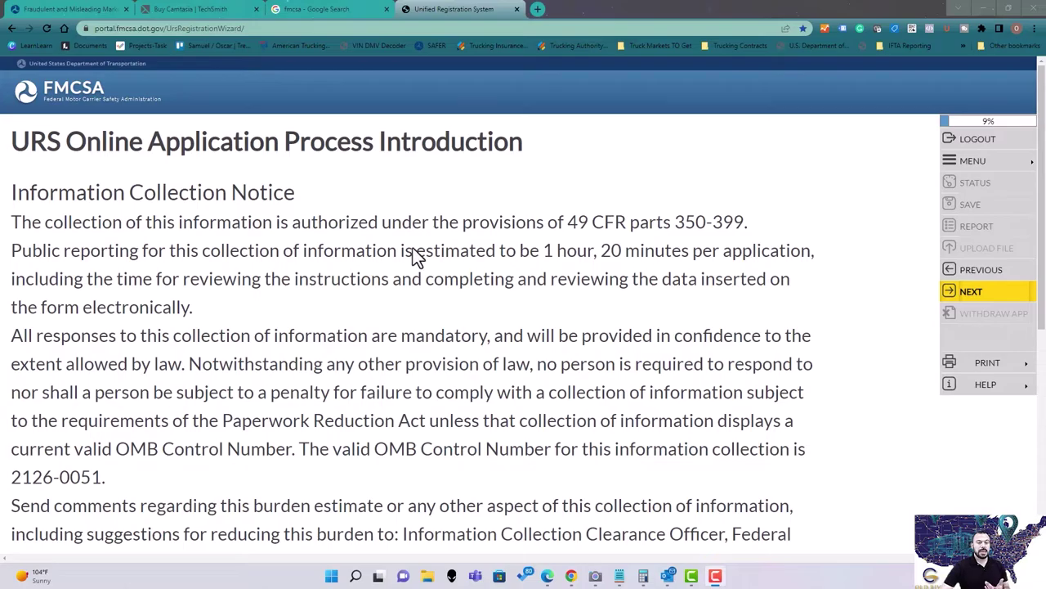
drag(424, 248, 555, 260)
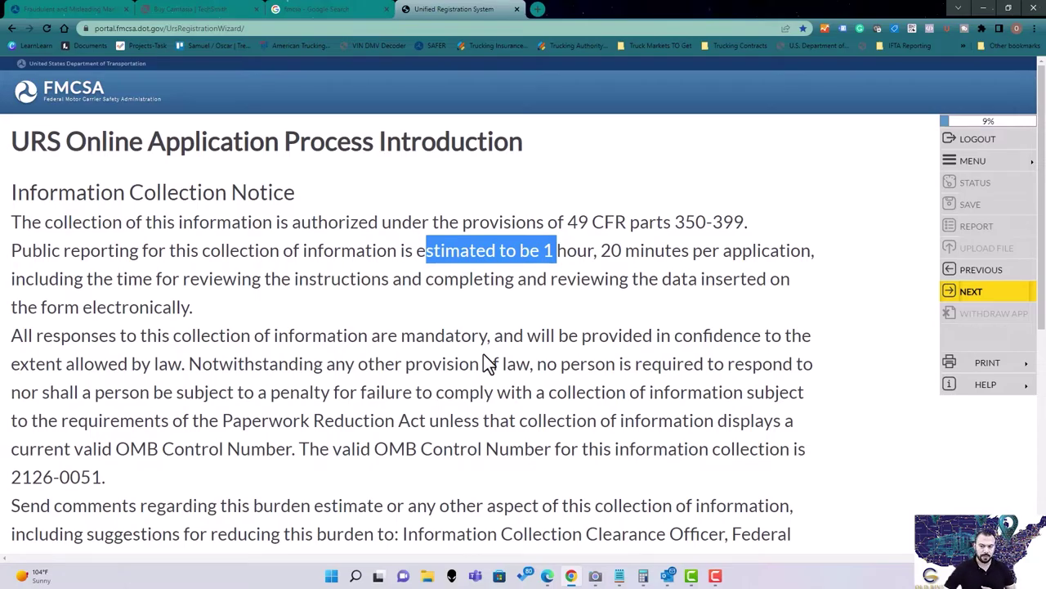
click(964, 289)
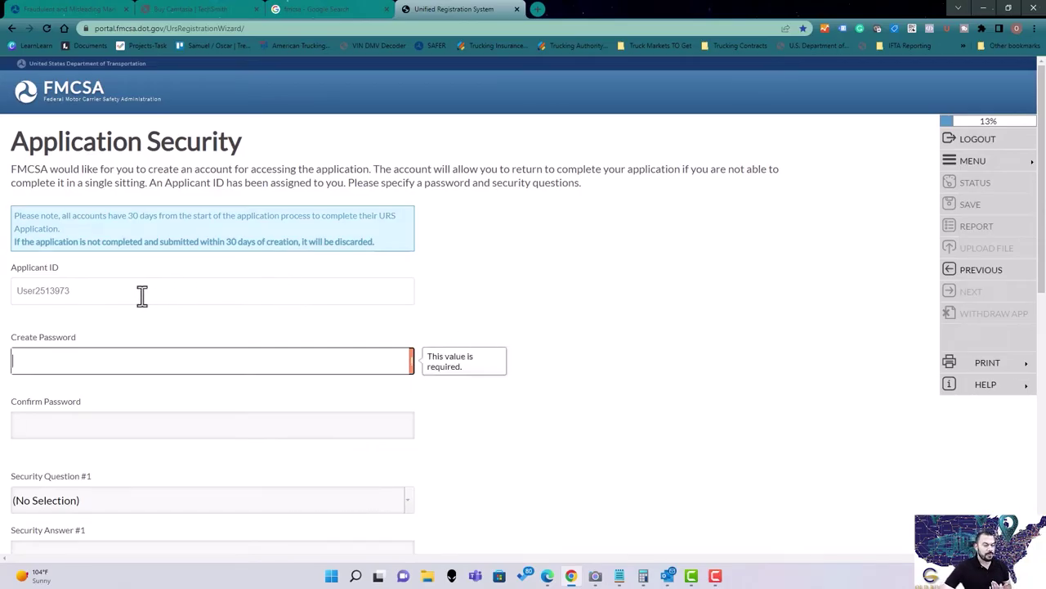
Select the assigned Applicant ID, enter the account password, and bring the saved notes beside the form.
drag(144, 296, 18, 292)
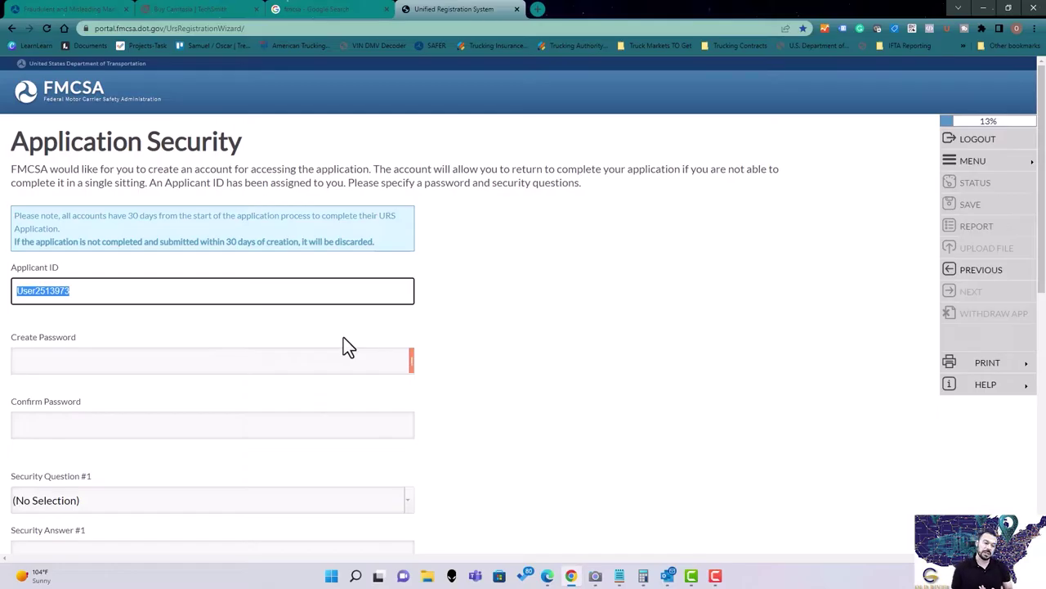
click(149, 291)
click(107, 368)
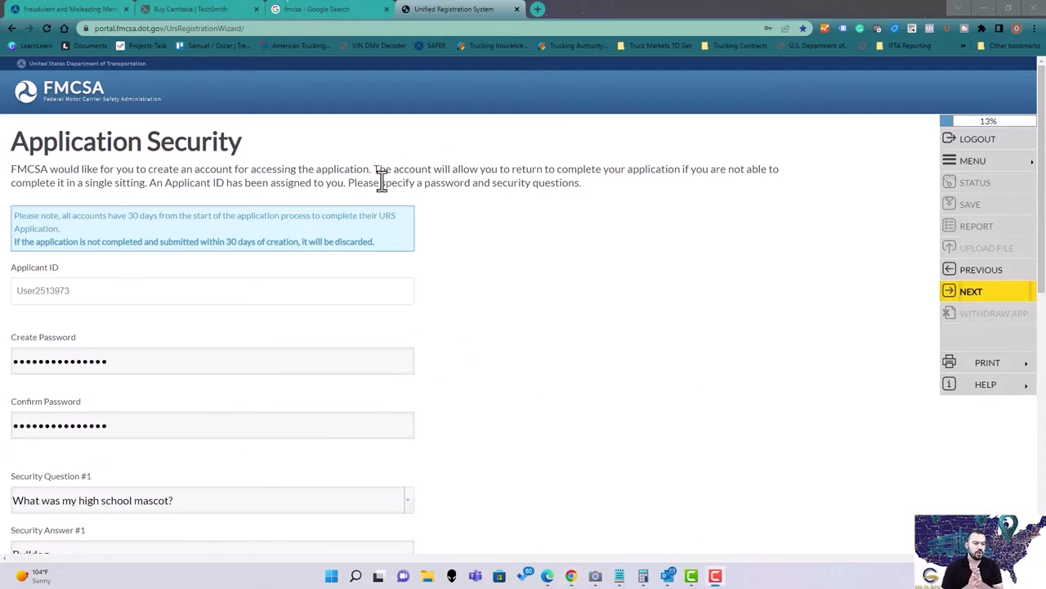
click(282, 367)
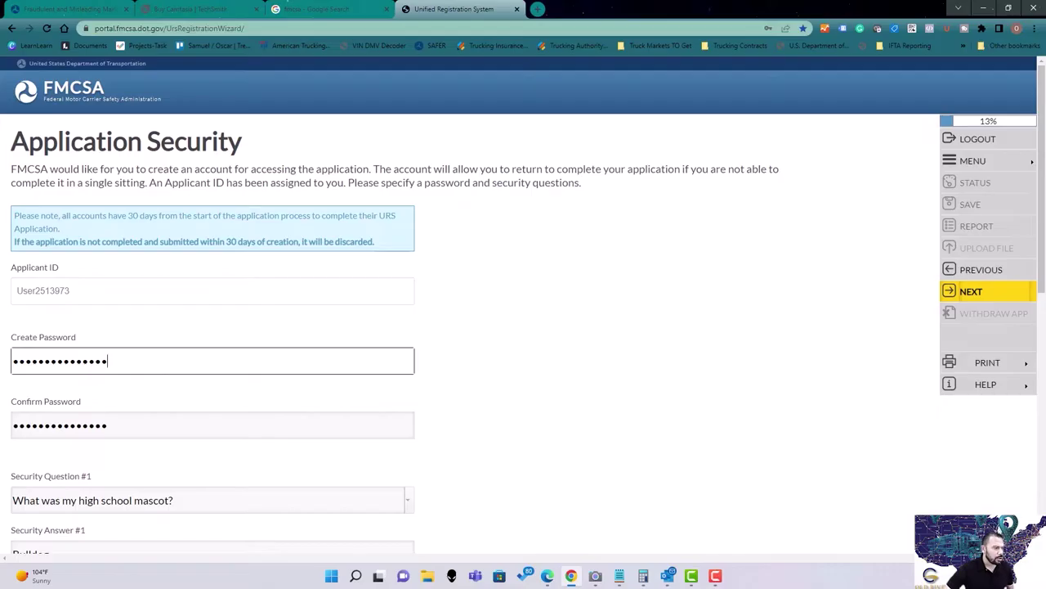
key(alt+Tab)
drag(309, 136, 536, 187)
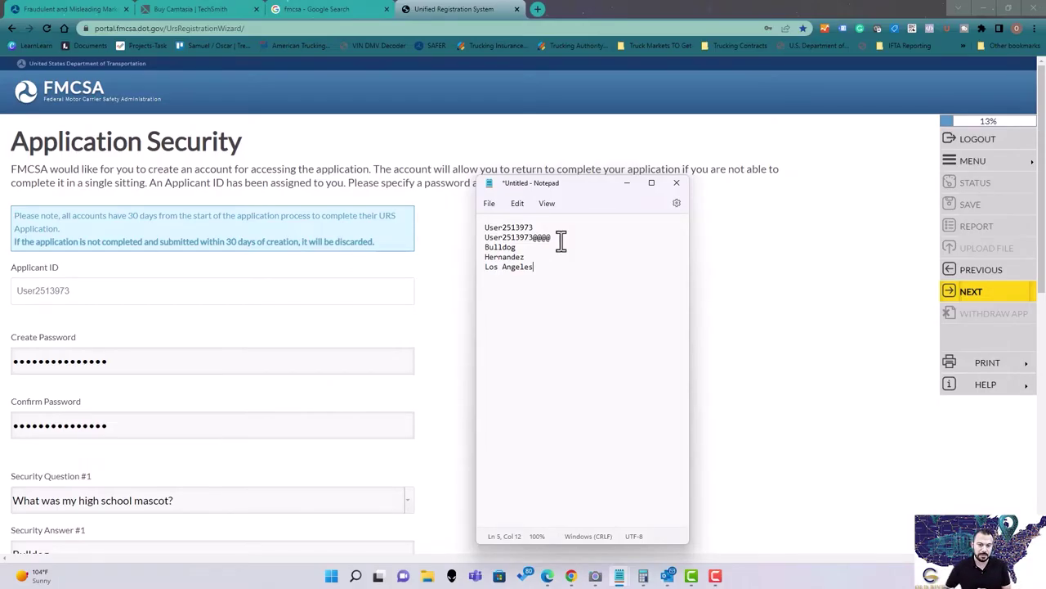
Check the Applicant ID line in the notes and return to the password field.
drag(536, 228, 556, 238)
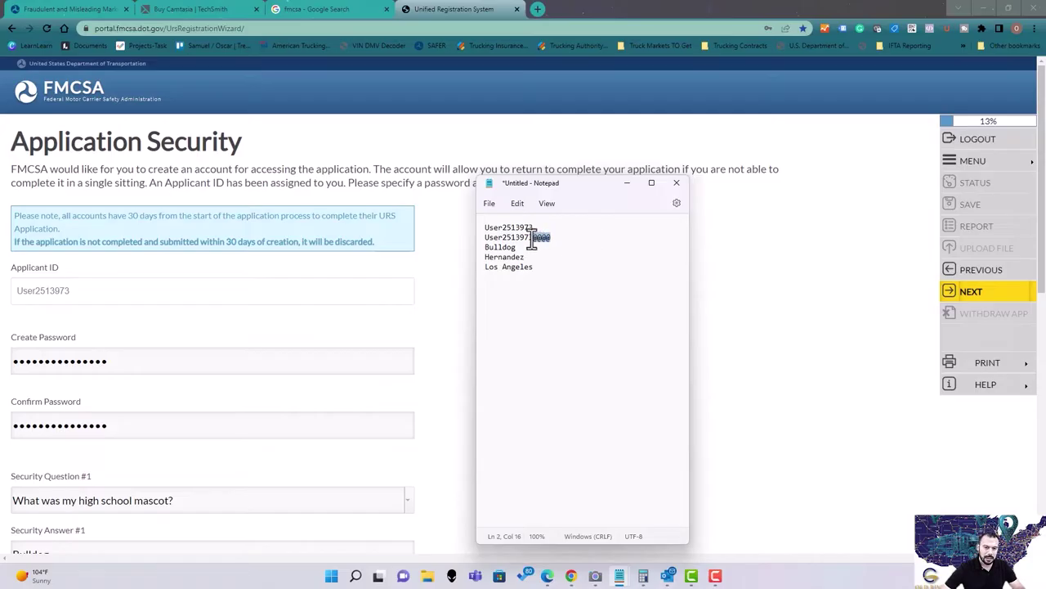
click(181, 364)
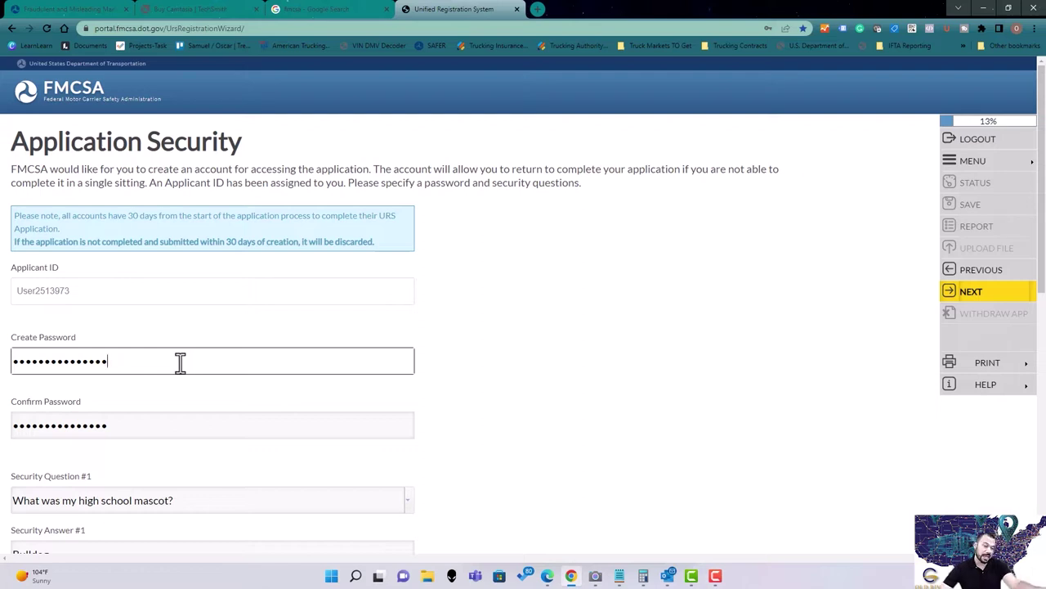
Verify the three security questions and answers against the saved answers in the notes.
scroll(229, 380, down, 1)
scroll(232, 381, down, 3)
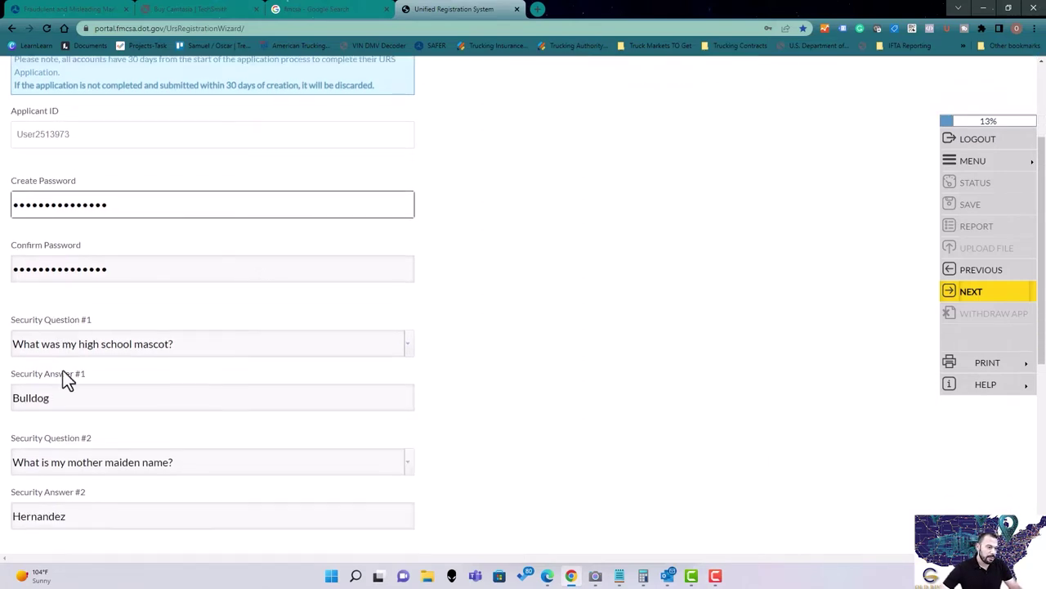
drag(60, 258, 116, 263)
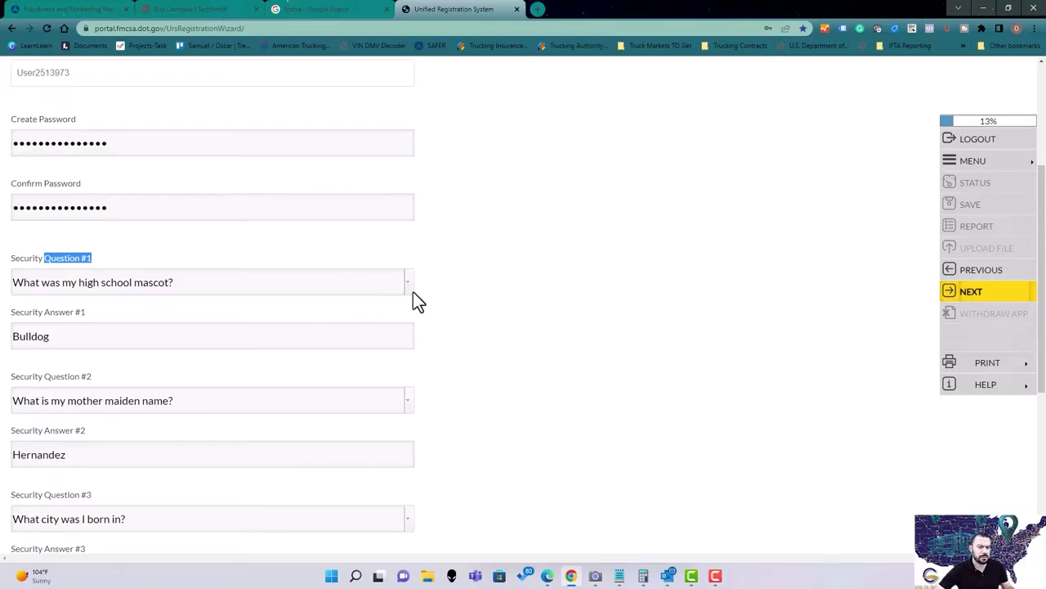
click(296, 327)
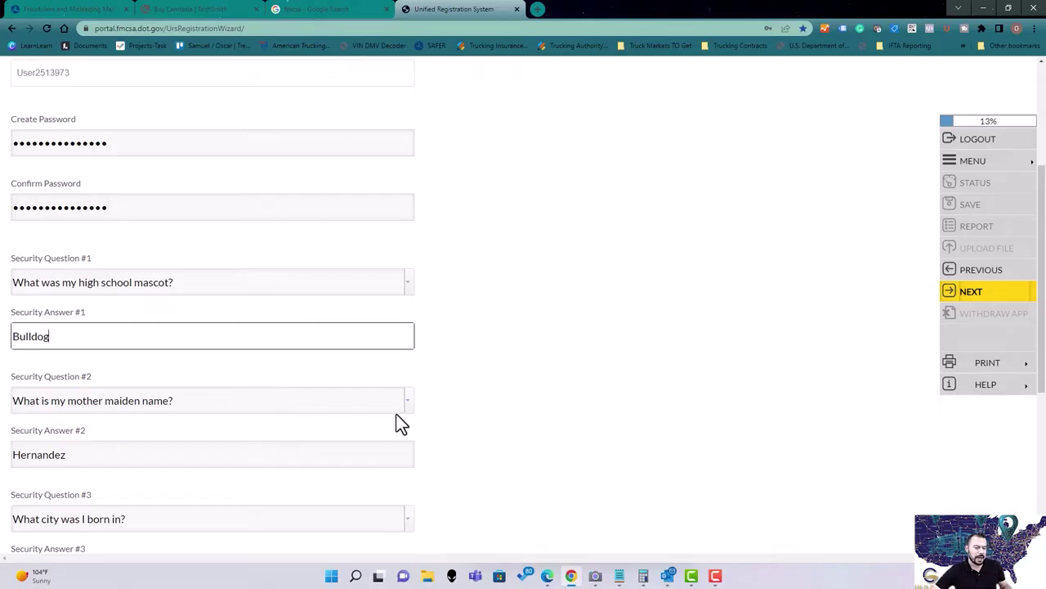
click(343, 454)
scroll(347, 424, down, 1)
scroll(347, 424, down, 3)
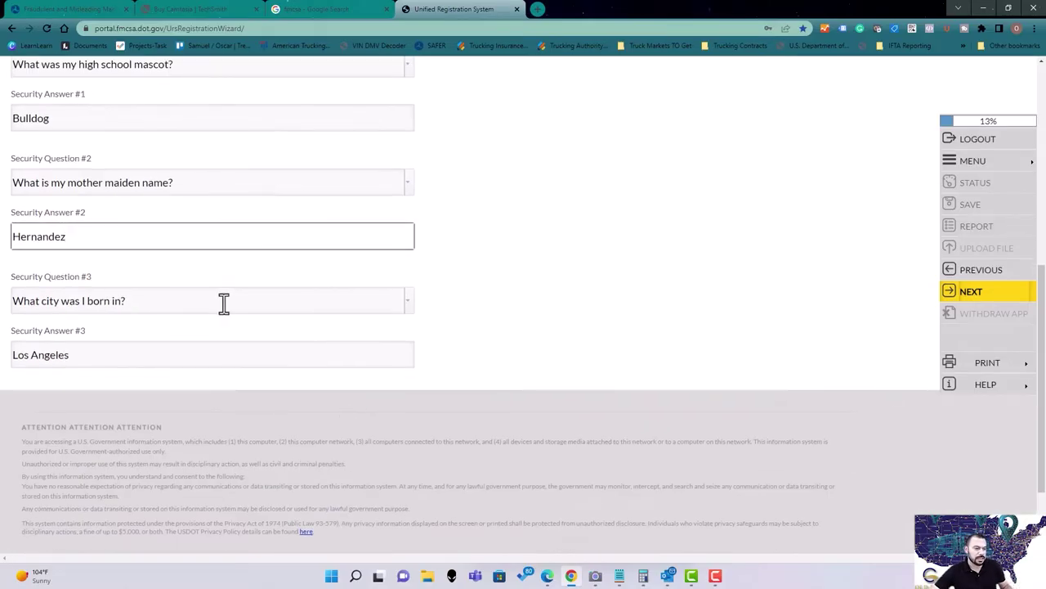
click(240, 301)
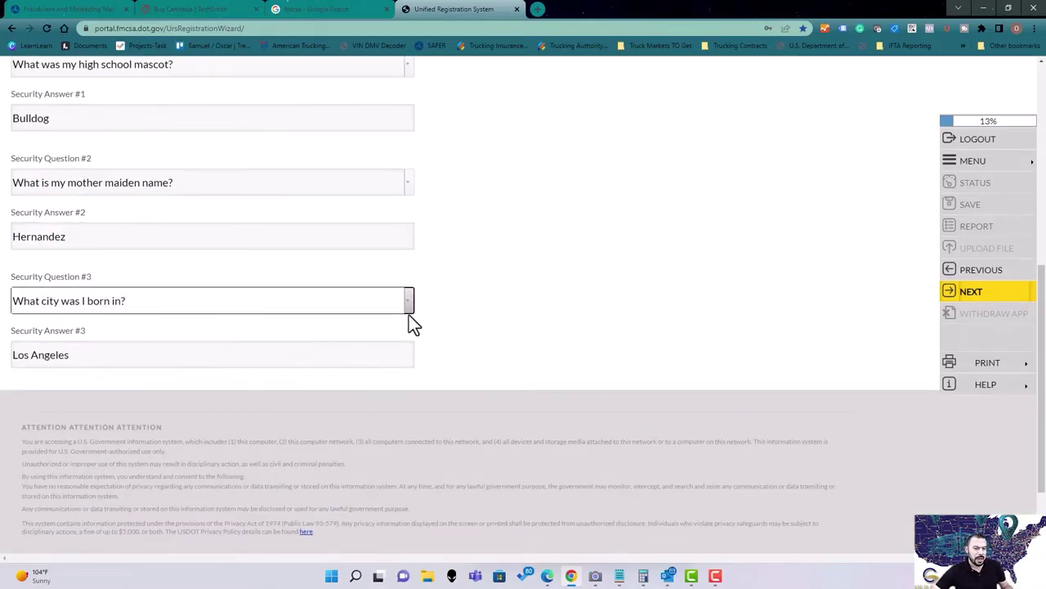
click(342, 350)
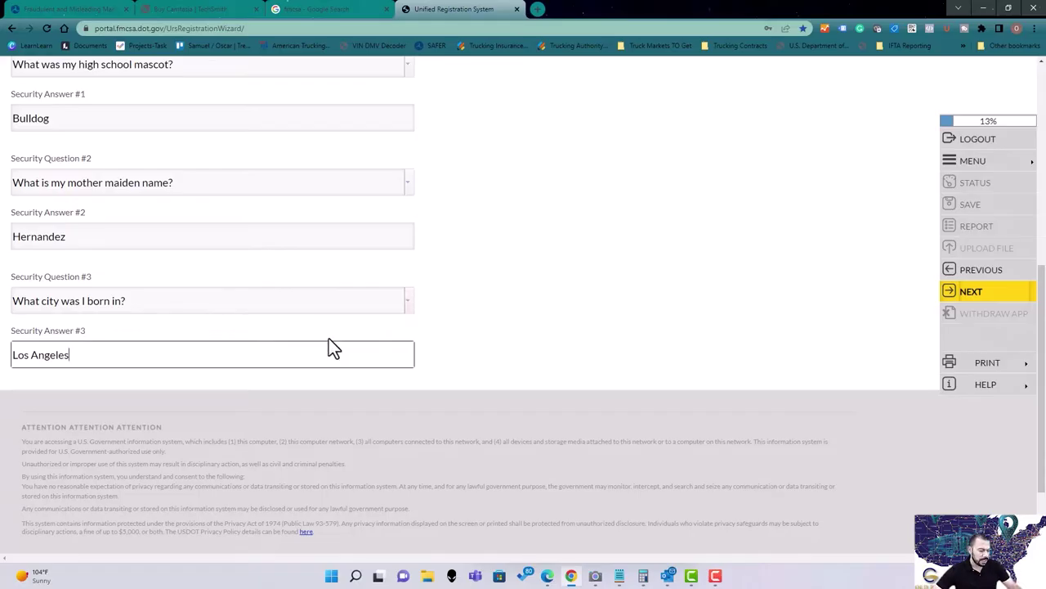
key(alt+Tab)
drag(554, 273, 479, 226)
Put the notes window away and submit the Application Security page.
click(542, 270)
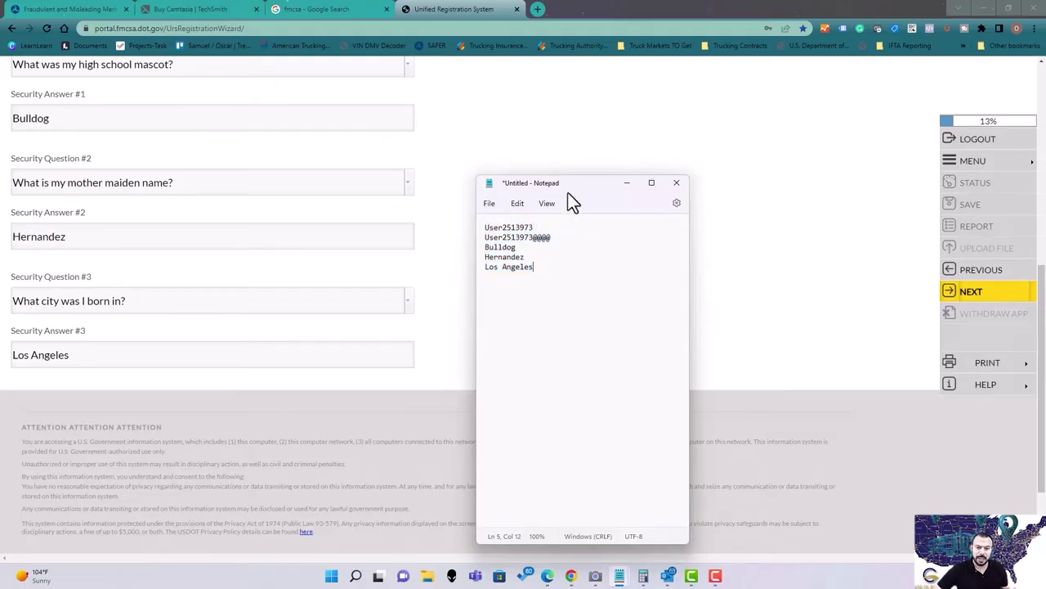
drag(568, 191, 376, 210)
key(alt+Tab)
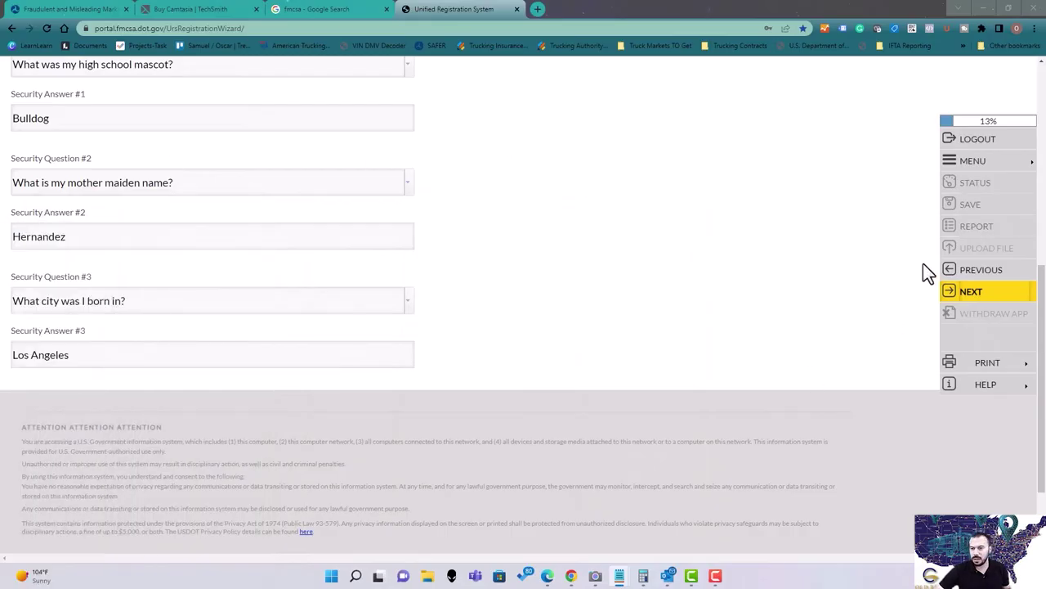
click(961, 292)
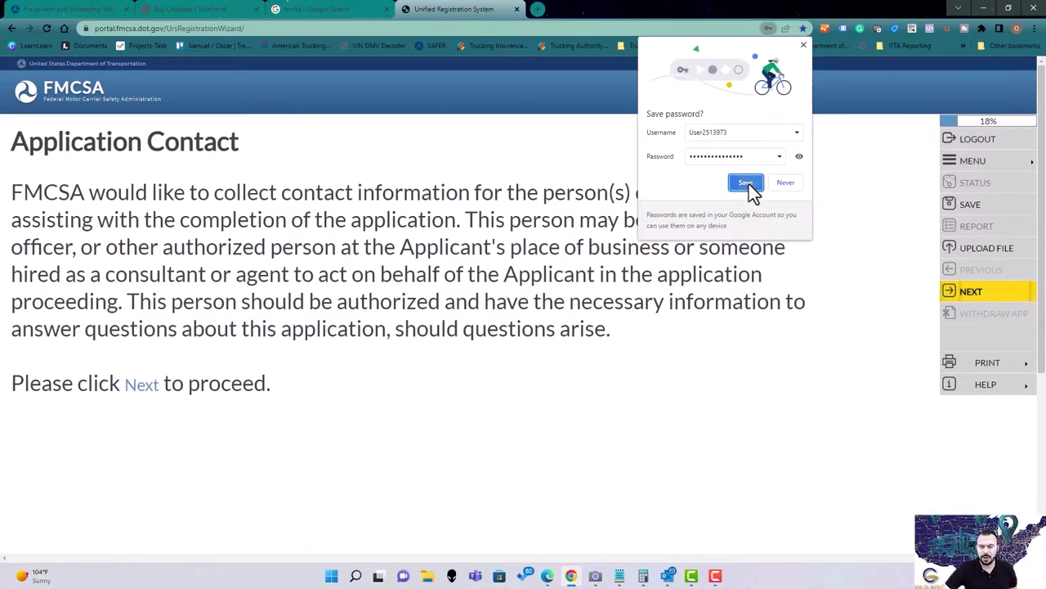
Save the login in Chrome and continue past the Application Contact notice.
click(746, 182)
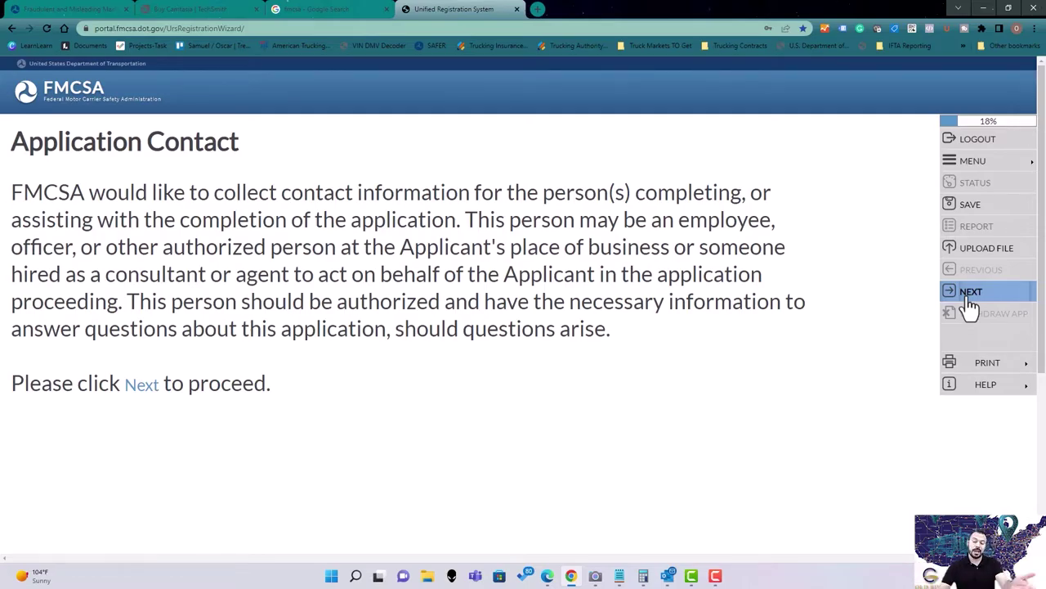
click(970, 296)
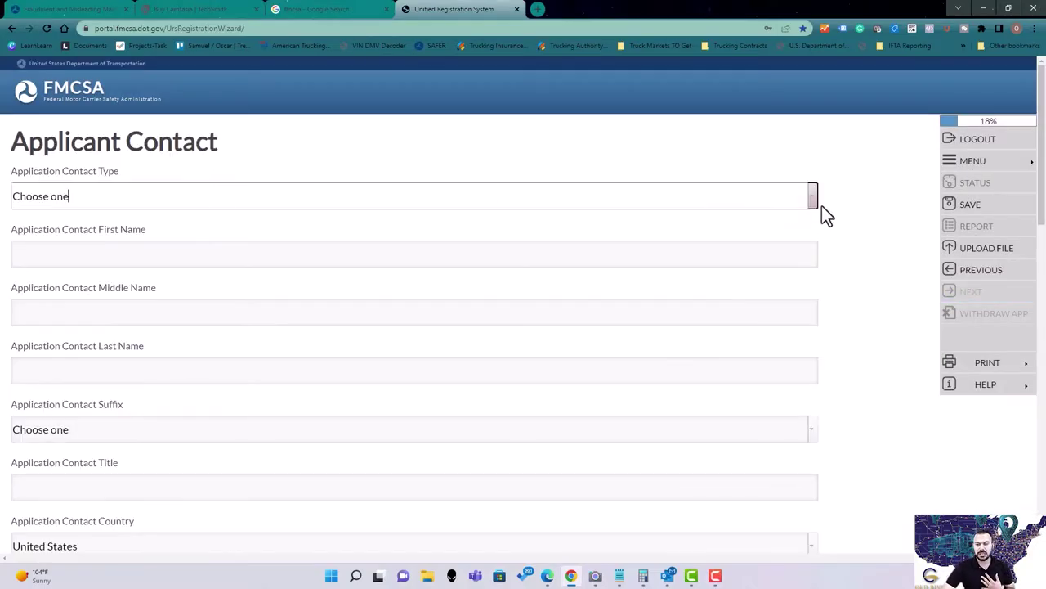
Set the contact type to Company Contact and enter the contact's first name, middle initial and last name.
click(814, 204)
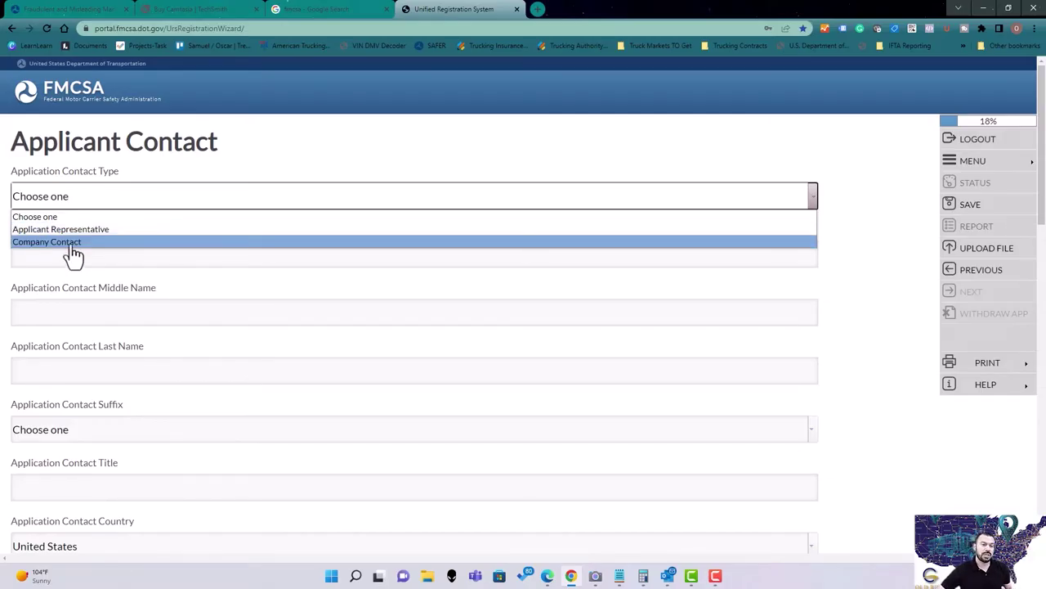
click(70, 243)
click(79, 258)
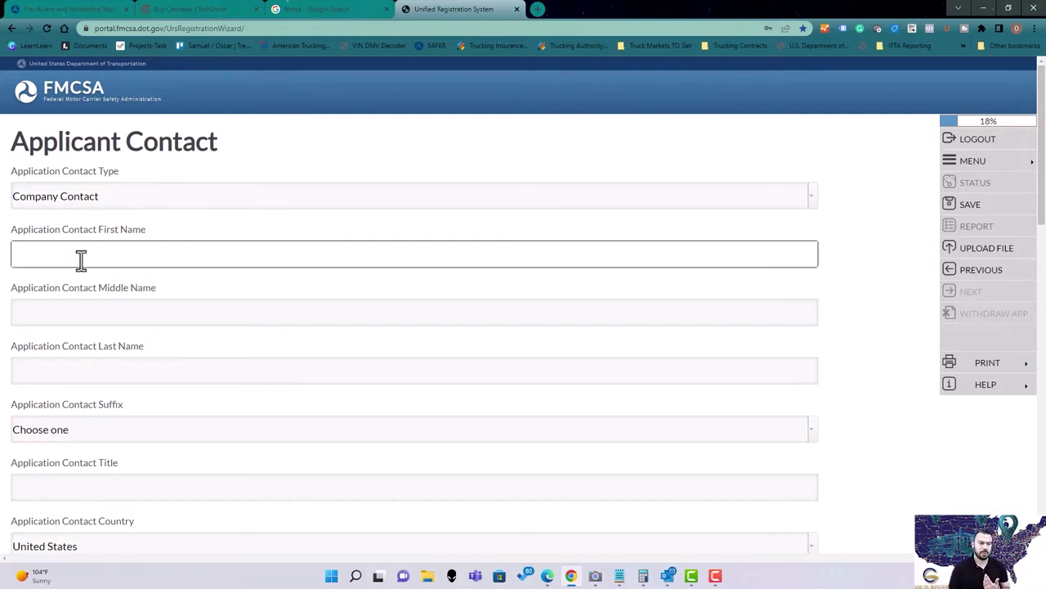
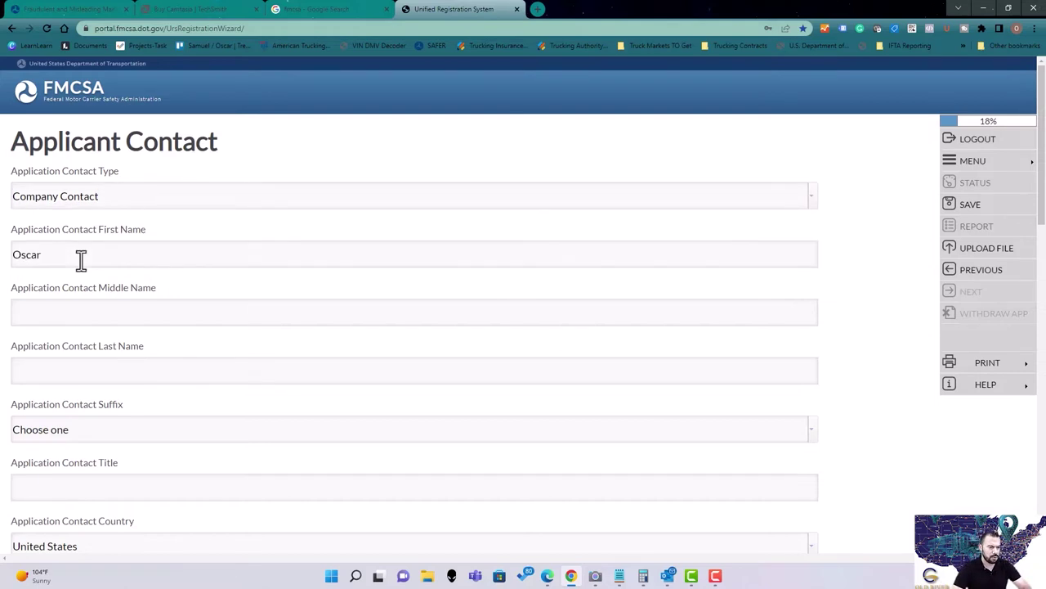
key(Tab)
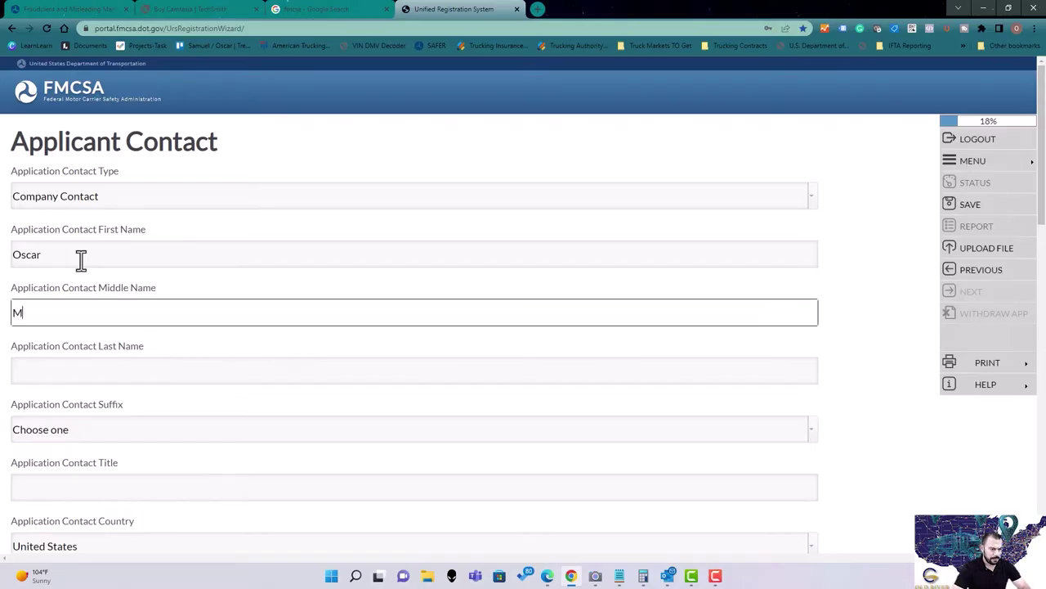
key(Tab)
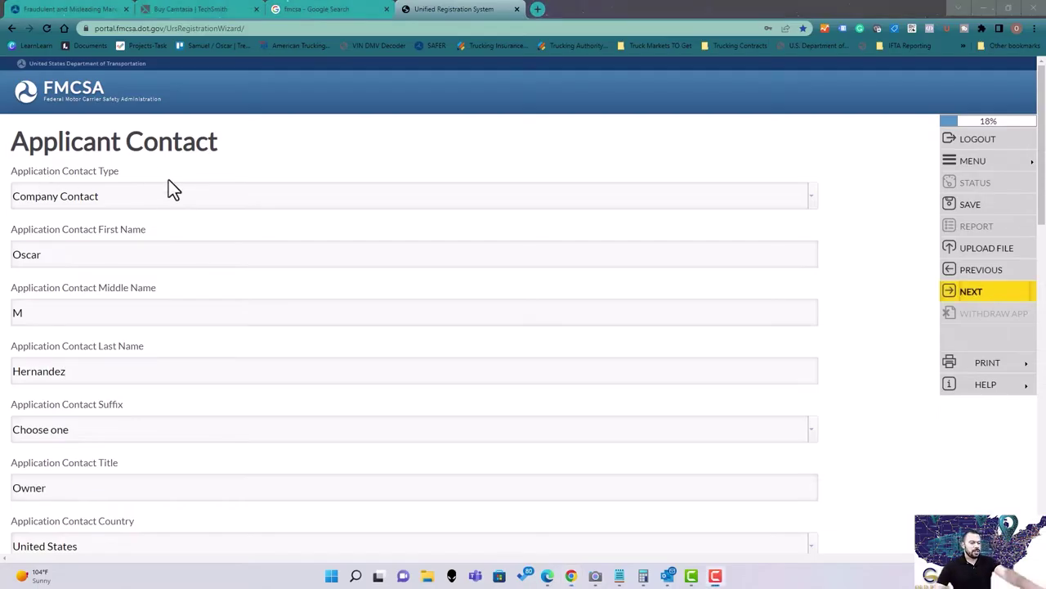
Check the entered middle initial and last name on the contact form.
scroll(172, 237, down, 2)
scroll(133, 191, up, 2)
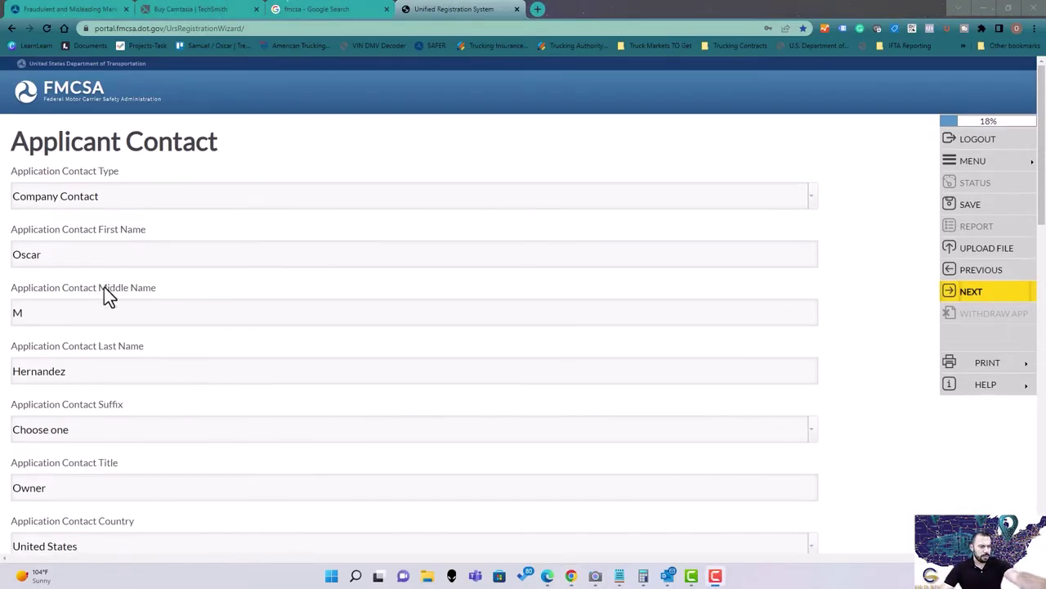
drag(105, 314, 7, 311)
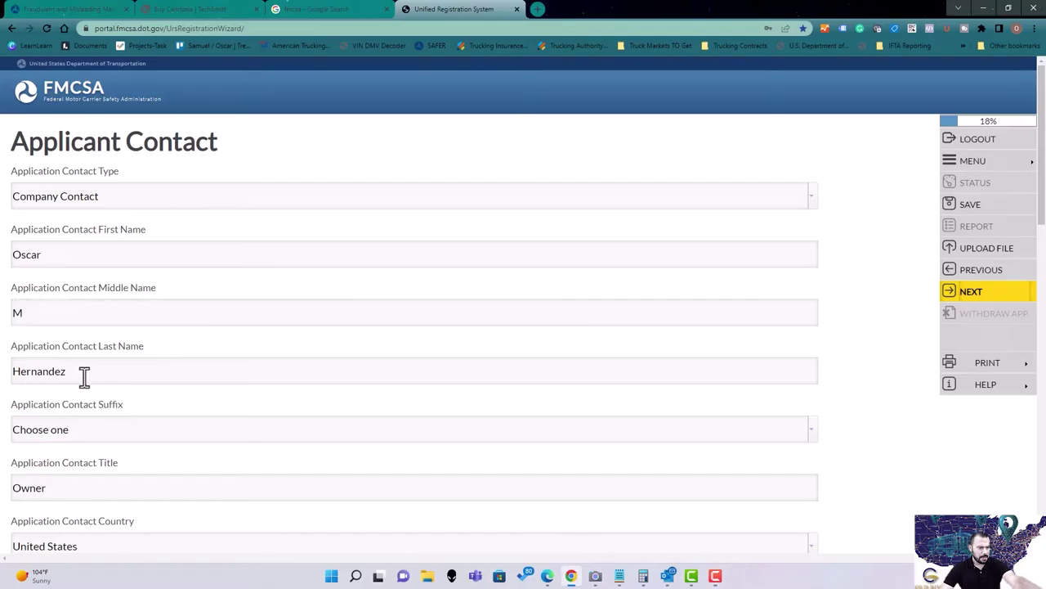
drag(85, 376, 49, 356)
scroll(95, 401, down, 2)
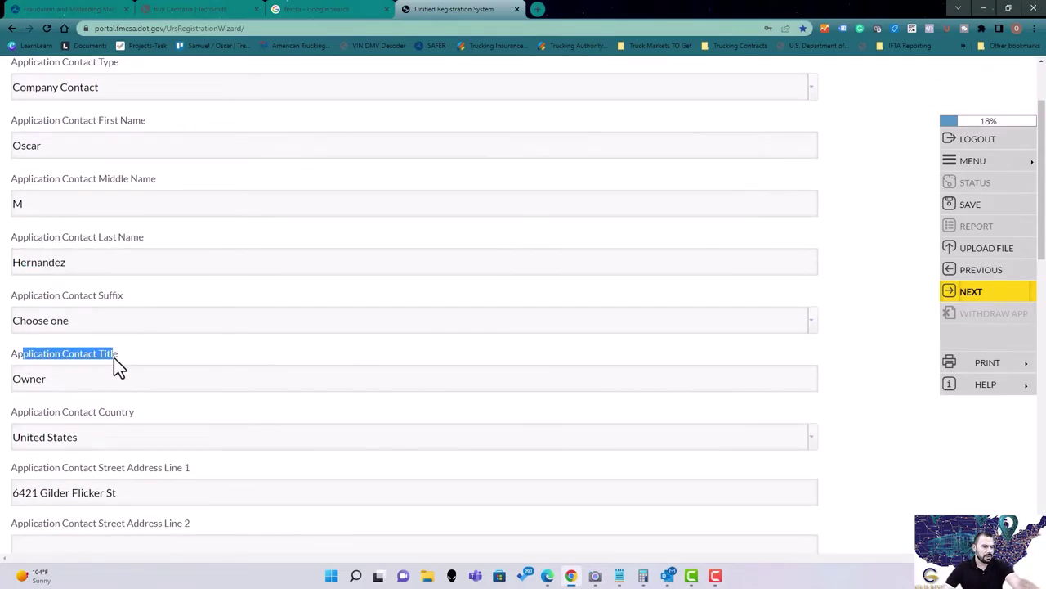
scroll(138, 367, down, 1)
click(109, 319)
drag(109, 320, 12, 324)
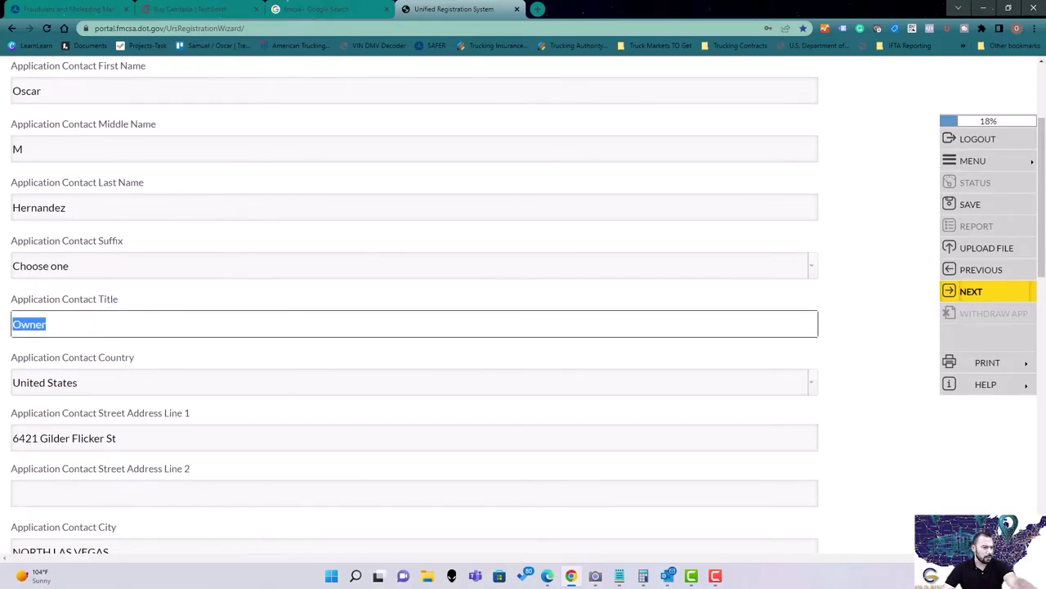
scroll(176, 348, down, 2)
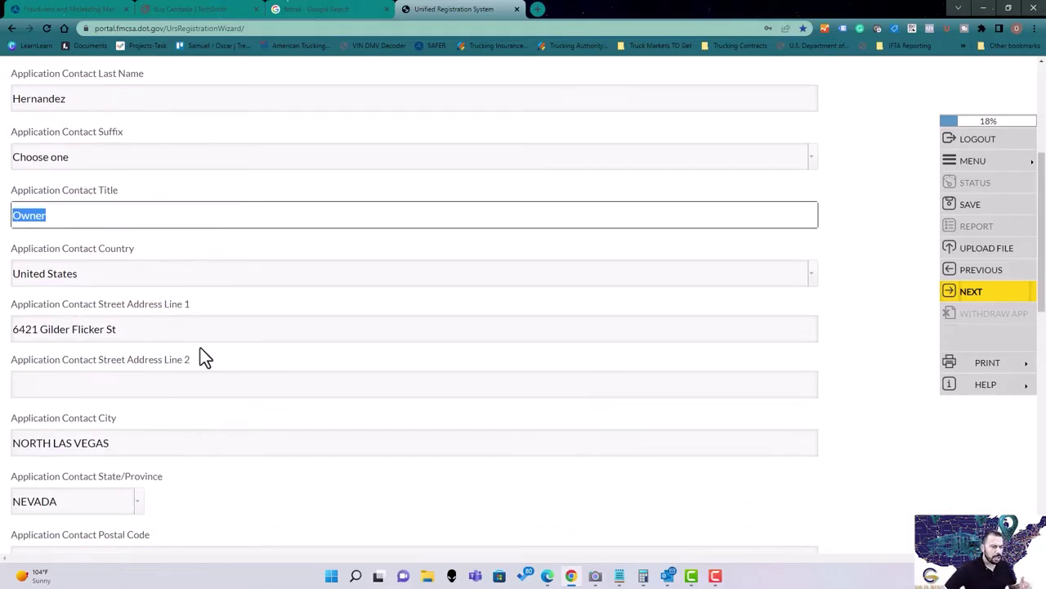
scroll(306, 364, down, 1)
scroll(278, 360, up, 1)
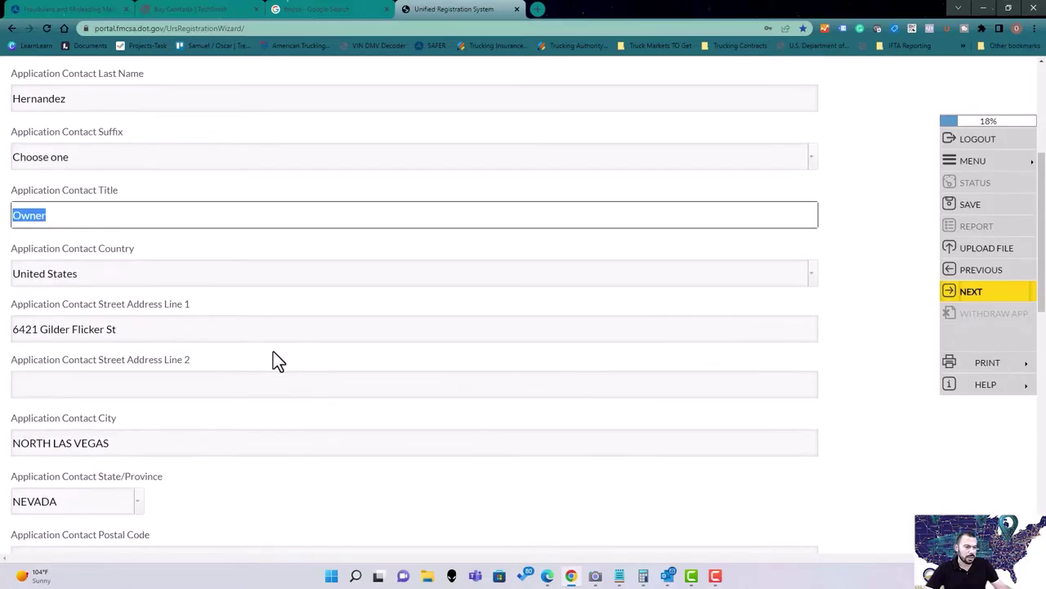
scroll(241, 360, up, 2)
scroll(255, 369, down, 2)
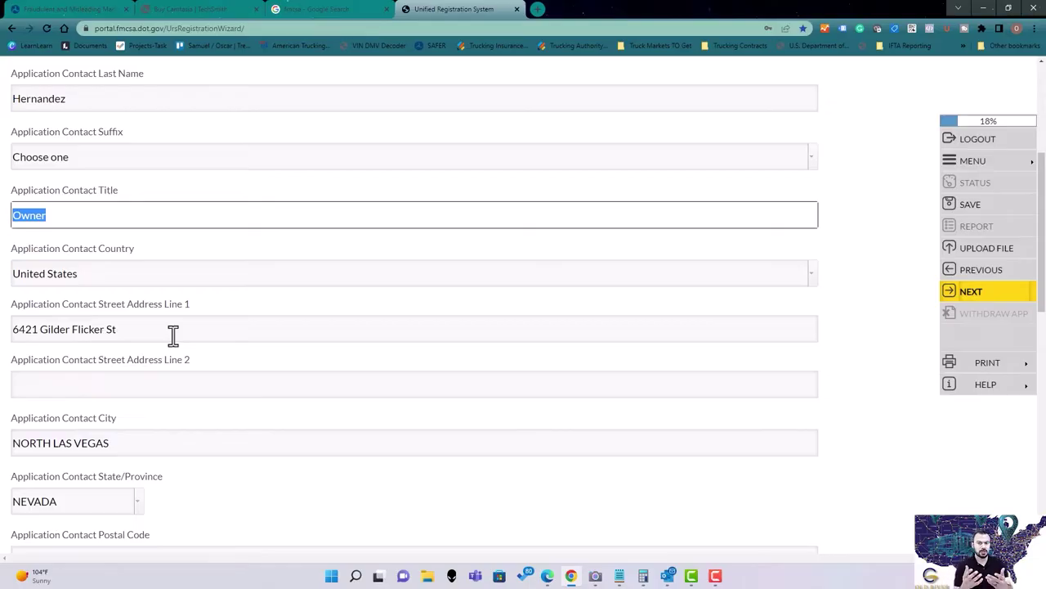
Step through the two street address lines without changing them.
click(173, 333)
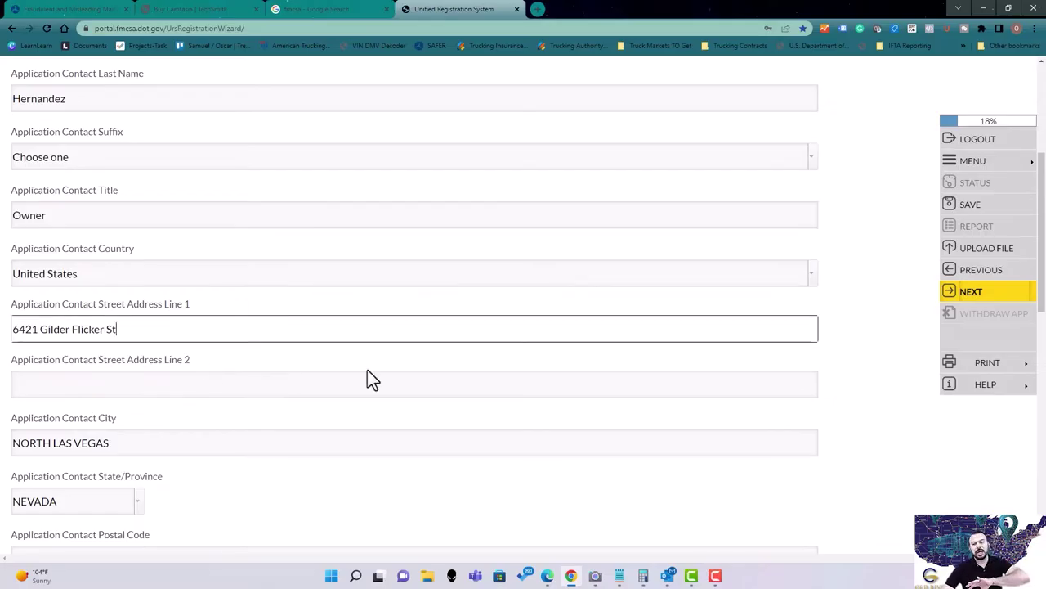
click(343, 376)
click(349, 357)
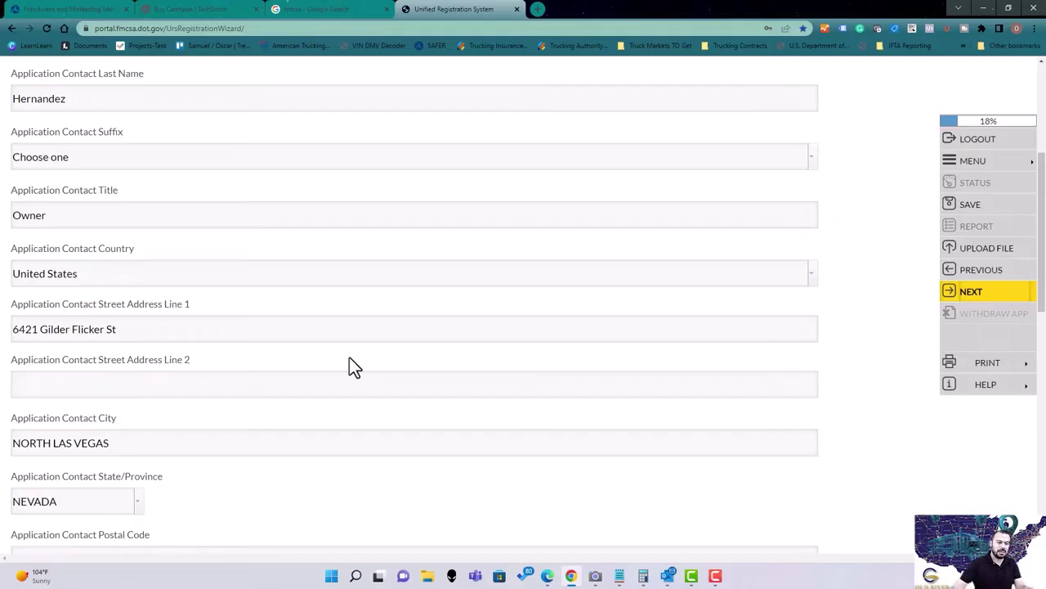
scroll(450, 322, down, 3)
scroll(494, 376, up, 2)
scroll(490, 367, up, 2)
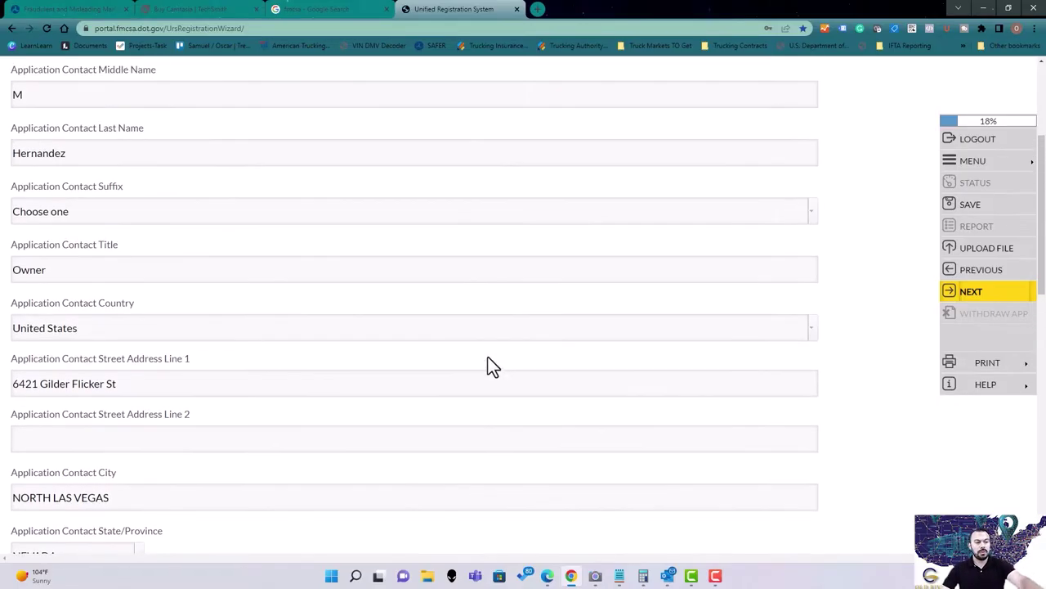
scroll(490, 367, down, 2)
Select the whole contact phone number on the Applicant Contact form.
click(235, 274)
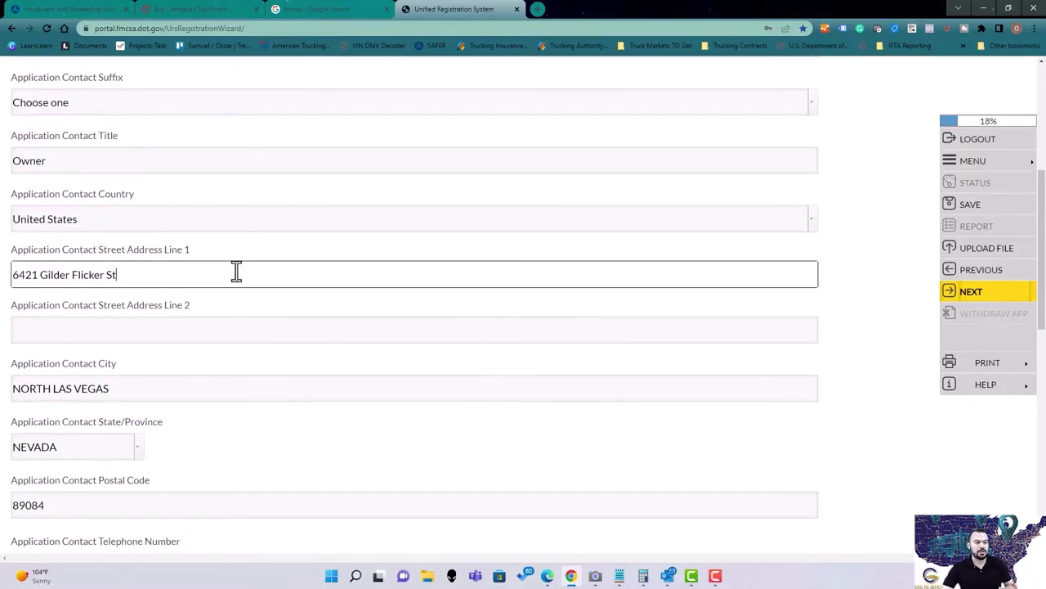
scroll(549, 290, down, 2)
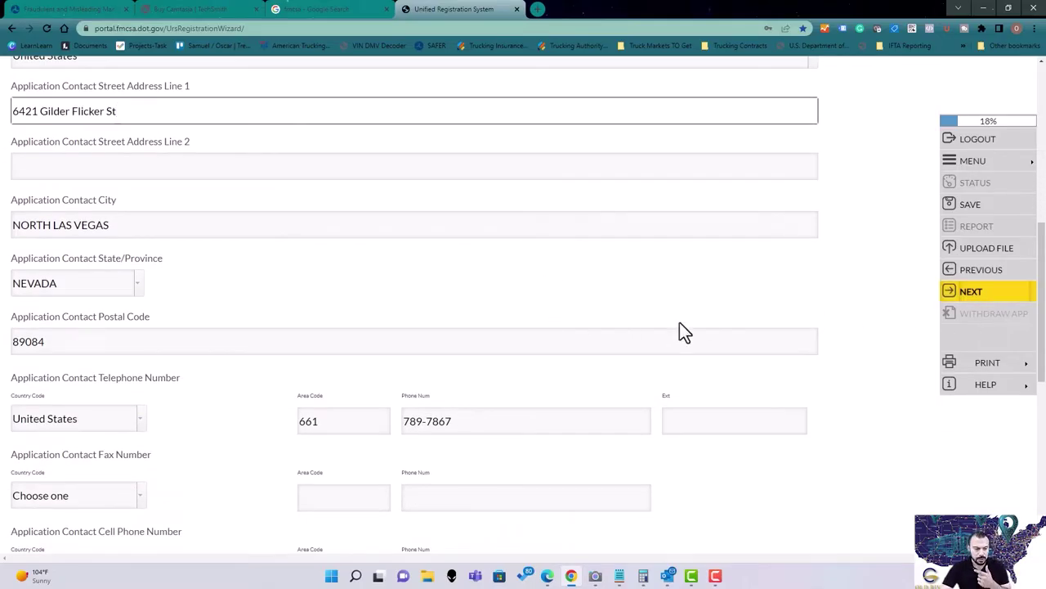
scroll(548, 304, up, 1)
scroll(479, 325, down, 1)
scroll(478, 325, down, 2)
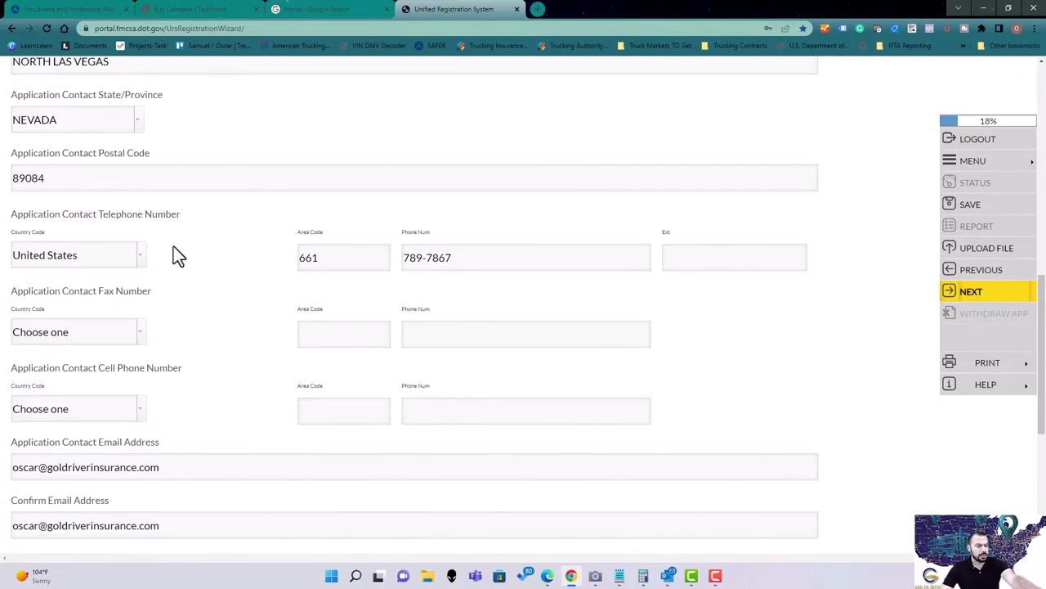
drag(348, 254, 290, 269)
triple_click(474, 256)
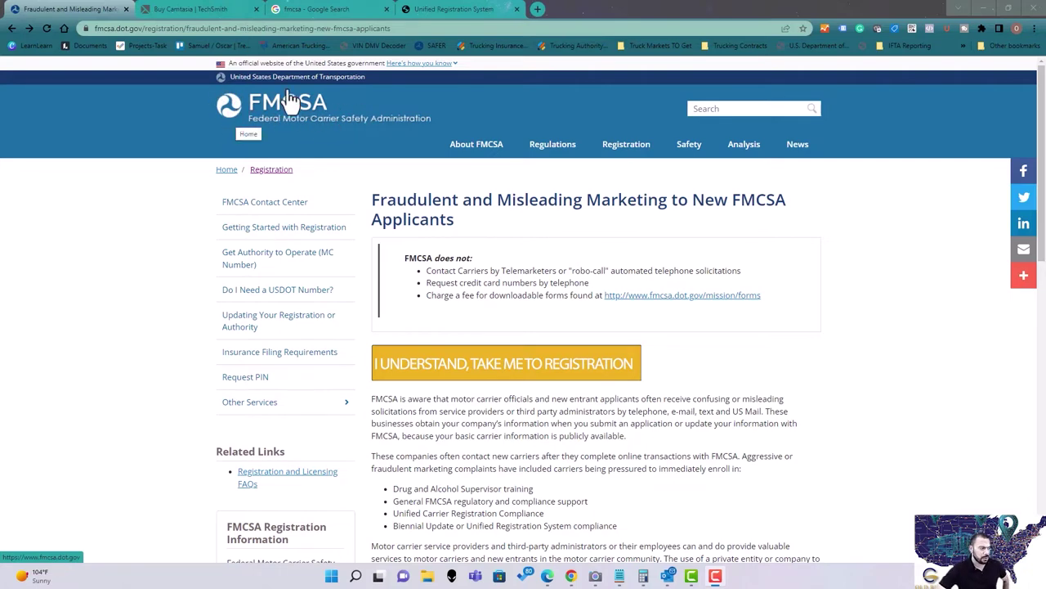
Switch back to the Unified Registration System tab and deselect the phone number.
click(465, 8)
click(497, 285)
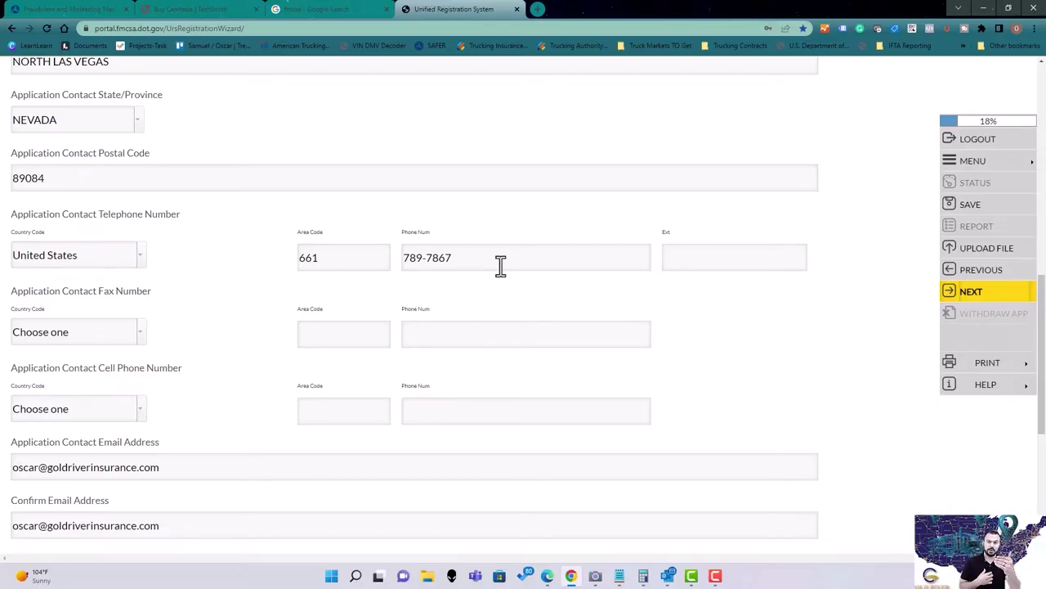
scroll(510, 369, down, 2)
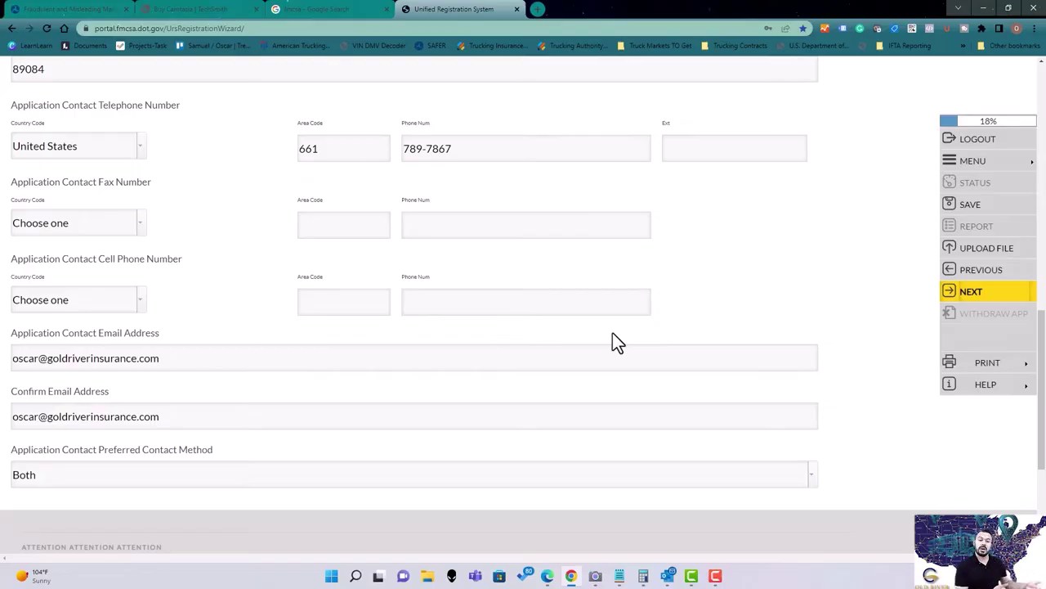
scroll(589, 286, down, 1)
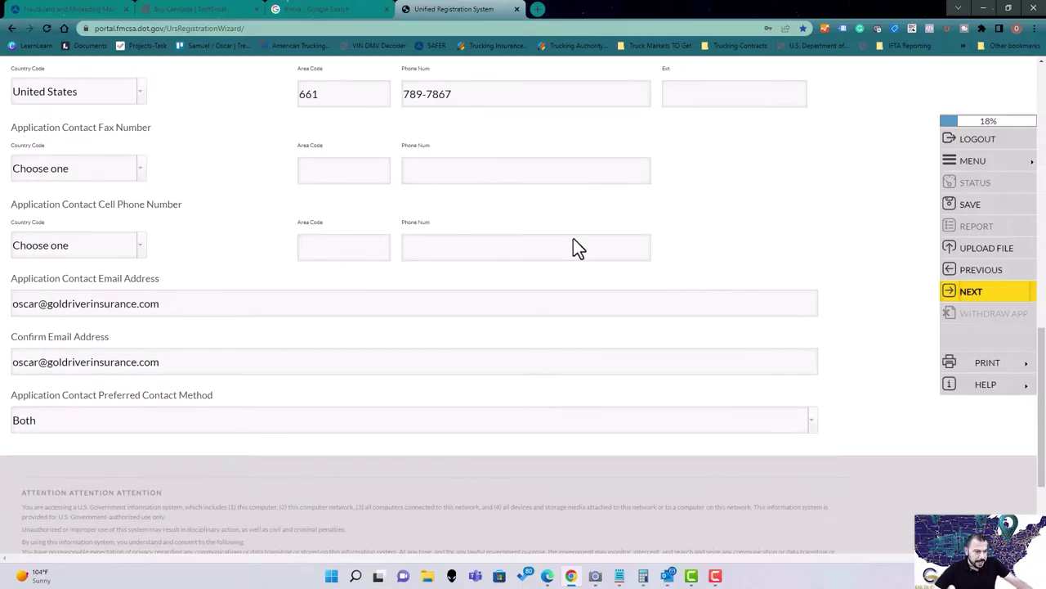
click(241, 307)
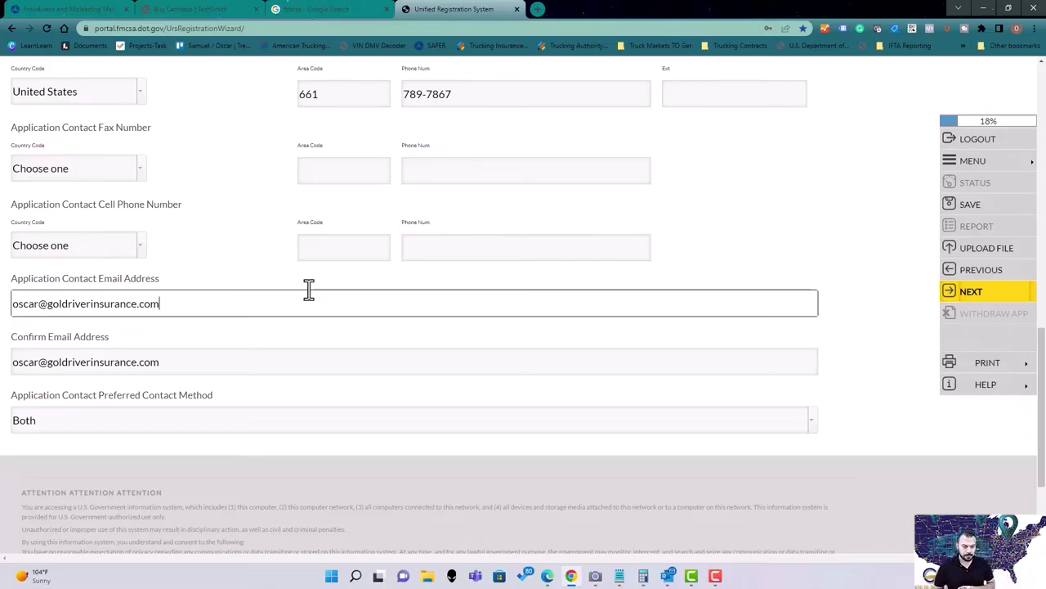
scroll(532, 286, down, 2)
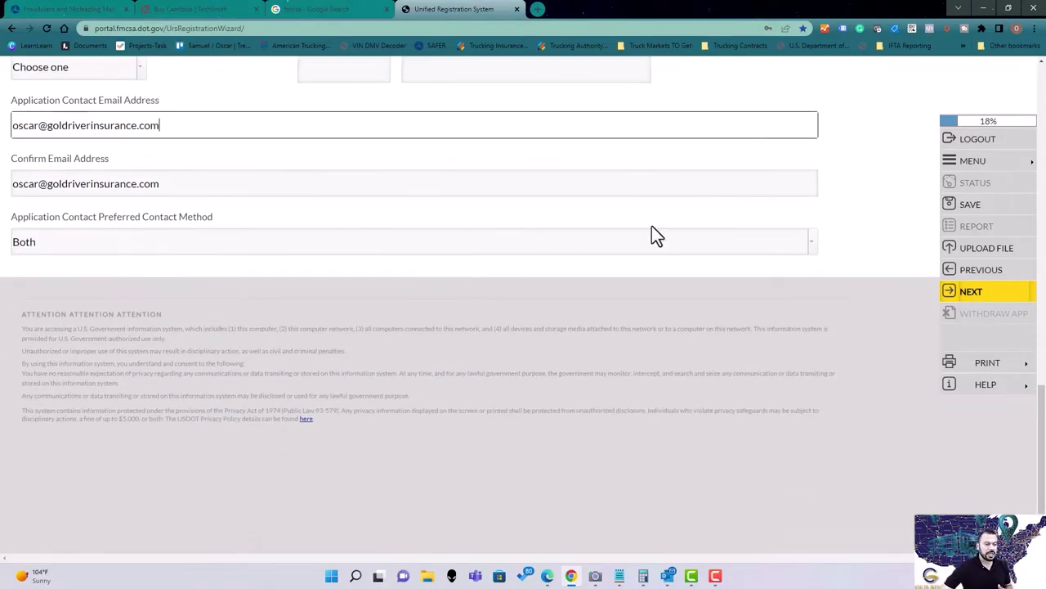
click(798, 245)
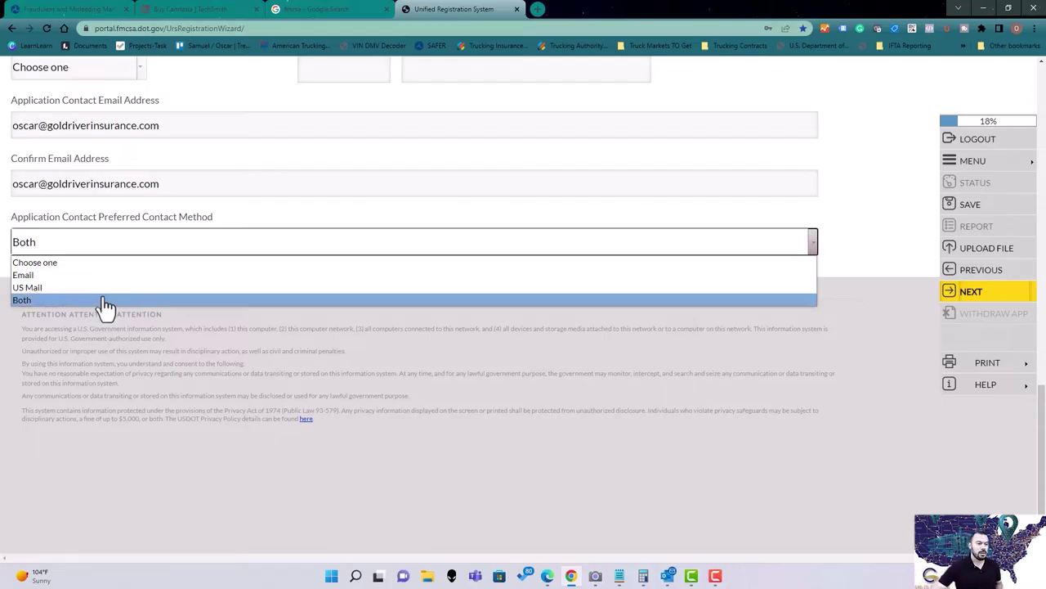
click(104, 305)
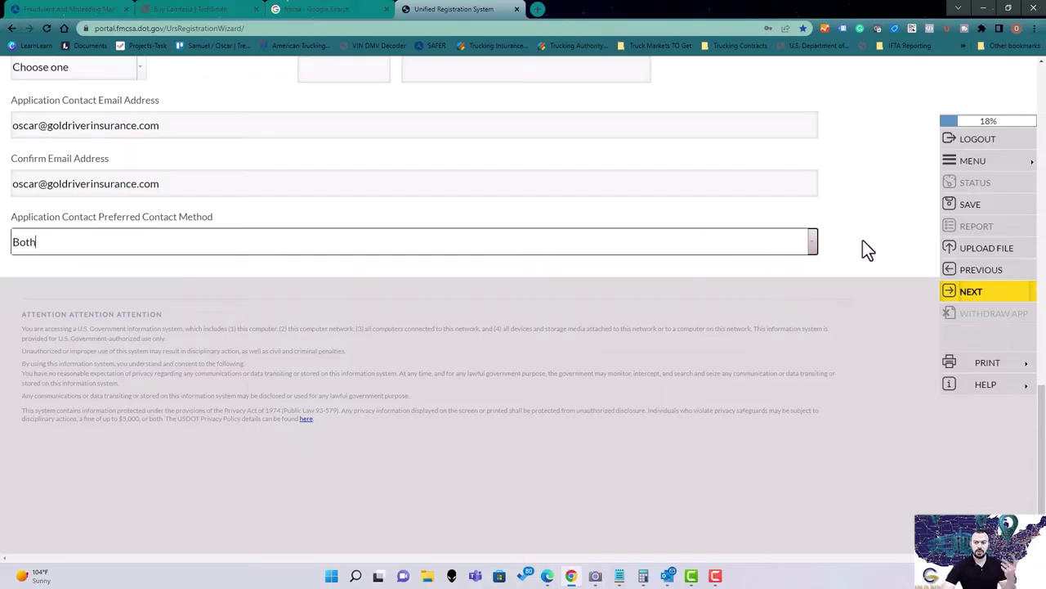
click(977, 291)
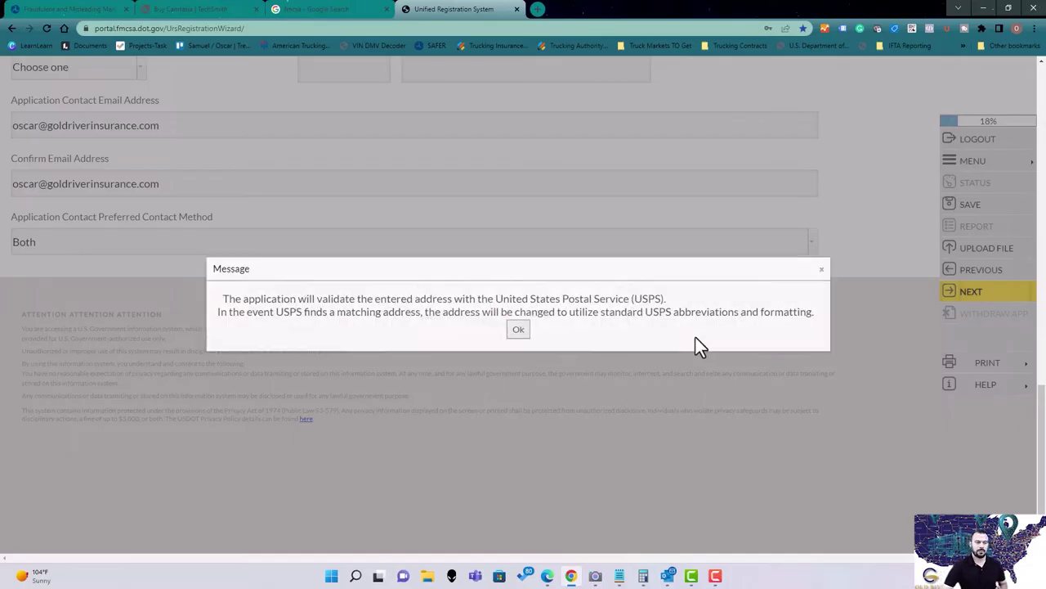
key(Return)
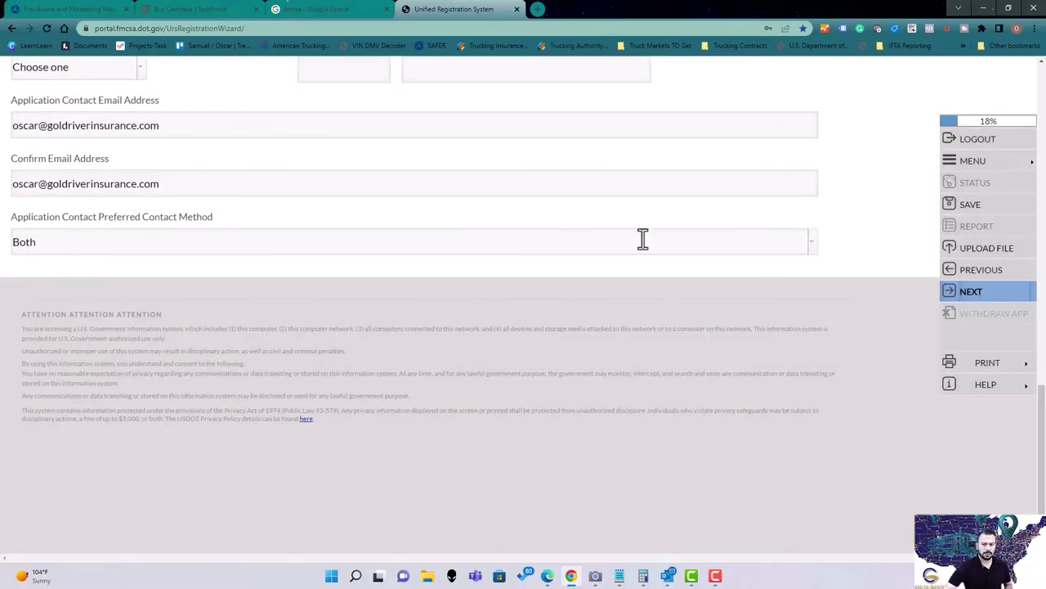
click(974, 292)
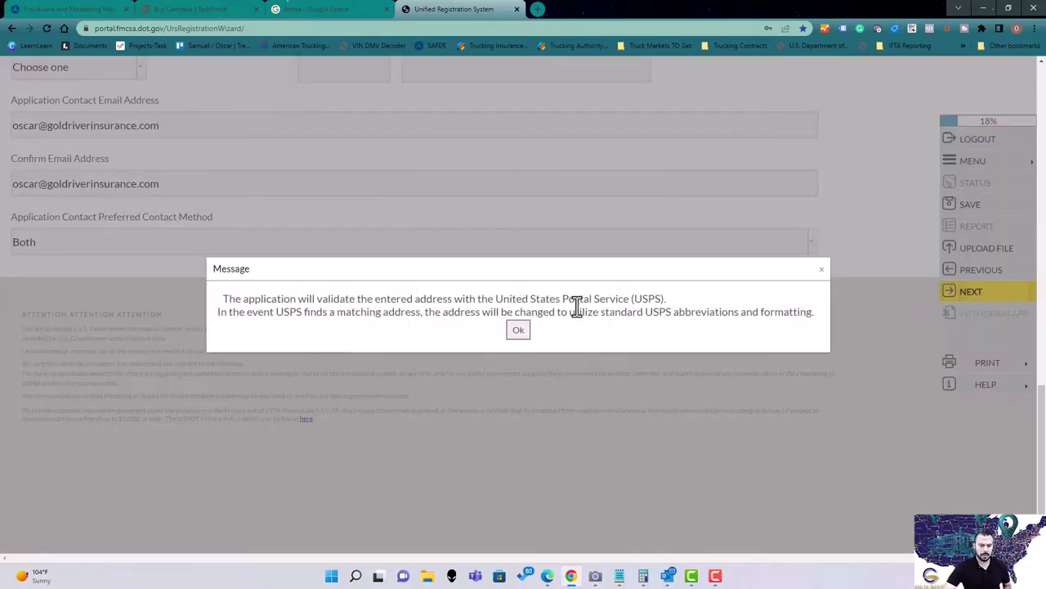
click(527, 329)
scroll(299, 360, up, 3)
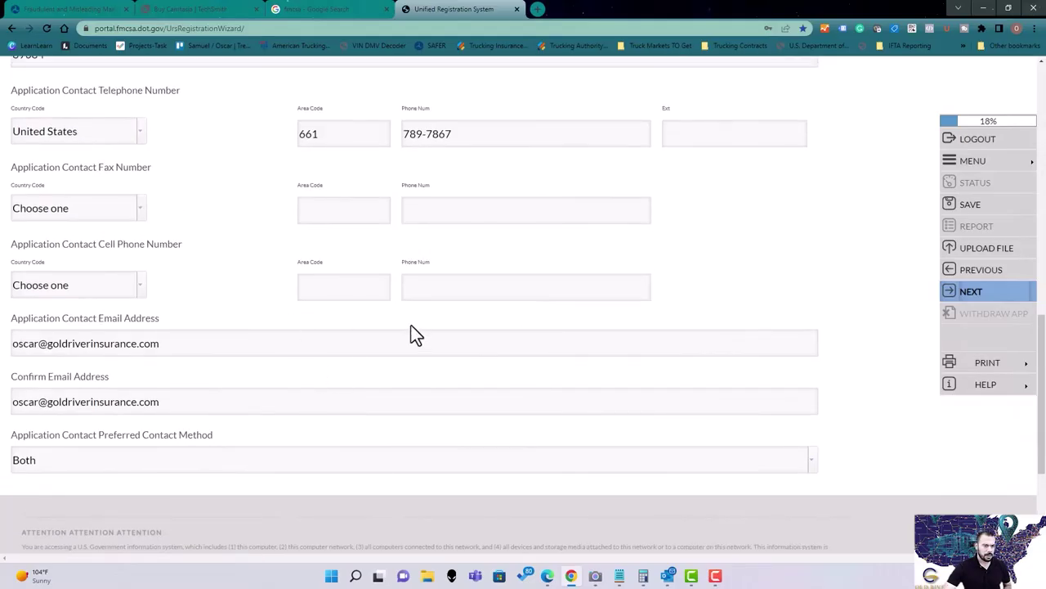
scroll(257, 325, up, 3)
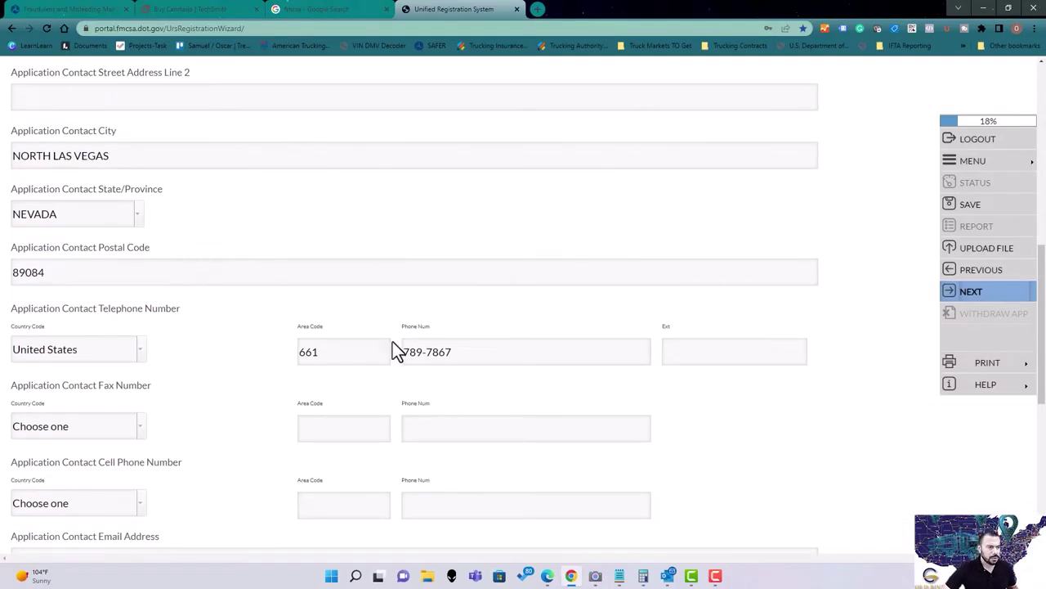
scroll(382, 328, up, 1)
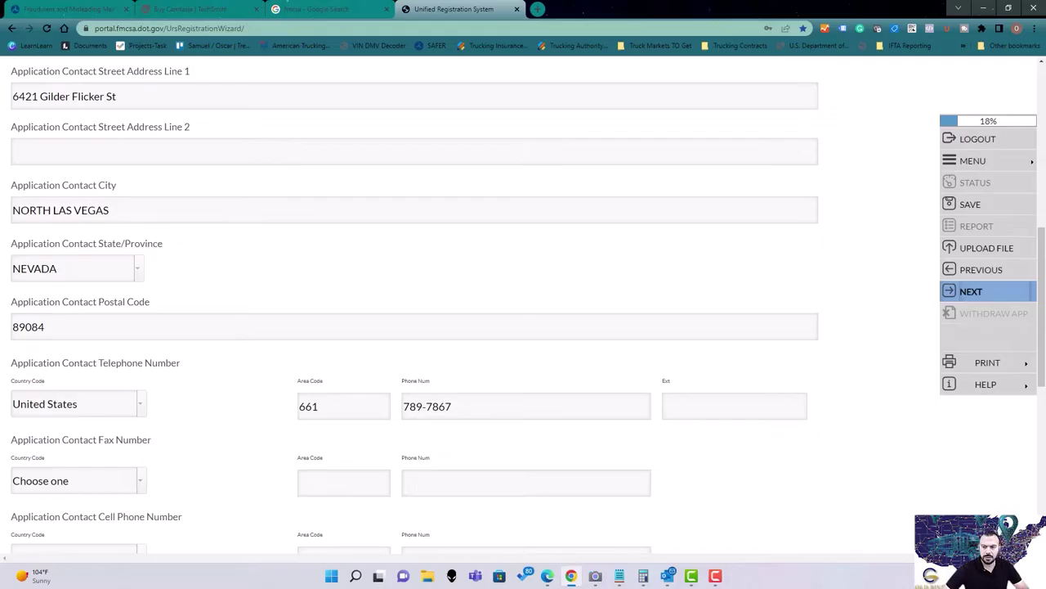
Change the street name's last letter to 'd', submit the contact form, and accept the USPS notice.
scroll(408, 310, up, 2)
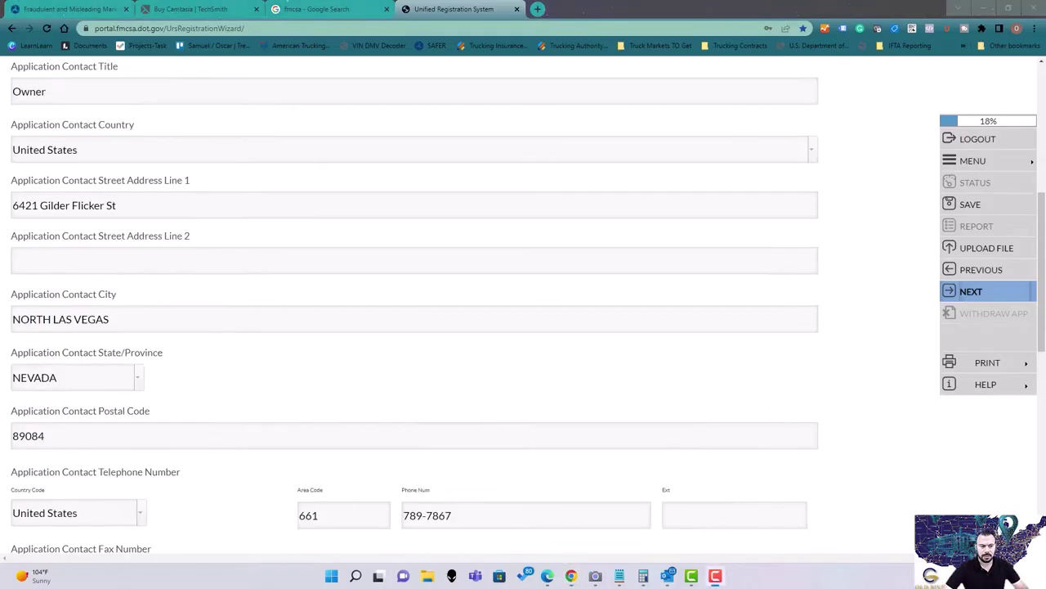
click(68, 205)
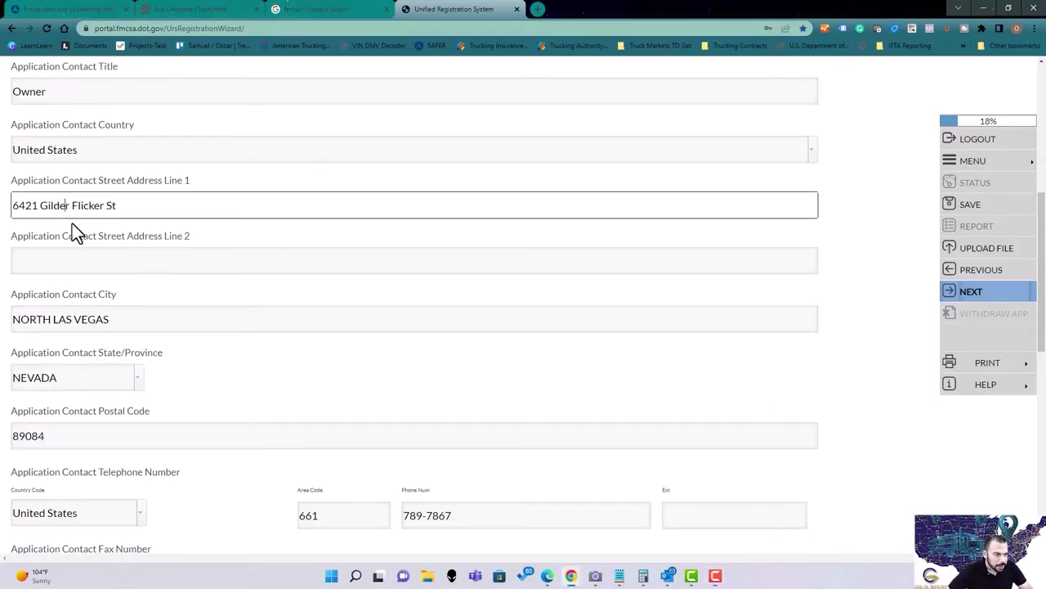
key(Delete)
text(d)
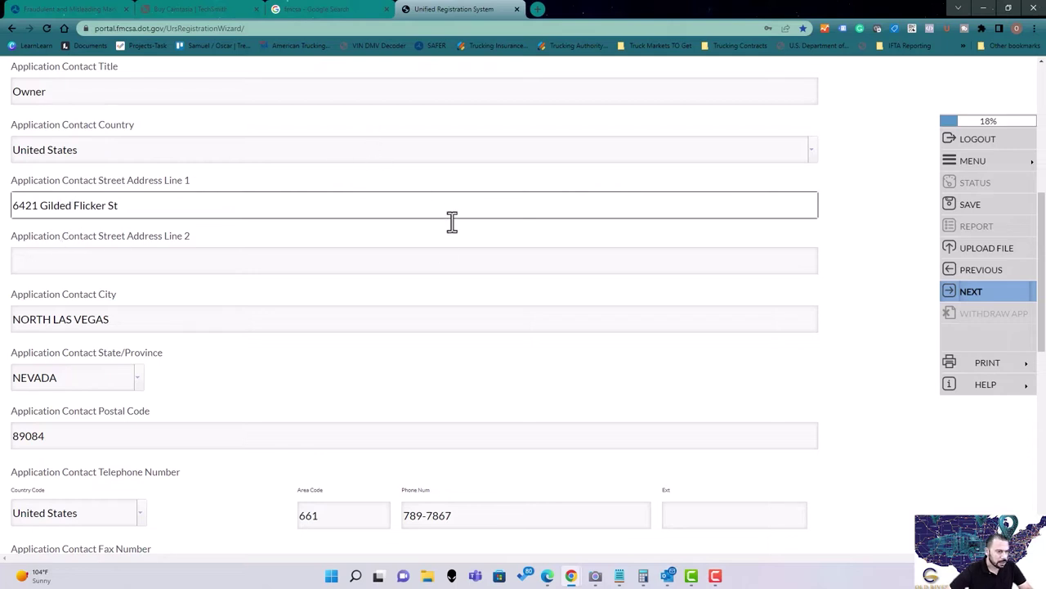
click(970, 293)
click(520, 330)
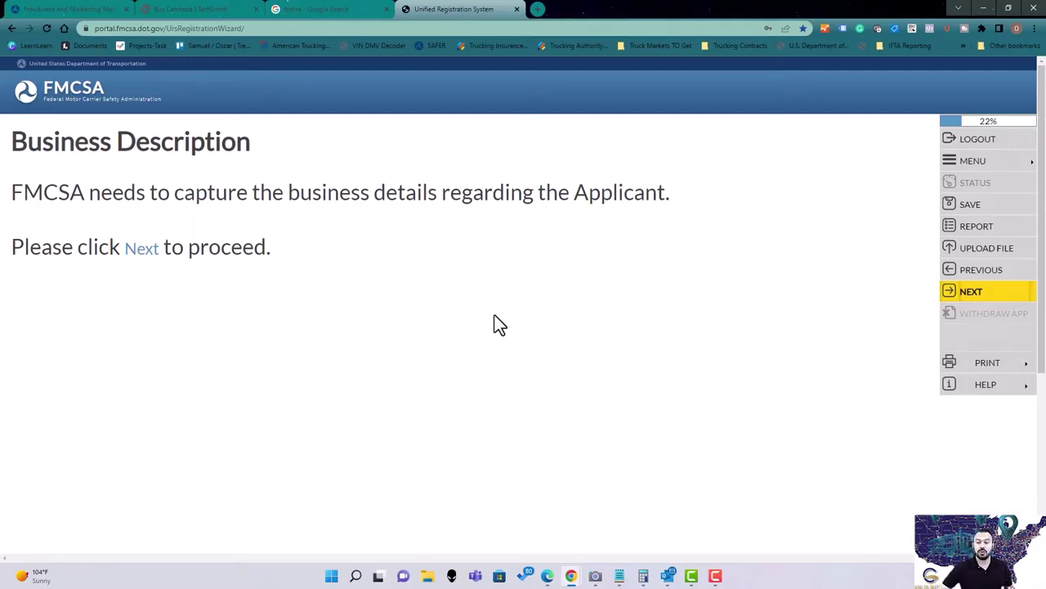
Pass the Business Description intro, answer No to having a Dun and Bradstreet Number, and continue.
click(966, 292)
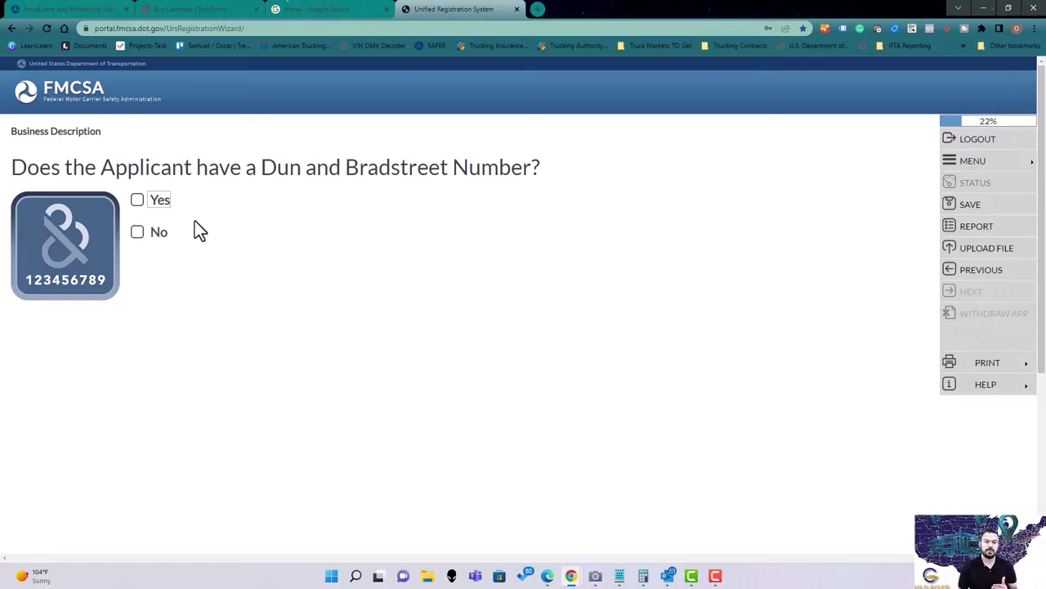
click(136, 232)
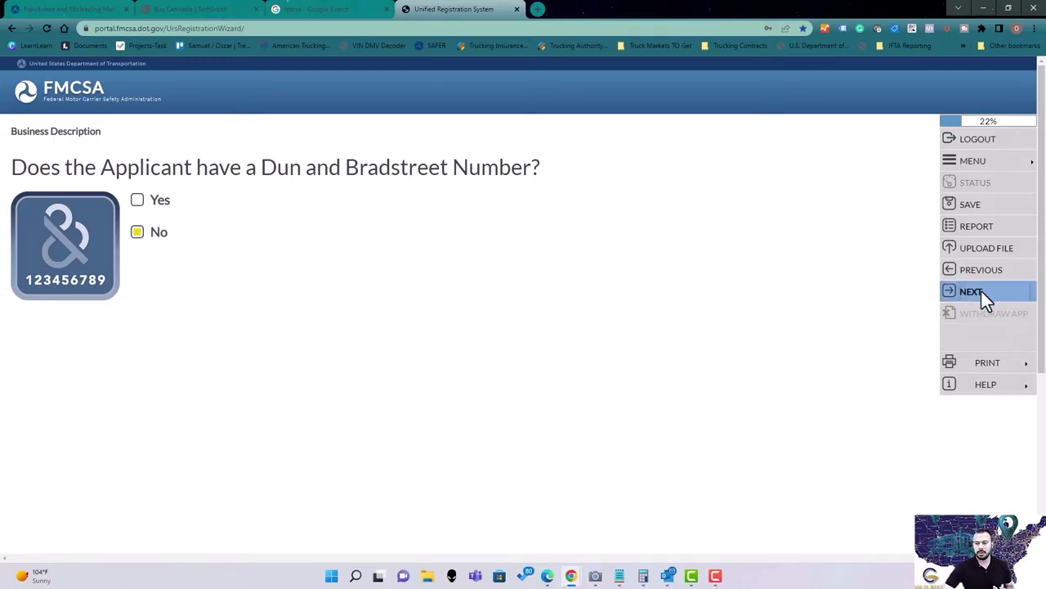
click(981, 291)
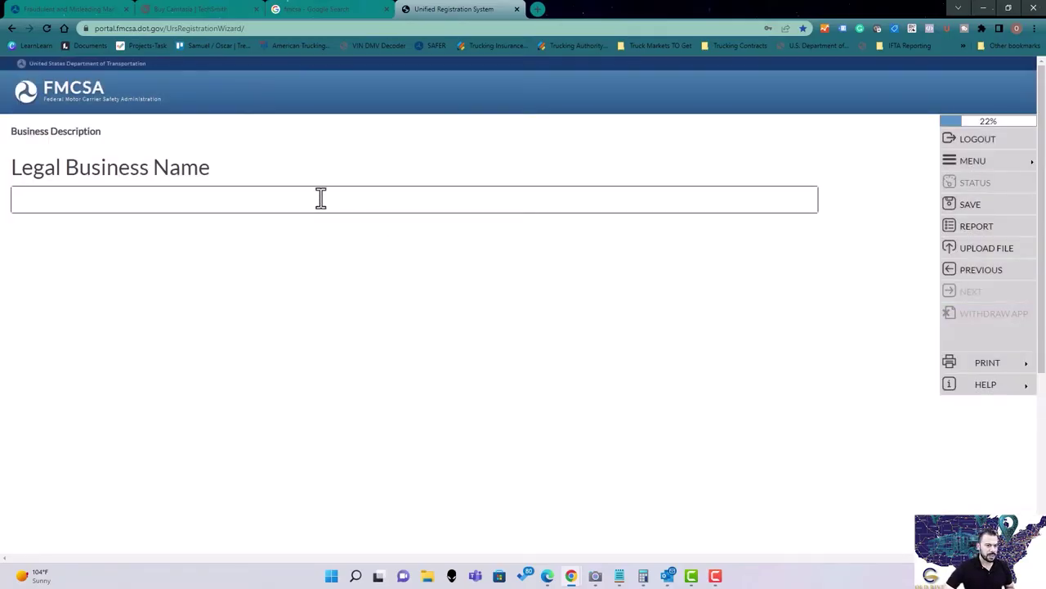
Enter the company's legal business name ending in LLC, retyping it until correct, and continue.
click(321, 199)
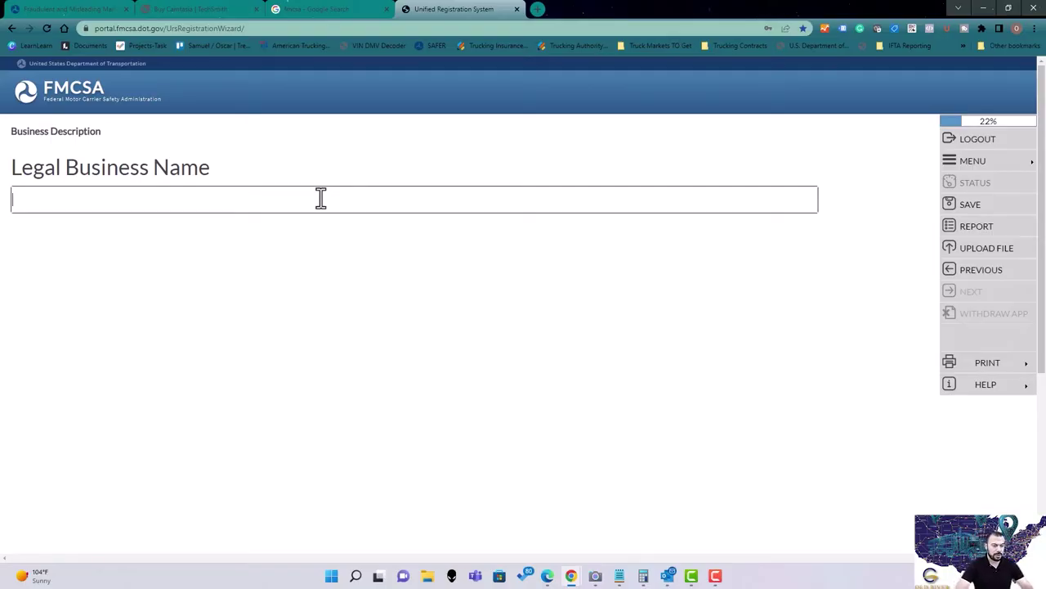
text(Osca)
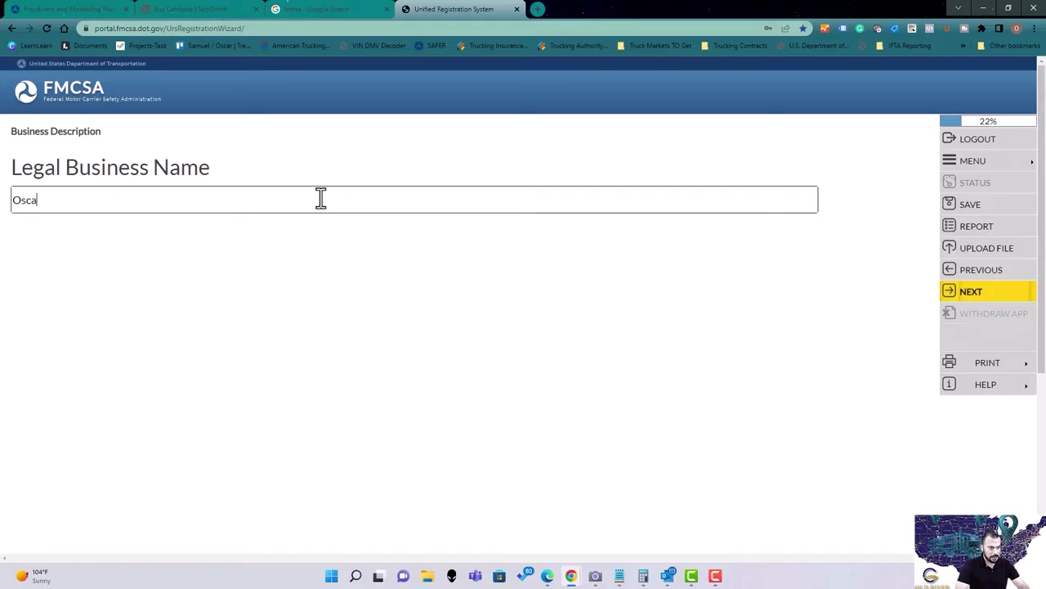
text(r Trucking LLC)
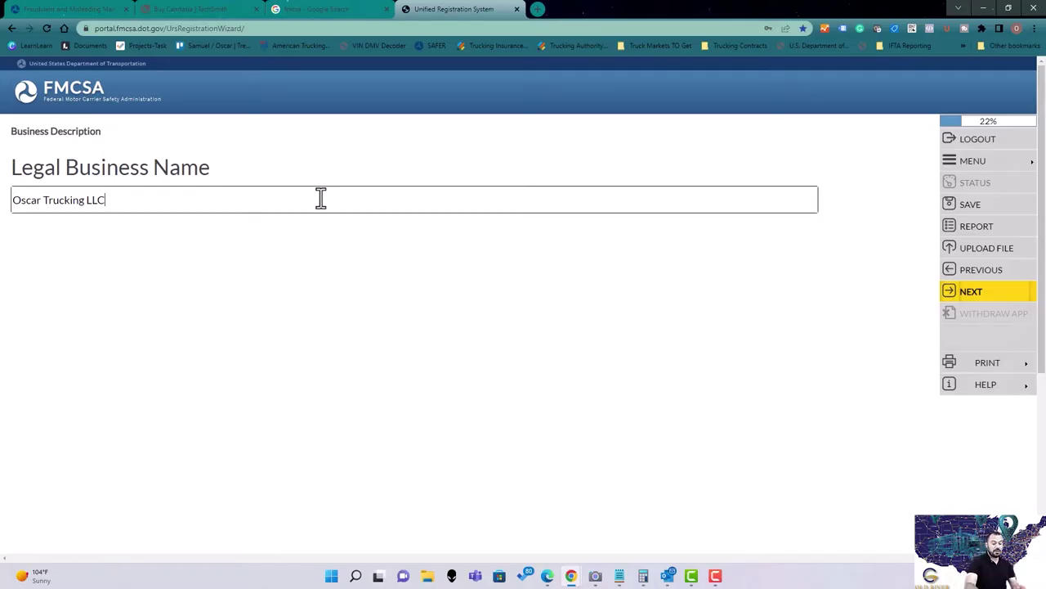
key(BackSpace)
key(BackSpace)
key(BackSpace)
key(BackSpace)
key(BackSpace)
key(BackSpace)
key(BackSpace)
key(BackSpace)
key(BackSpace)
key(BackSpace)
key(BackSpace)
key(BackSpace)
key(BackSpace)
key(BackSpace)
key(BackSpace)
key(BackSpace)
key(BackSpace)
key(BackSpace)
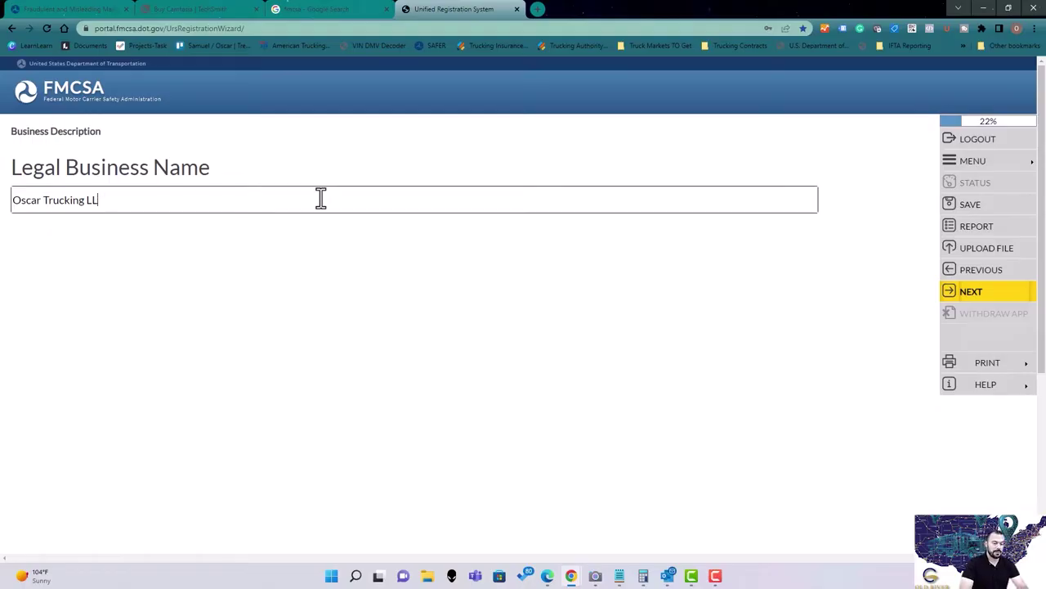
text(O)
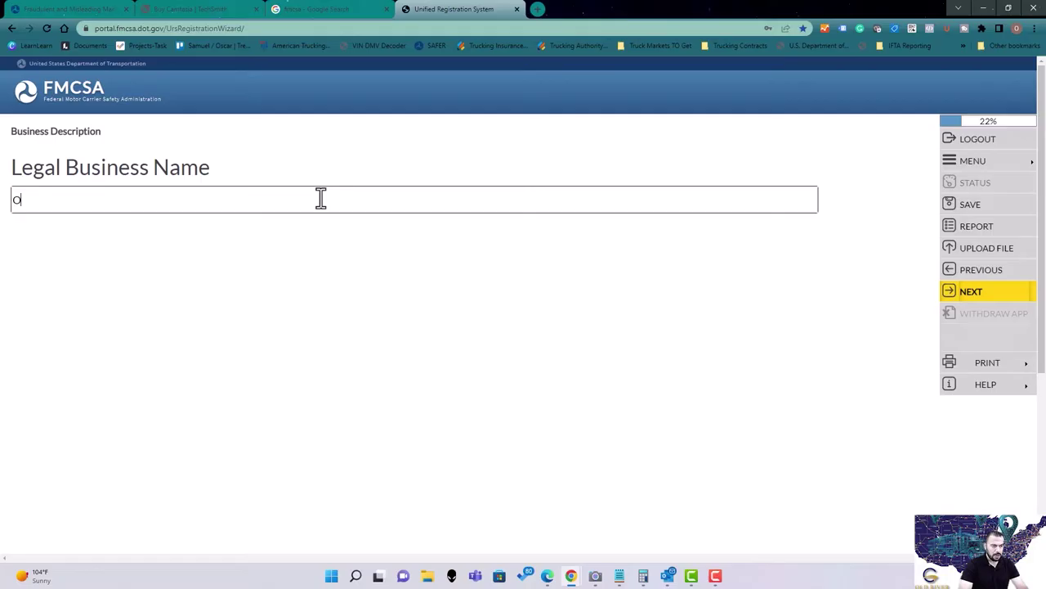
text(scar)
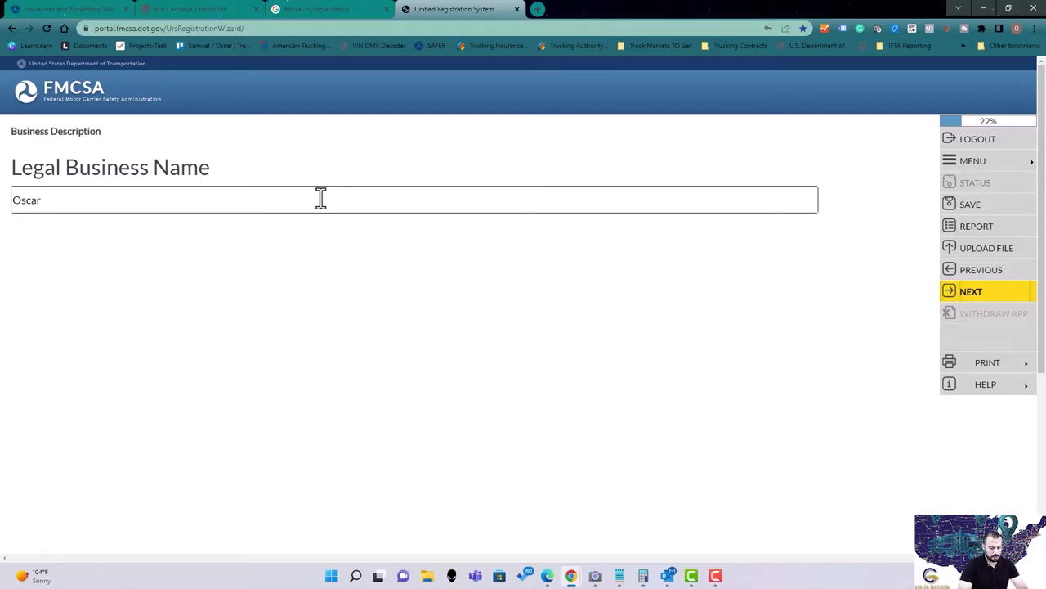
text( Trucking)
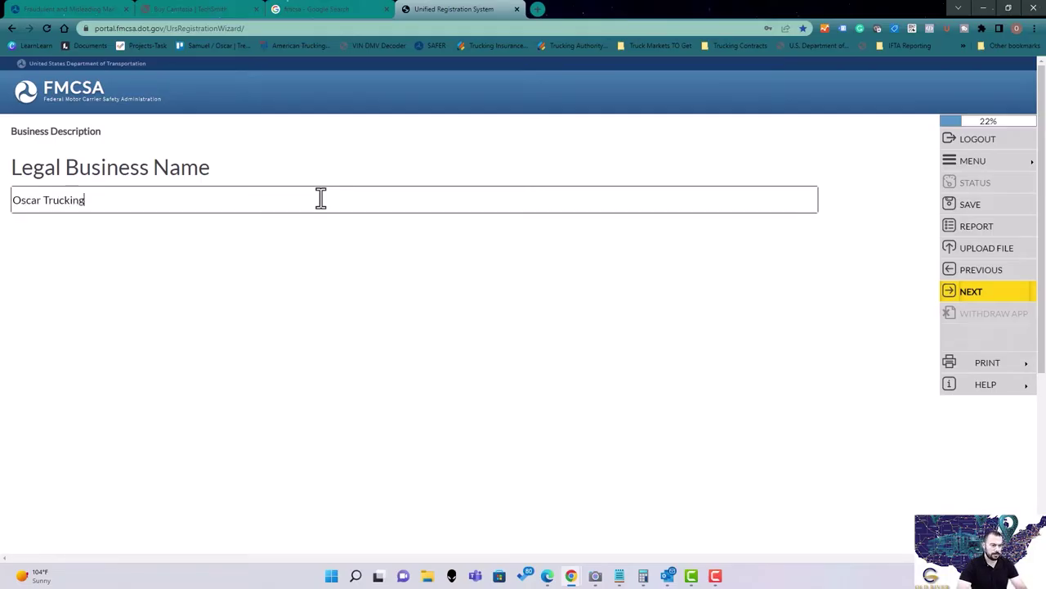
key(BackSpace)
key(BackSpace)
key(BackSpace)
key(BackSpace)
key(BackSpace)
key(BackSpace)
key(BackSpace)
key(BackSpace)
text(Hernan)
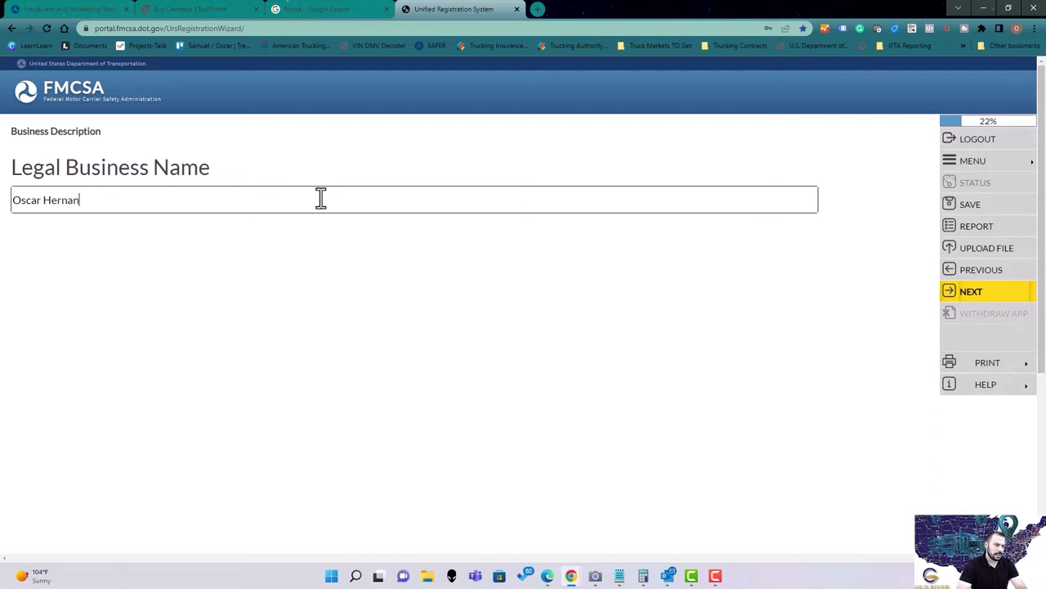
text(dez Trucking)
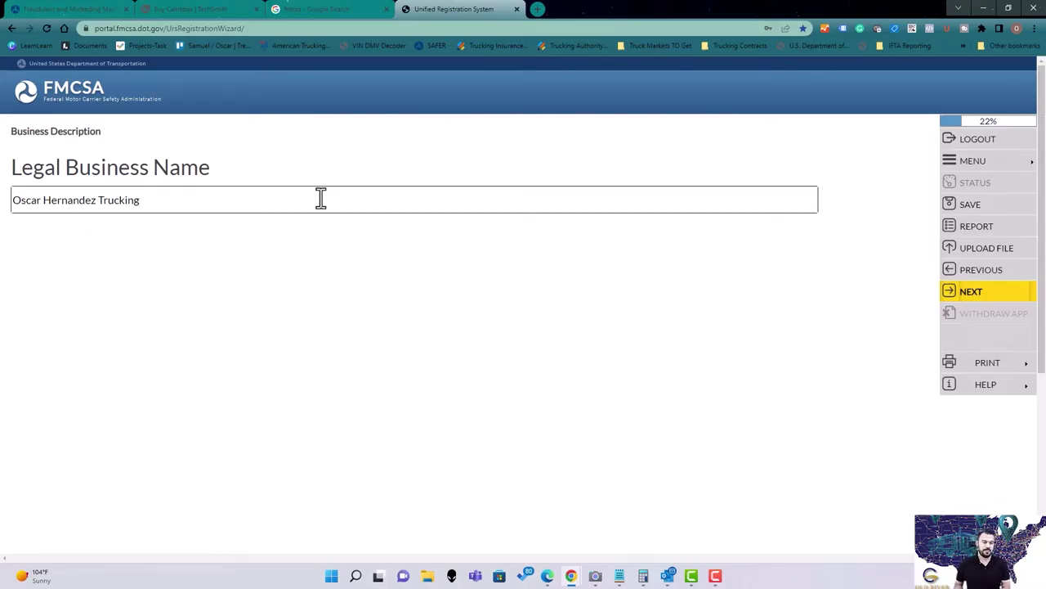
key(BackSpace)
key(BackSpace)
key(BackSpace)
key(BackSpace)
key(BackSpace)
key(BackSpace)
key(BackSpace)
key(BackSpace)
key(BackSpace)
key(BackSpace)
key(BackSpace)
key(BackSpace)
key(BackSpace)
key(BackSpace)
key(BackSpace)
key(BackSpace)
key(BackSpace)
key(BackSpace)
key(BackSpace)
key(BackSpace)
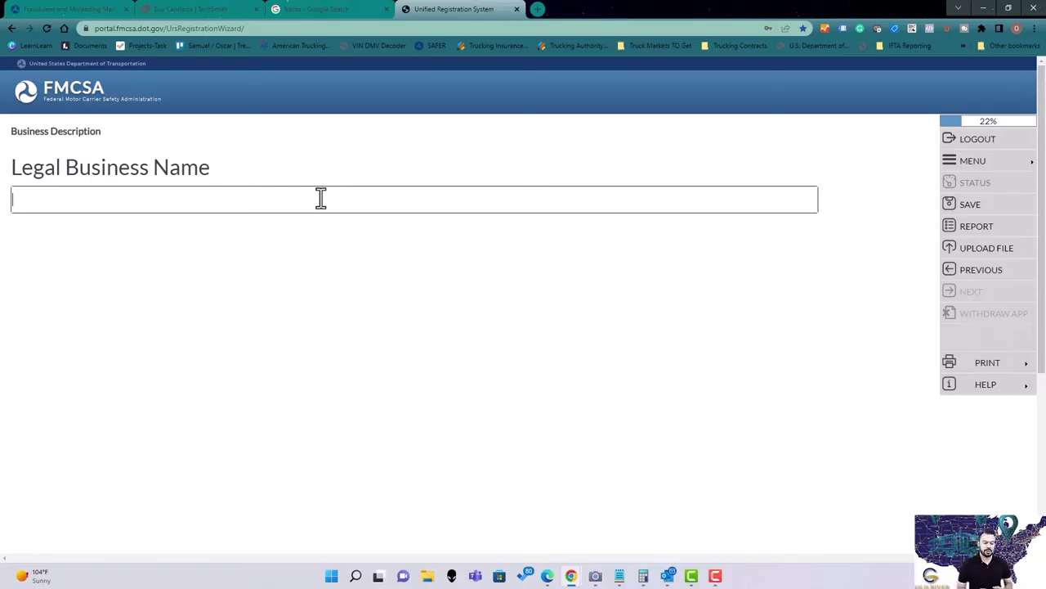
text(Oscar )
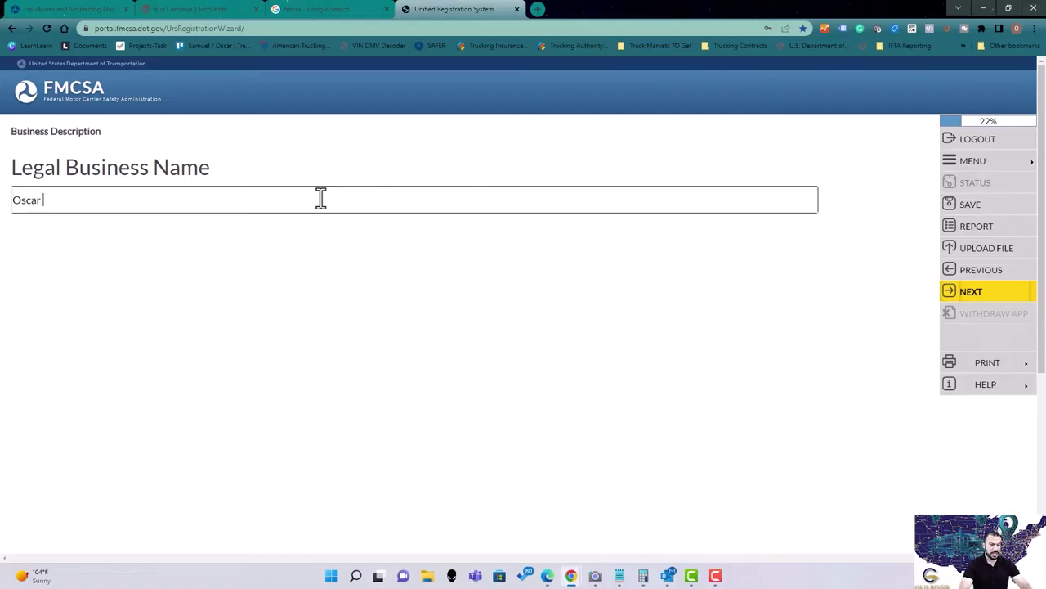
text(Trucking LLC)
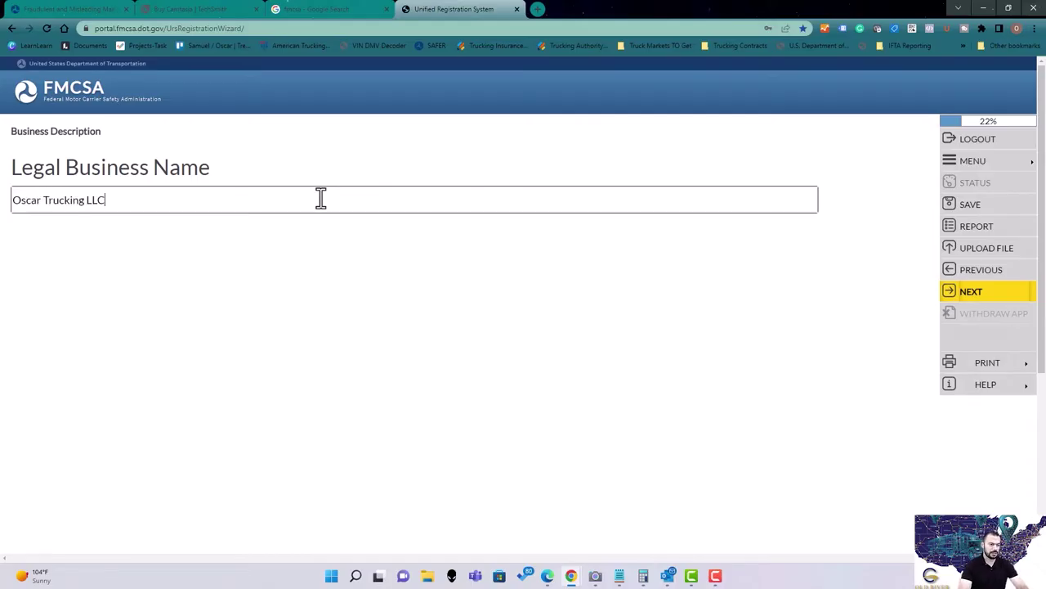
click(986, 299)
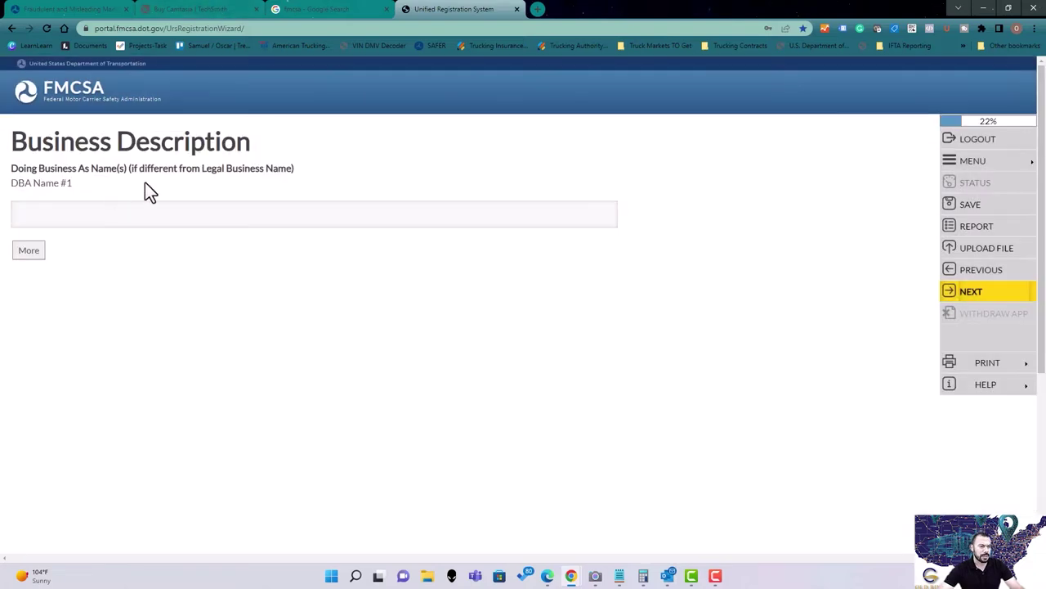
Leave DBA Name #1 blank and continue to the business address question.
click(175, 217)
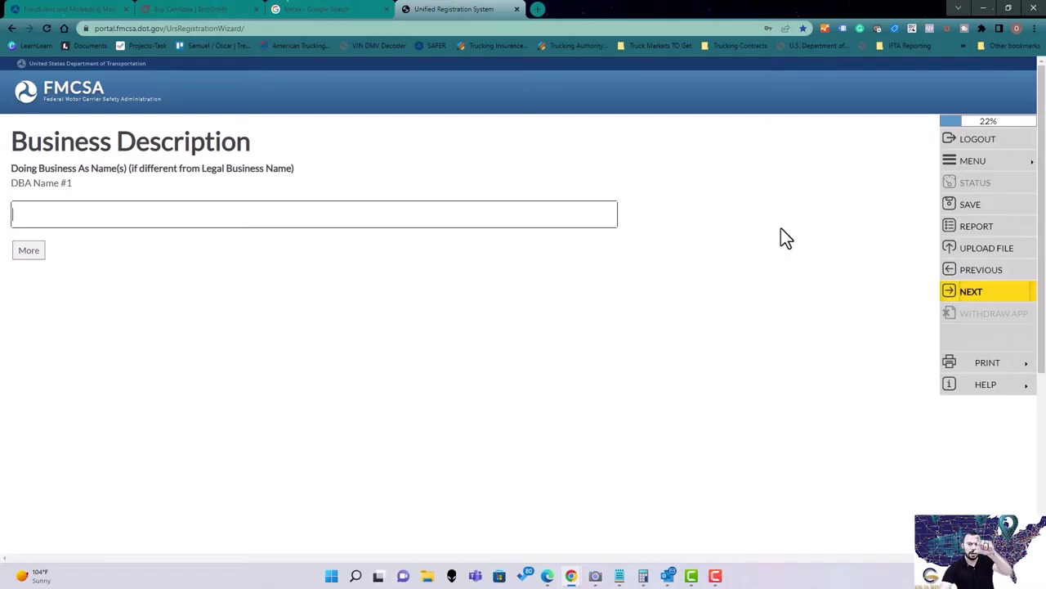
click(979, 299)
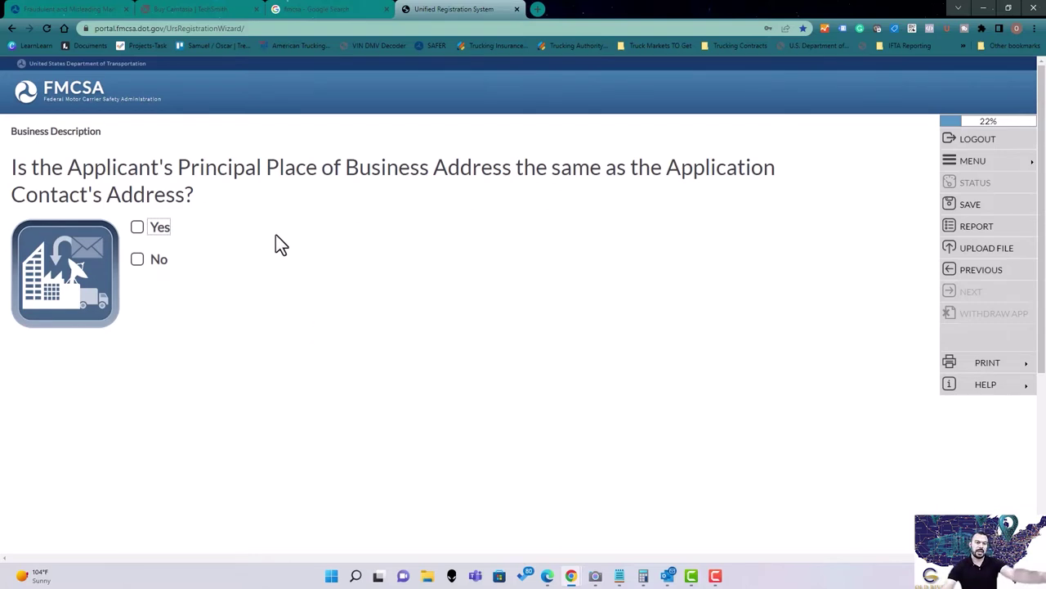
Answer Yes that the principal business address matches the Application Contact's address, and continue.
drag(666, 170, 756, 196)
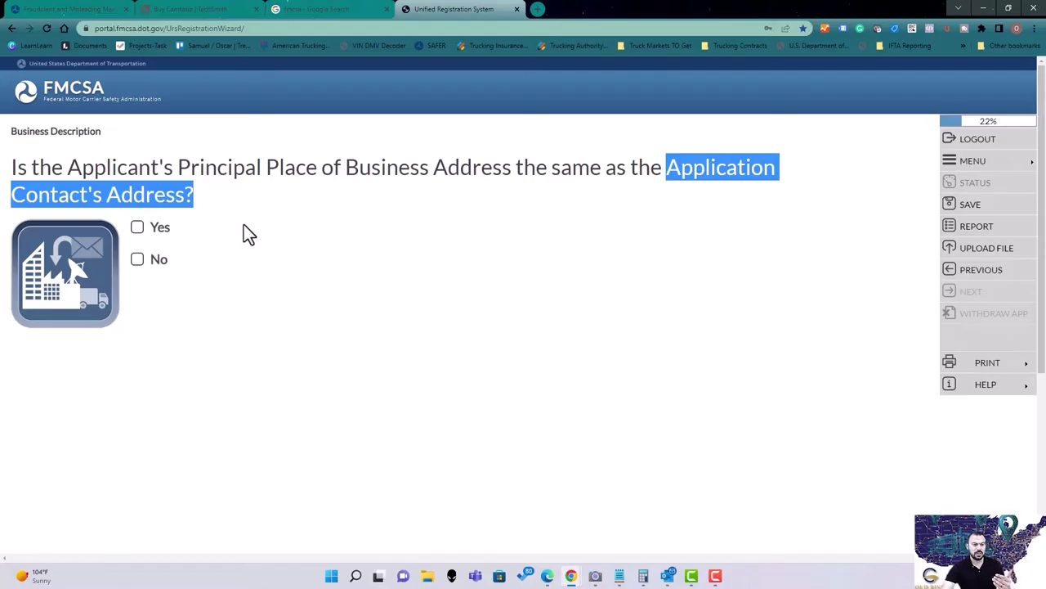
click(137, 227)
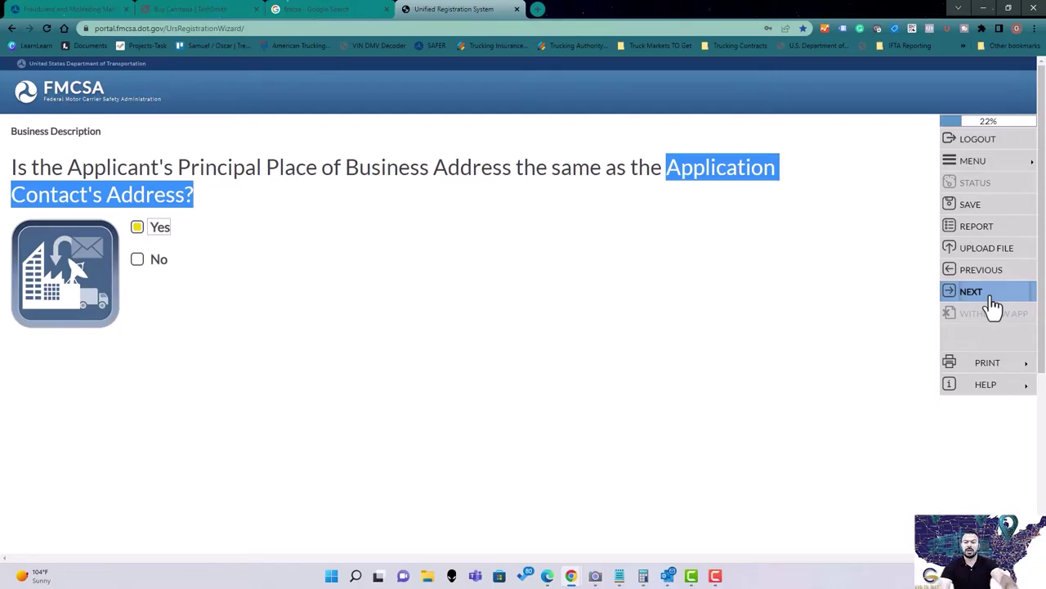
click(690, 310)
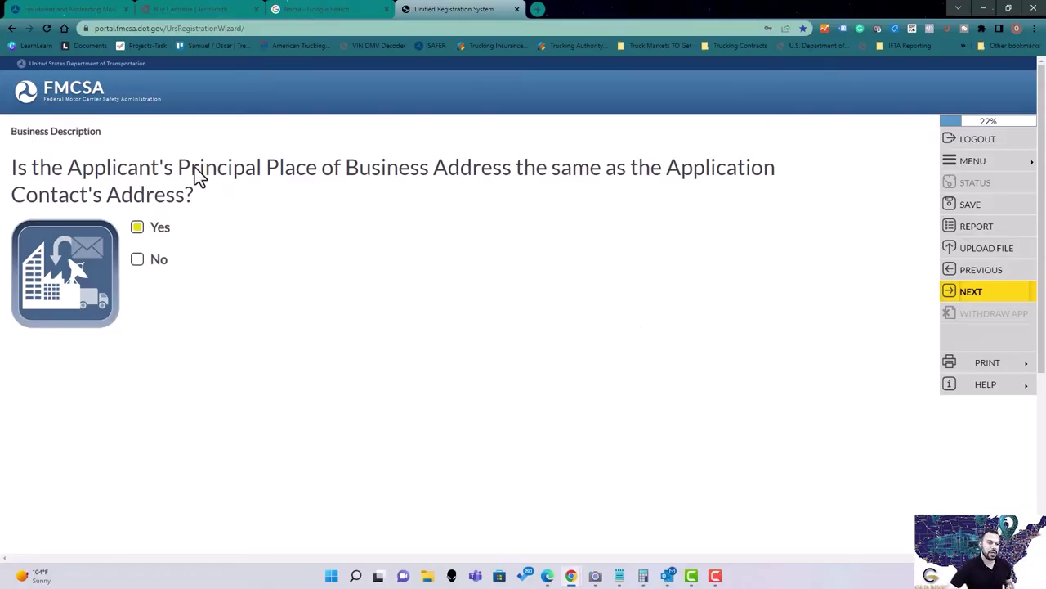
click(138, 259)
click(137, 228)
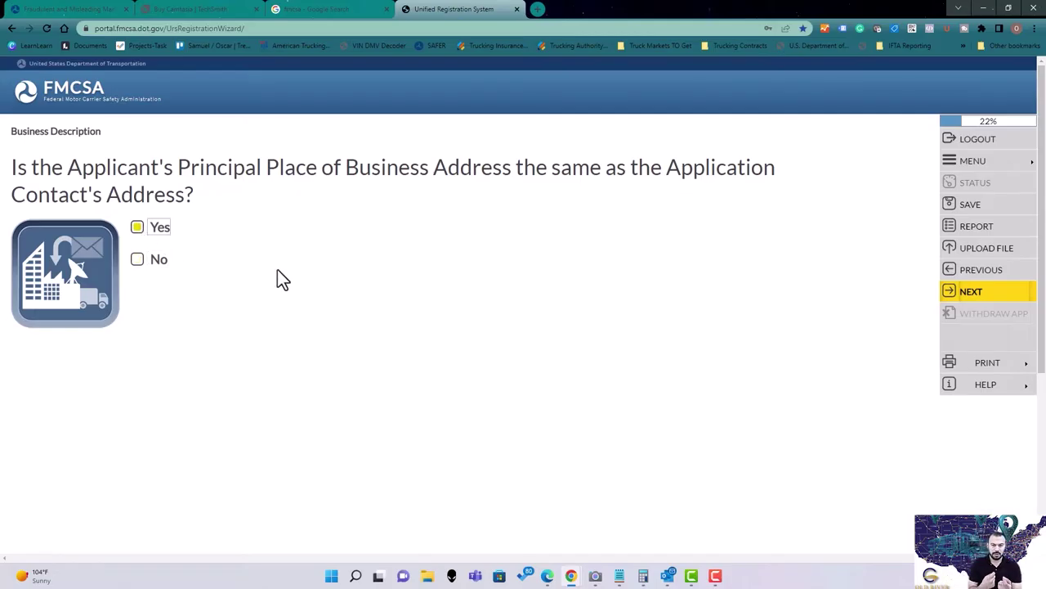
click(989, 292)
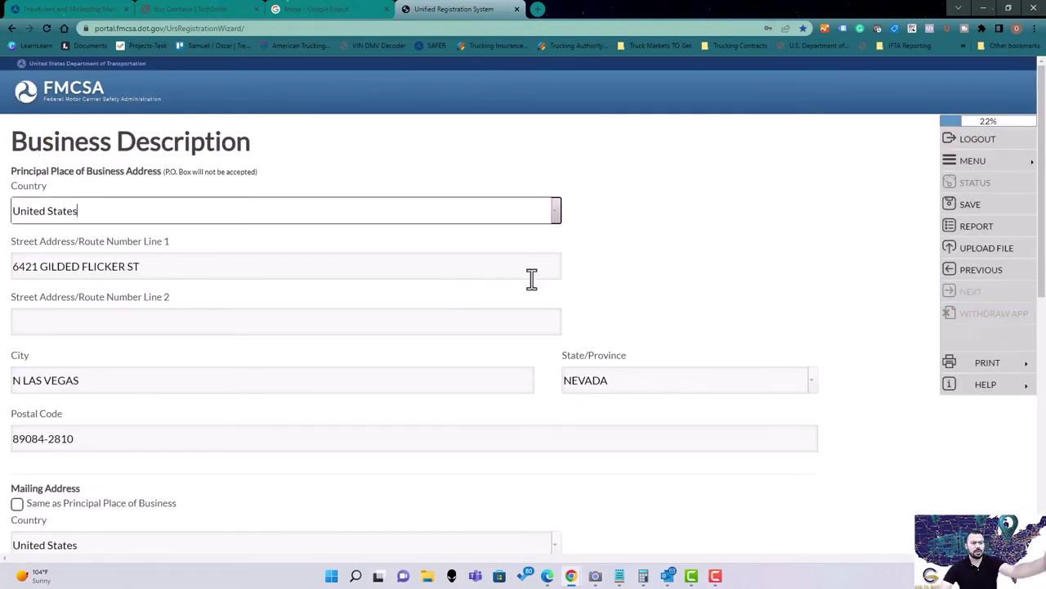
Review the prefilled principal address and make the mailing address the same as the principal business address.
scroll(282, 351, down, 1)
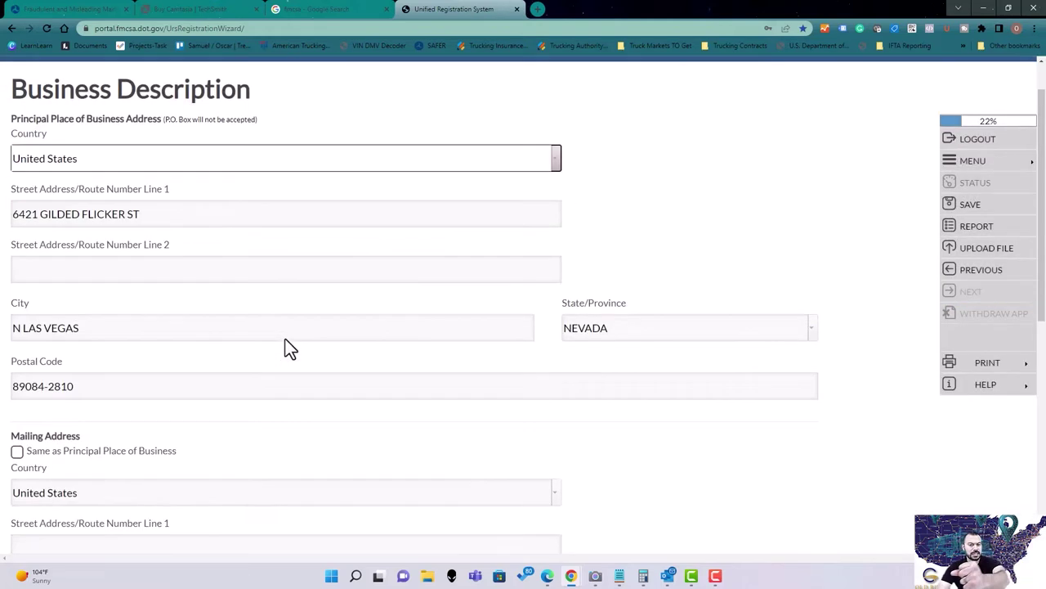
triple_click(175, 155)
scroll(226, 310, down, 1)
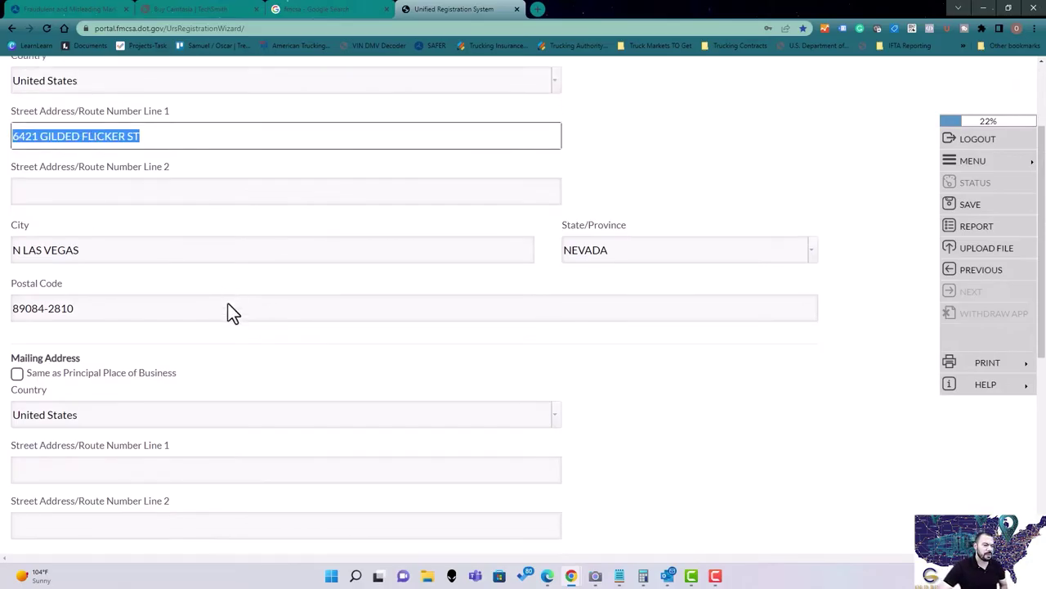
drag(12, 270, 116, 273)
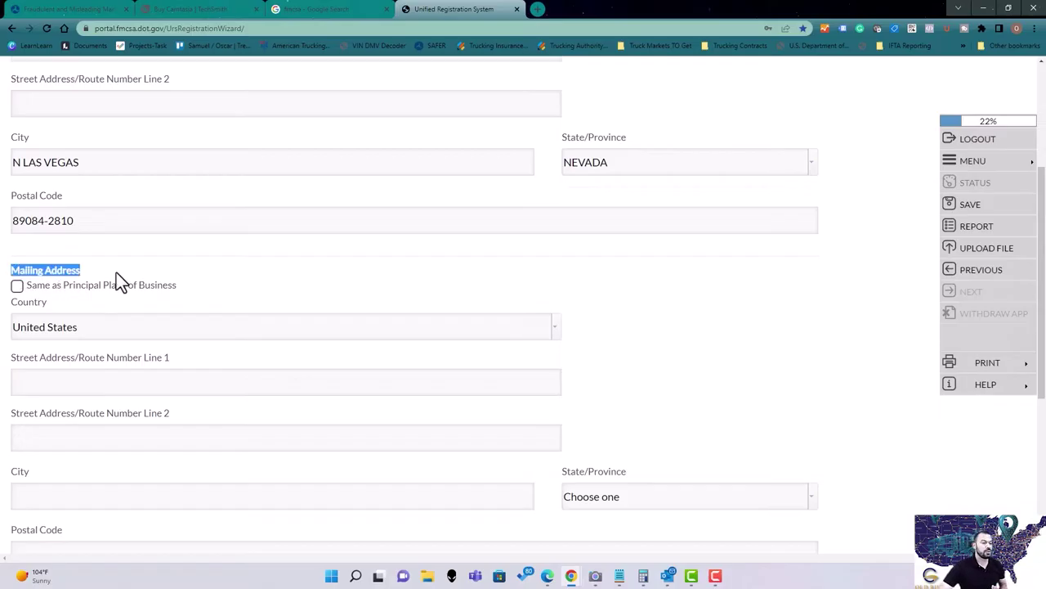
click(16, 286)
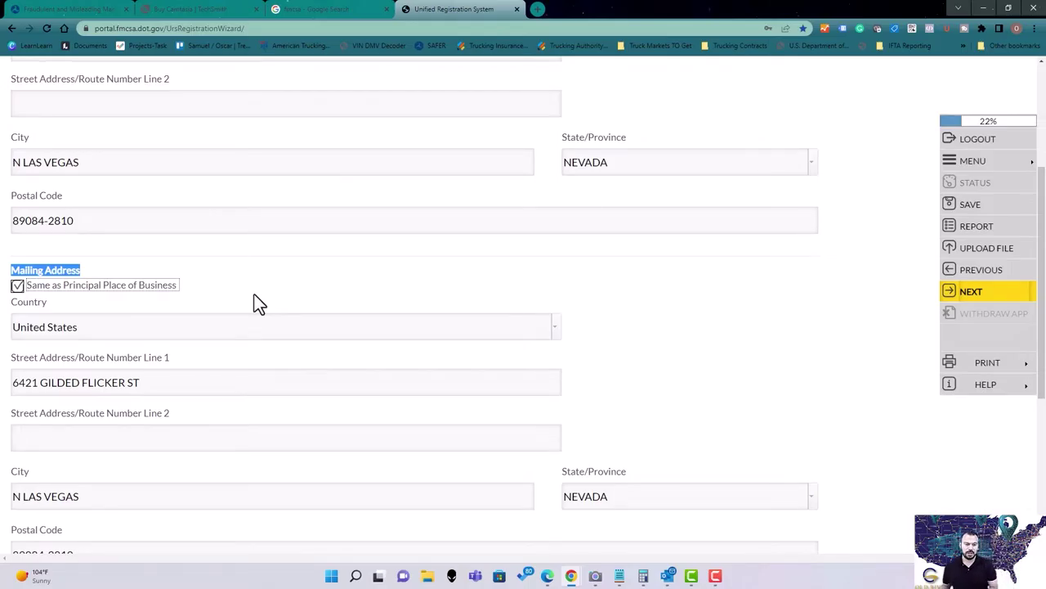
scroll(311, 311, down, 1)
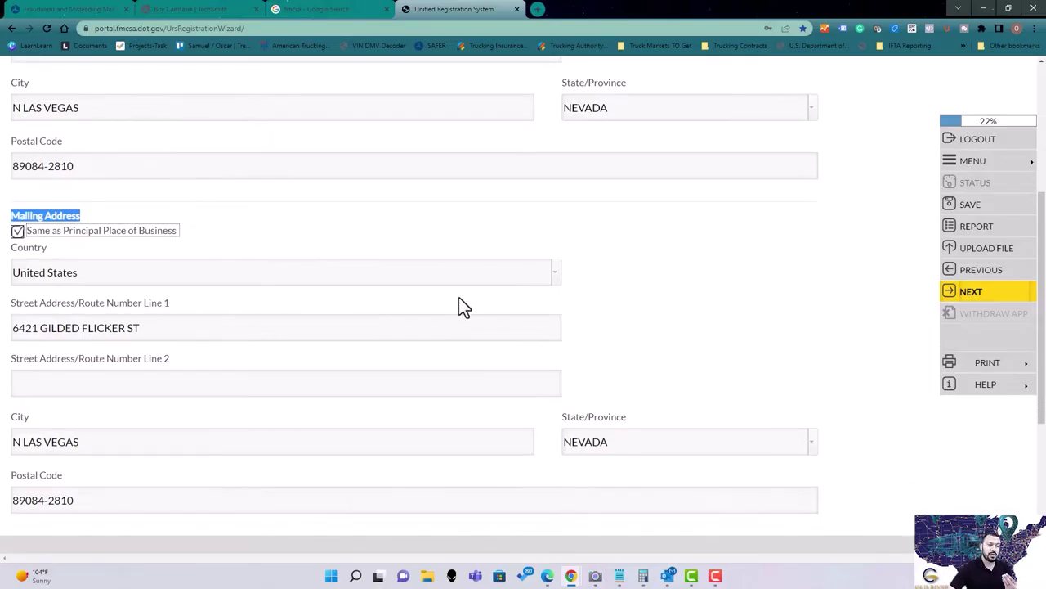
scroll(462, 323, up, 1)
scroll(507, 372, up, 3)
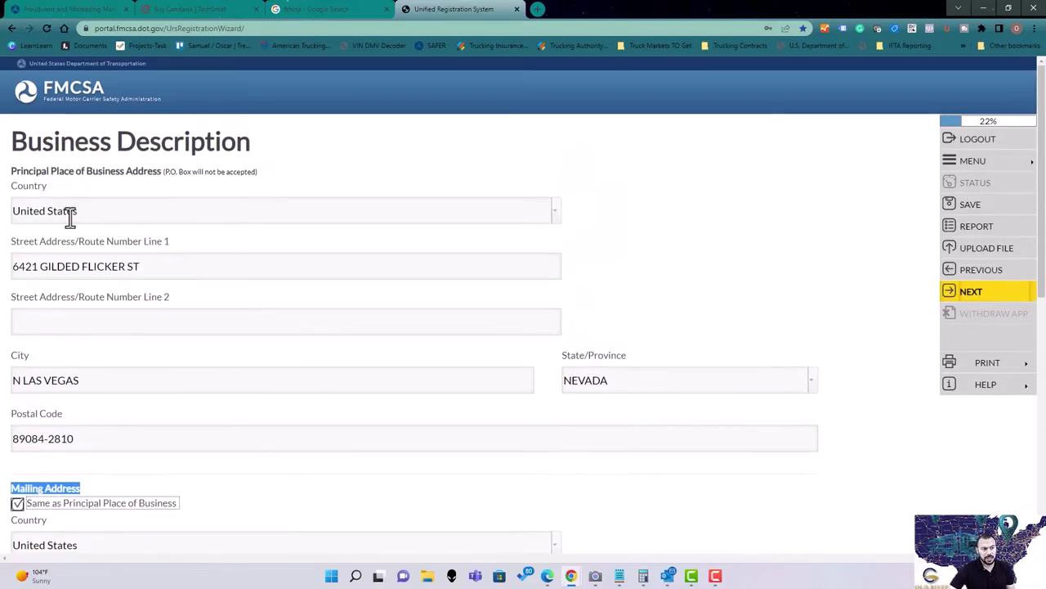
double_click(130, 268)
scroll(237, 286, down, 5)
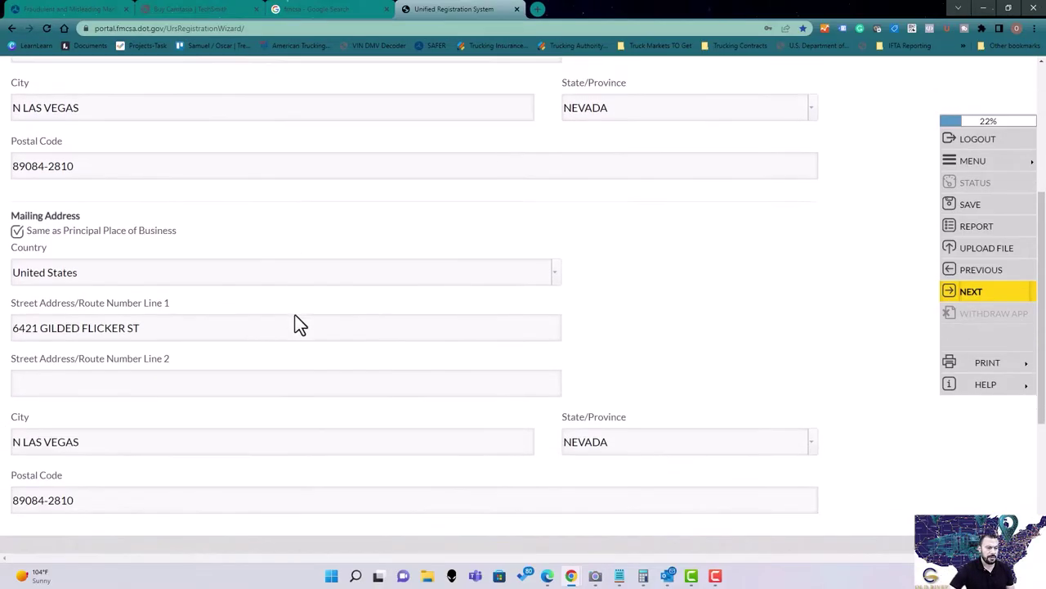
scroll(507, 346, up, 1)
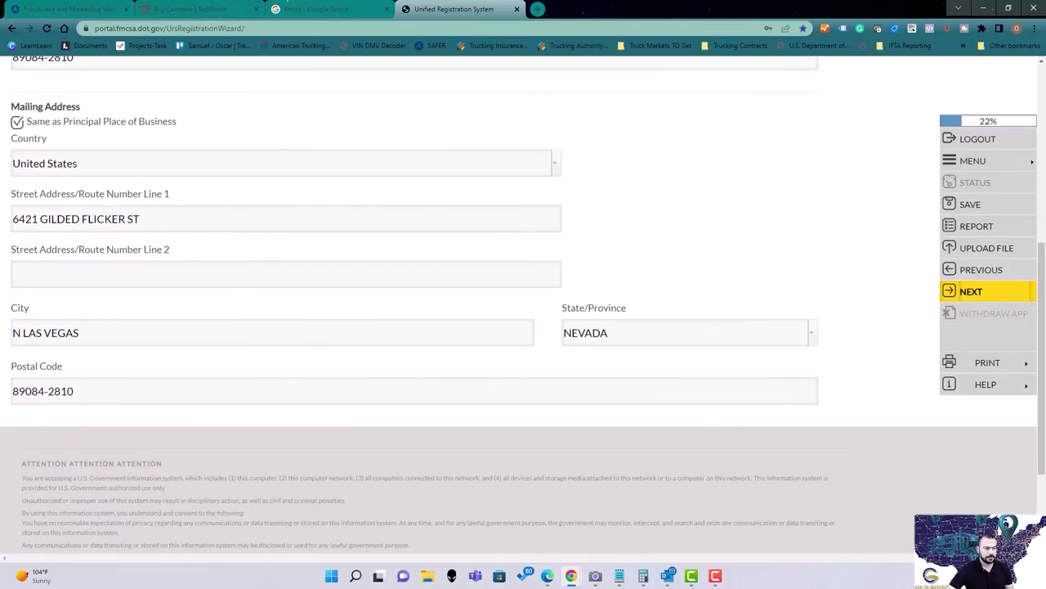
Submit the address section and acknowledge the USPS address validation notice.
click(983, 294)
scroll(654, 270, down, 3)
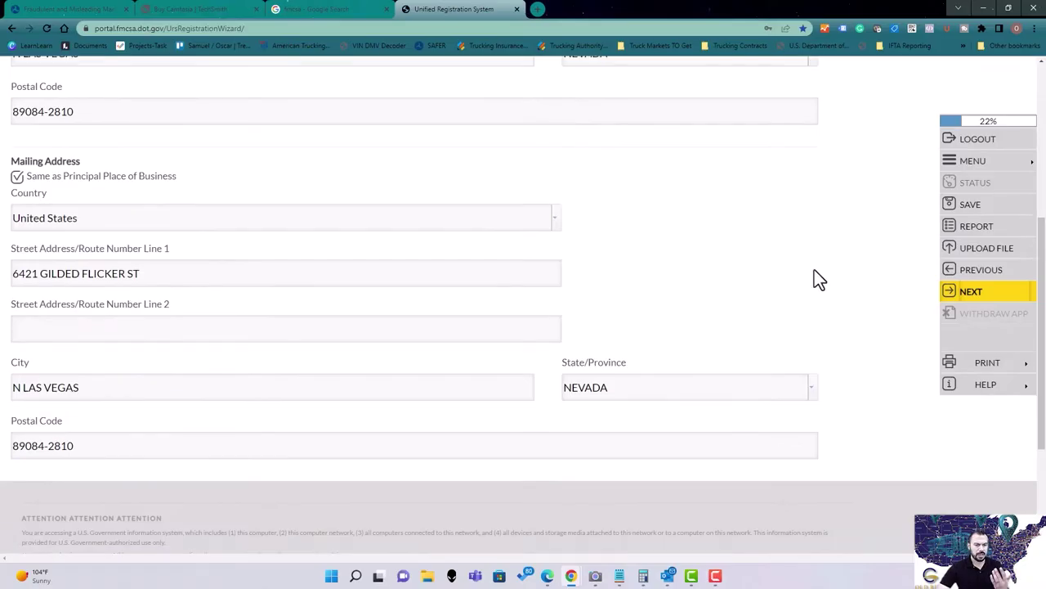
click(975, 292)
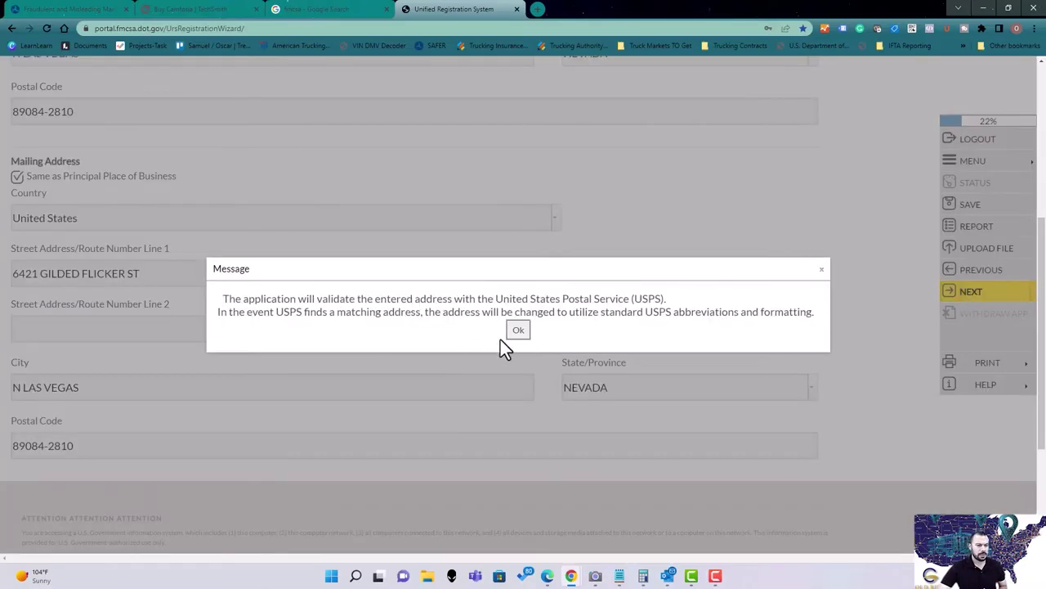
click(510, 335)
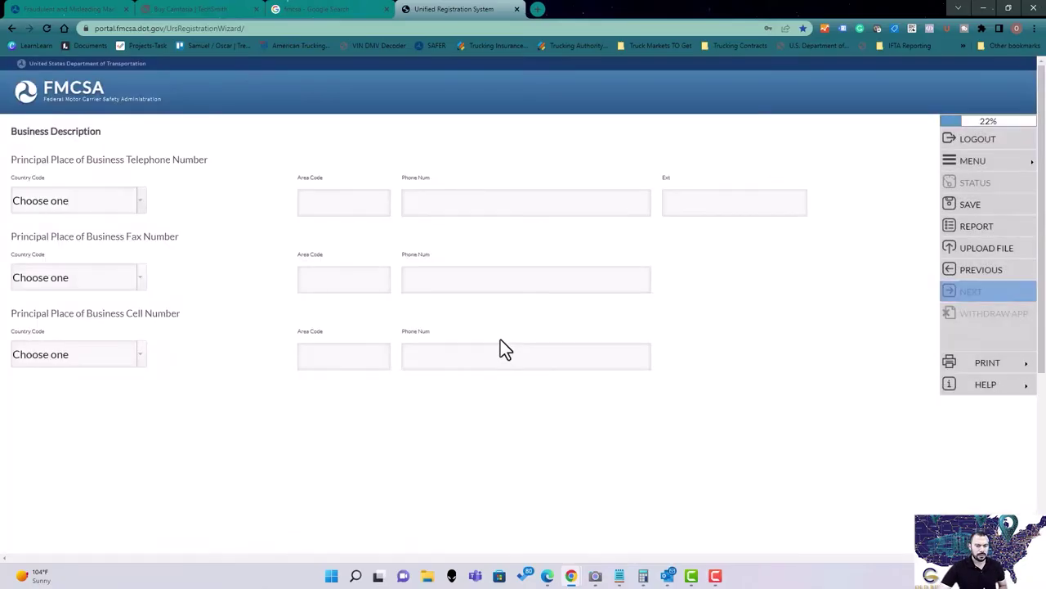
Enter the business telephone number with United States country code and area code, then submit.
click(142, 209)
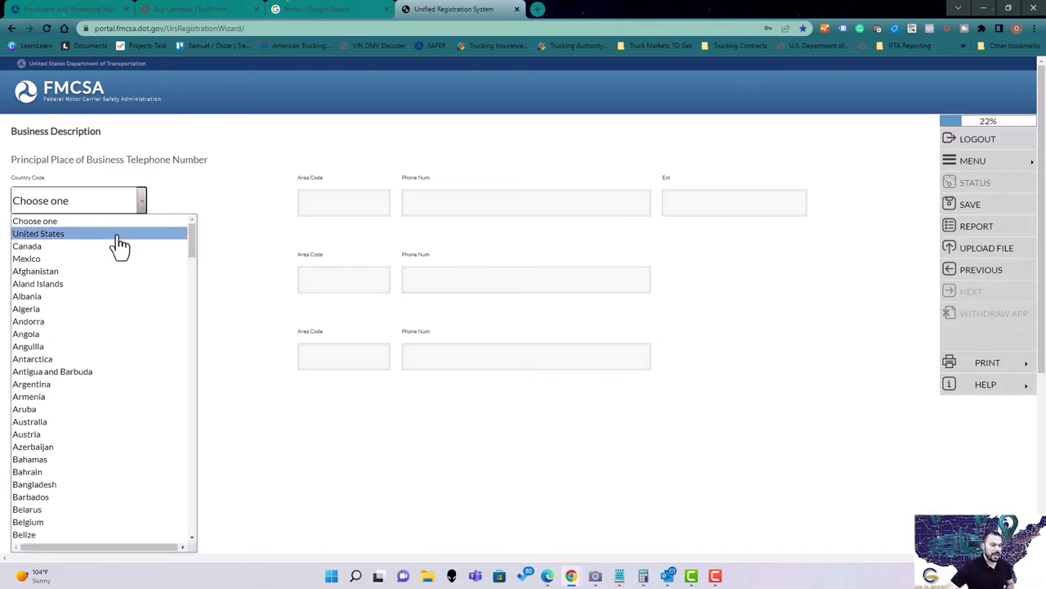
click(115, 235)
click(329, 213)
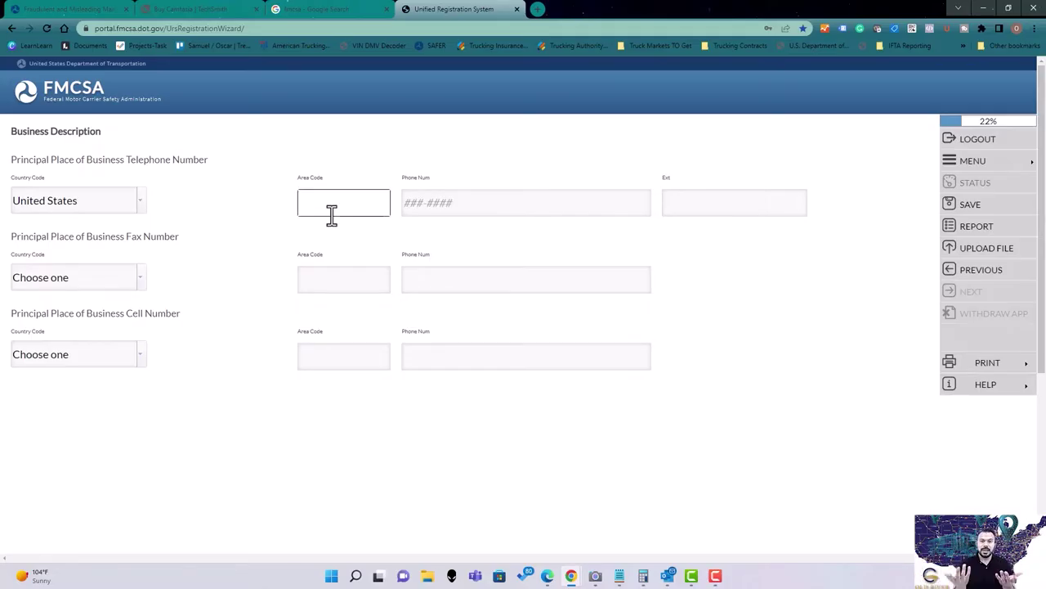
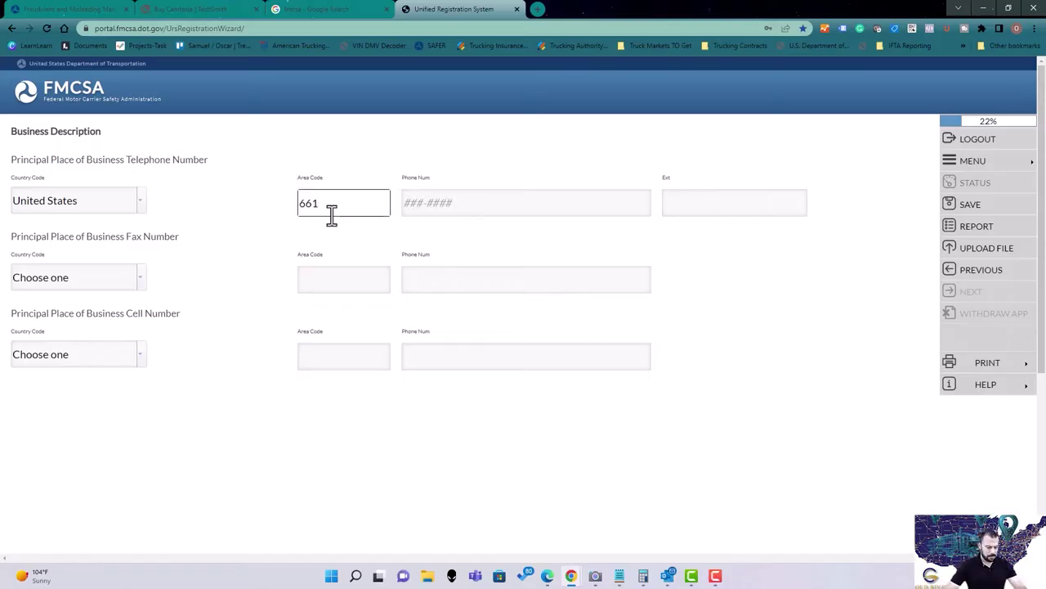
key(Tab)
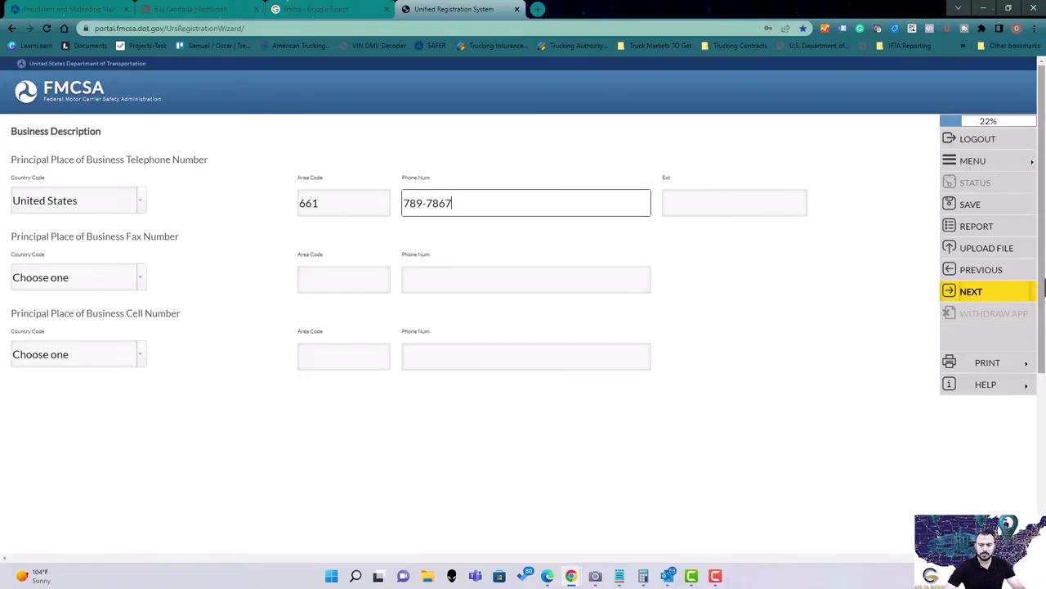
click(973, 292)
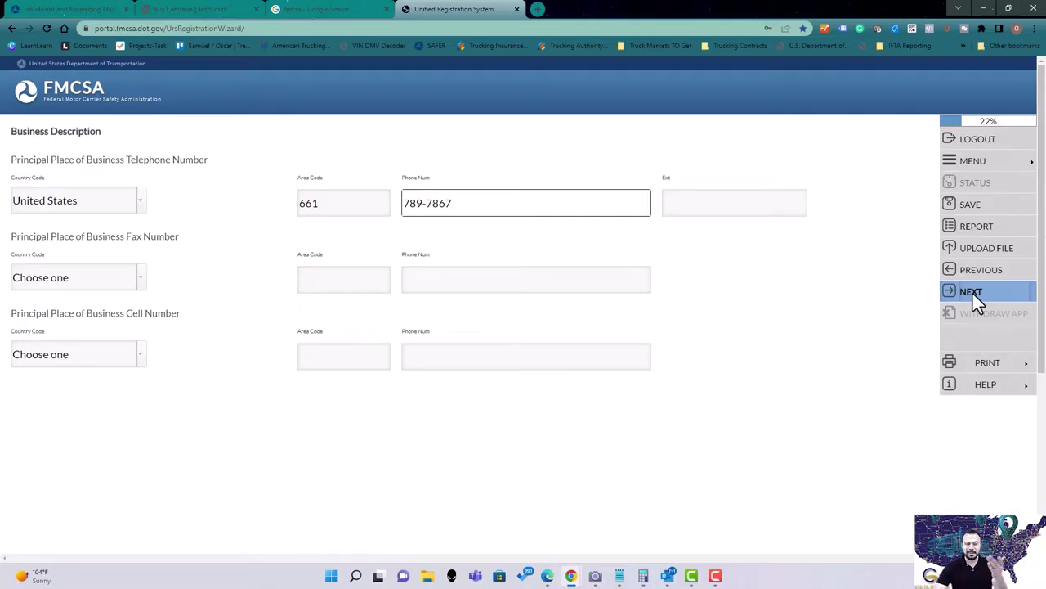
click(972, 292)
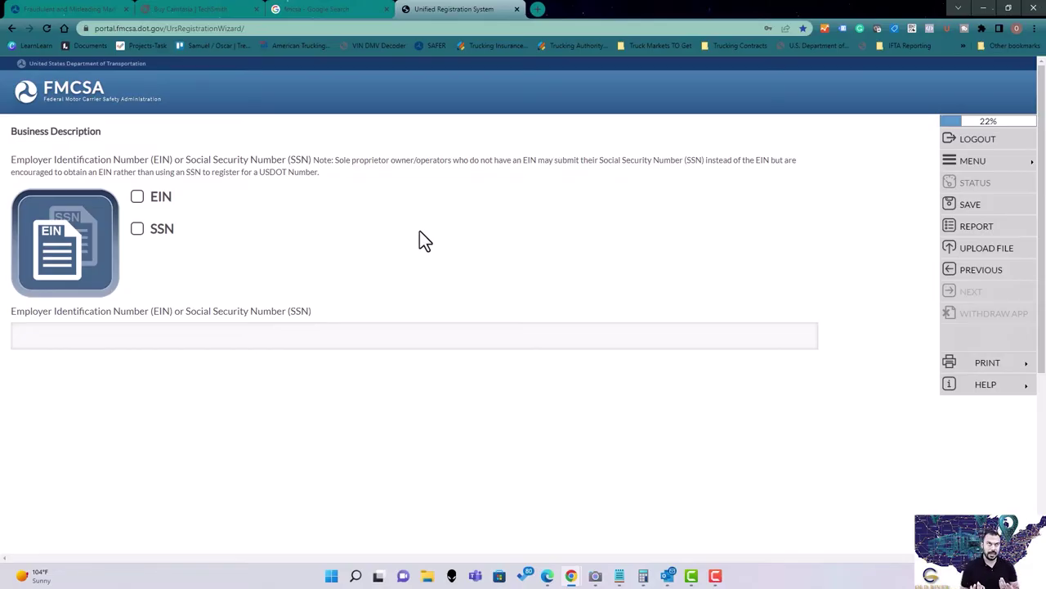
Choose EIN as the business identifier, enter the business's EIN number, and save it.
click(160, 195)
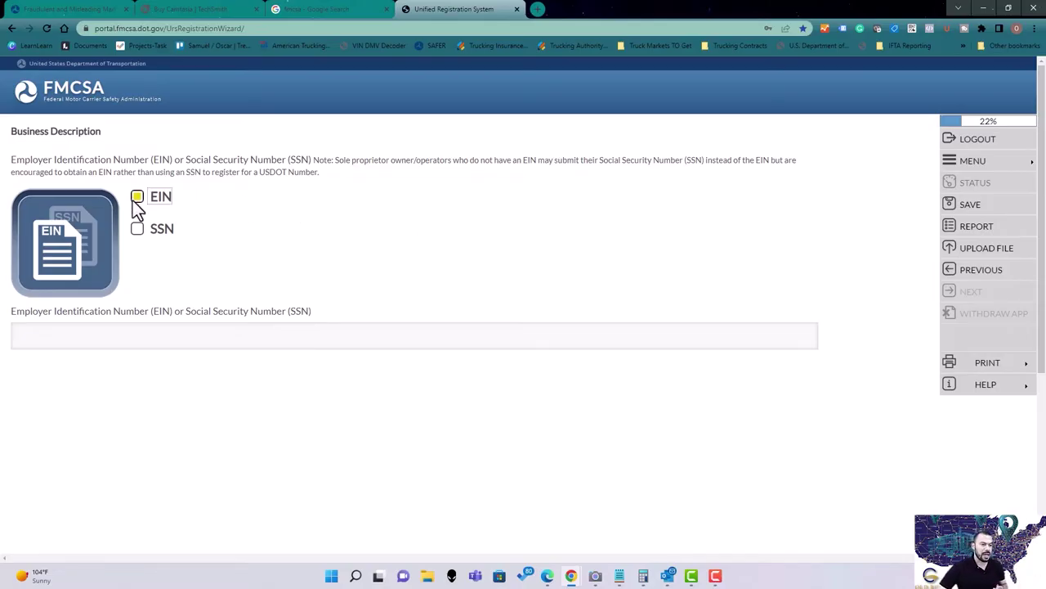
click(222, 341)
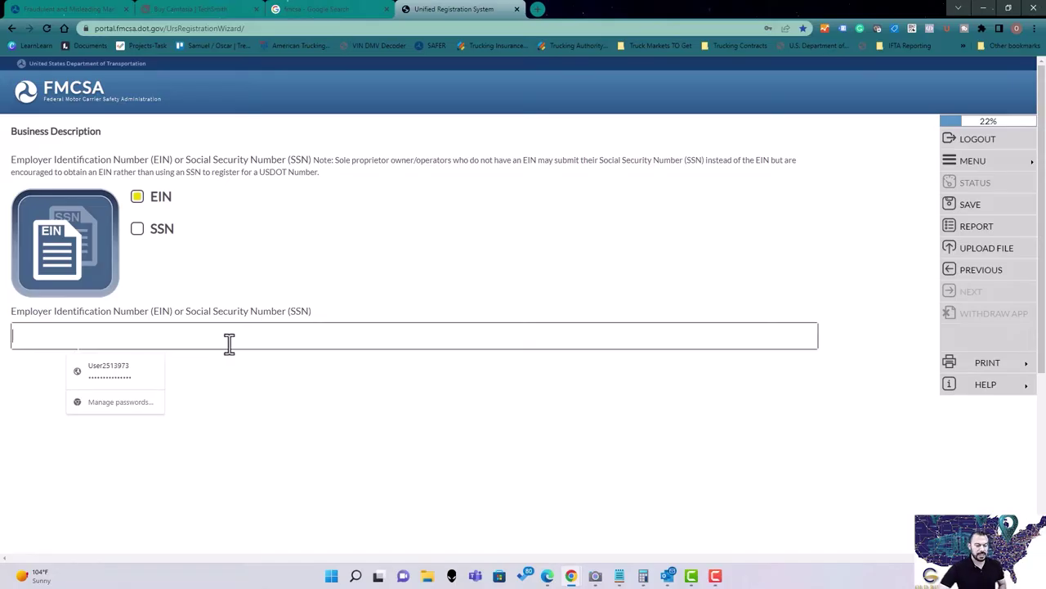
text(123456789)
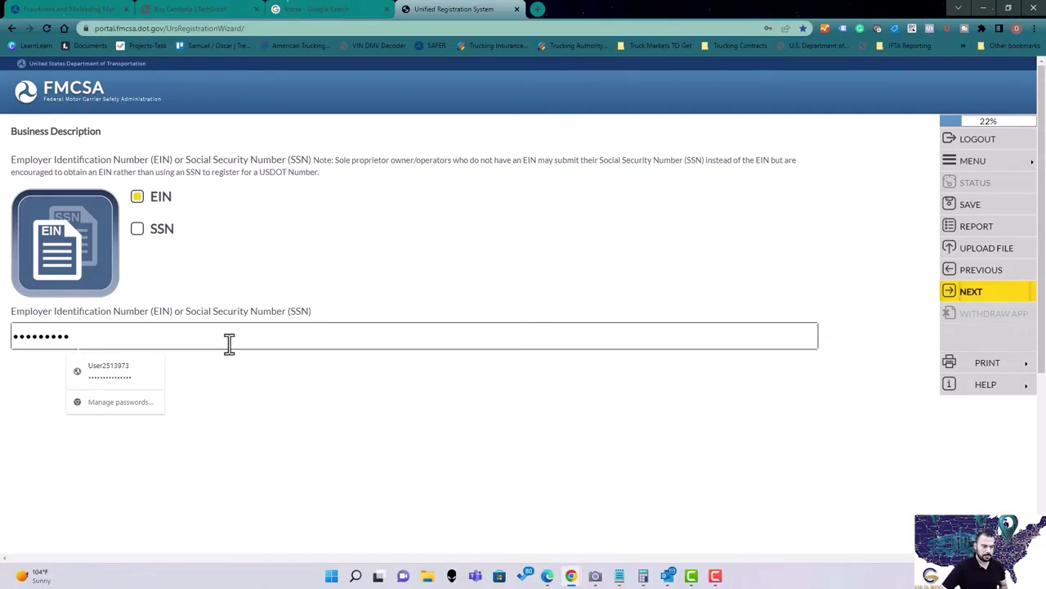
click(380, 238)
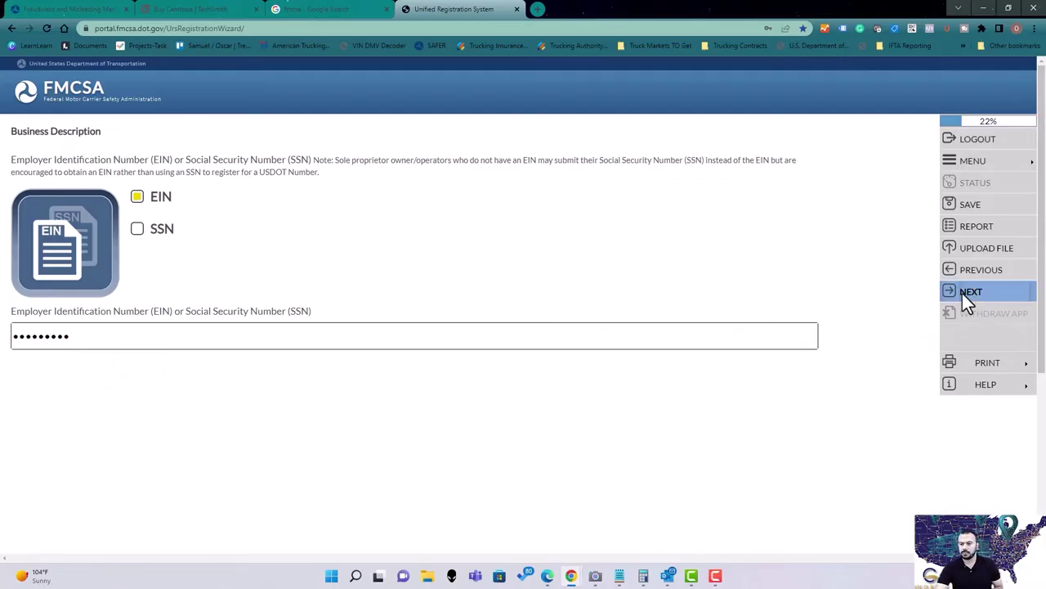
double_click(193, 336)
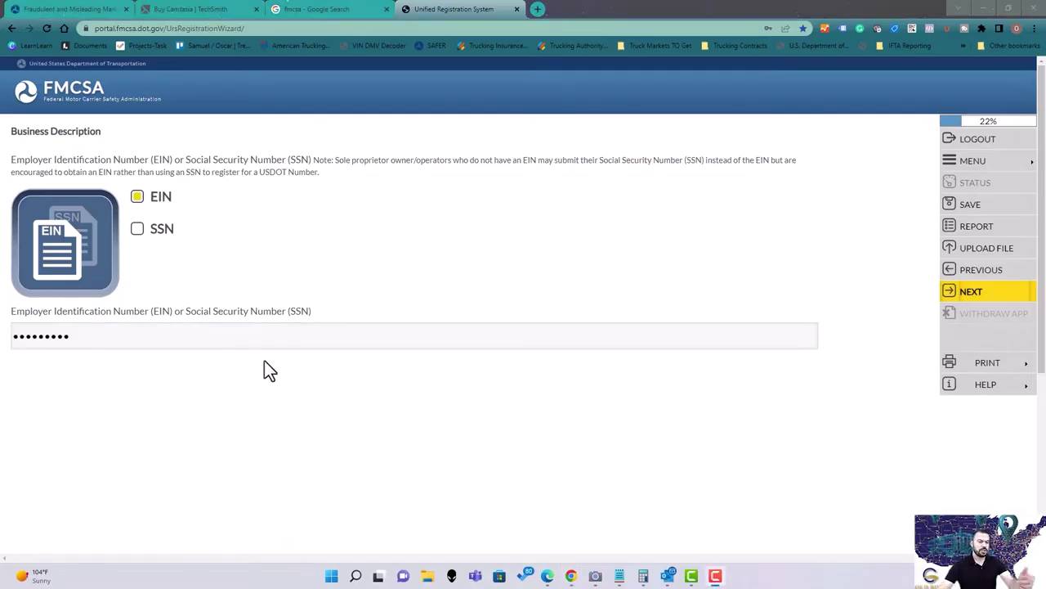
click(974, 295)
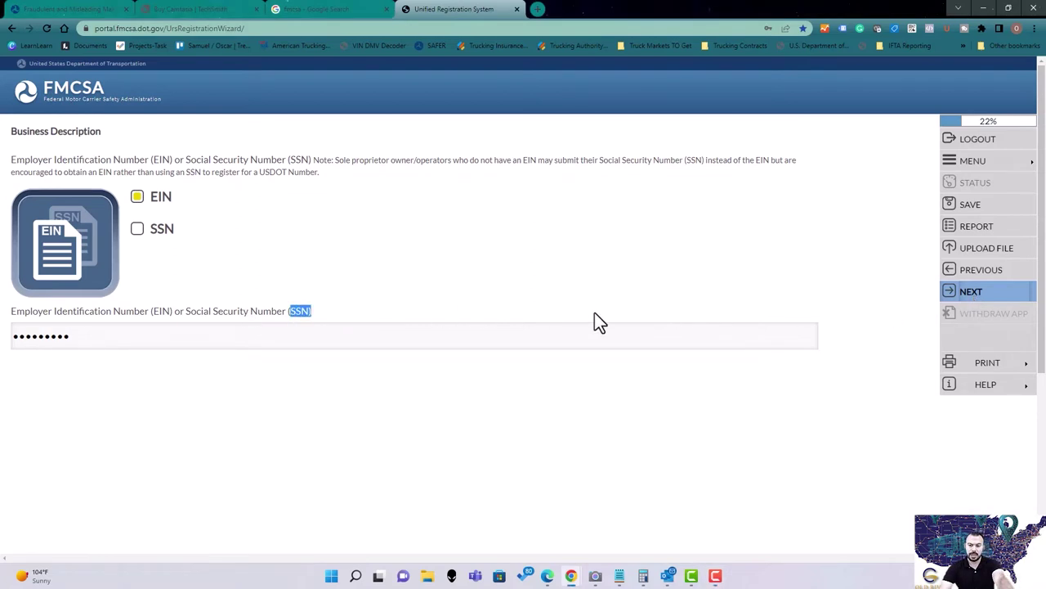
click(883, 310)
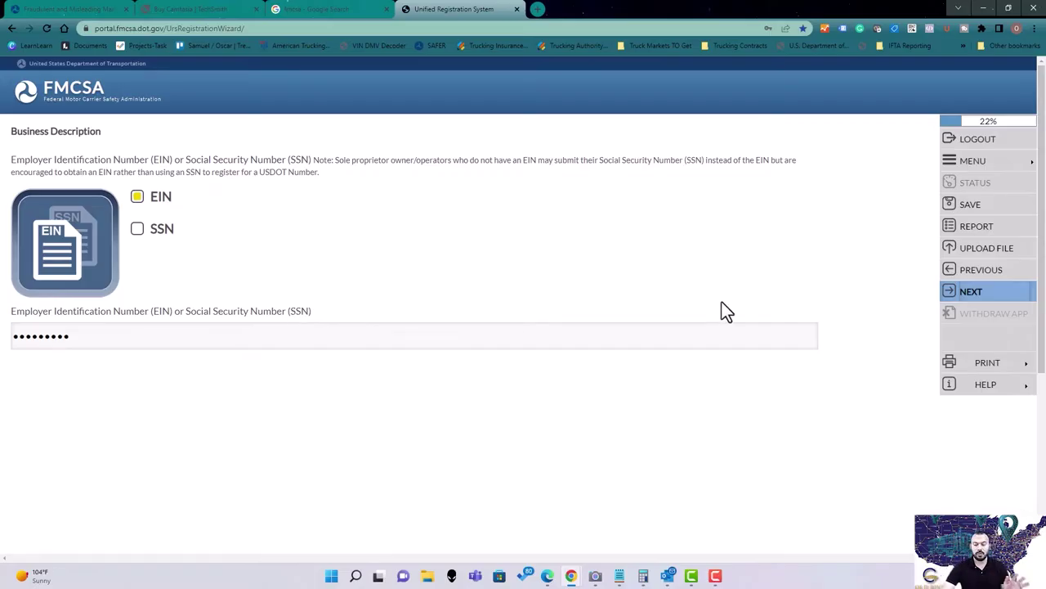
click(965, 291)
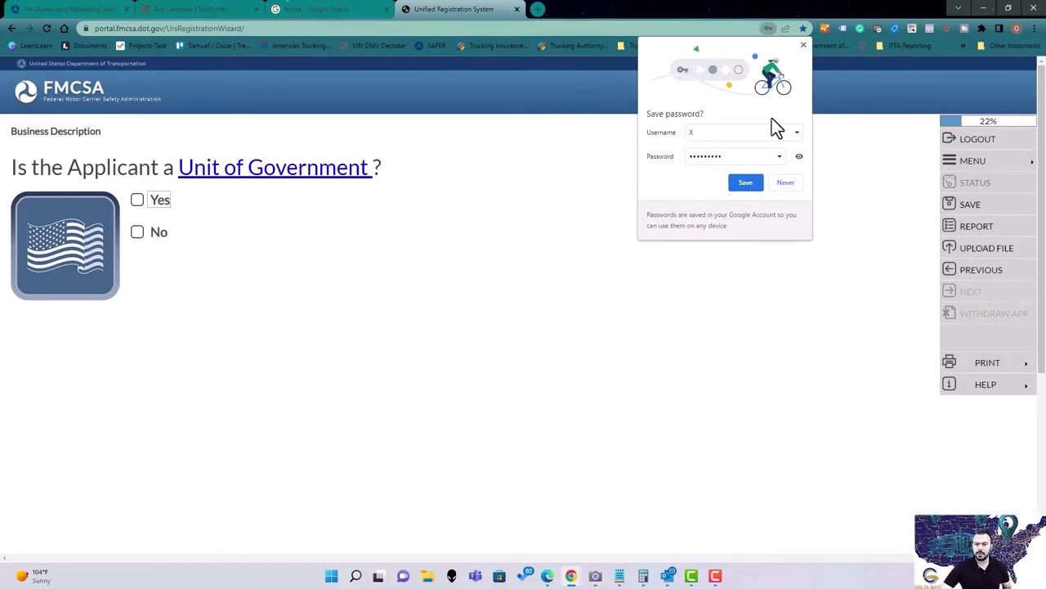
Dismiss the browser's save-login prompt and answer No to Unit of Government.
click(803, 45)
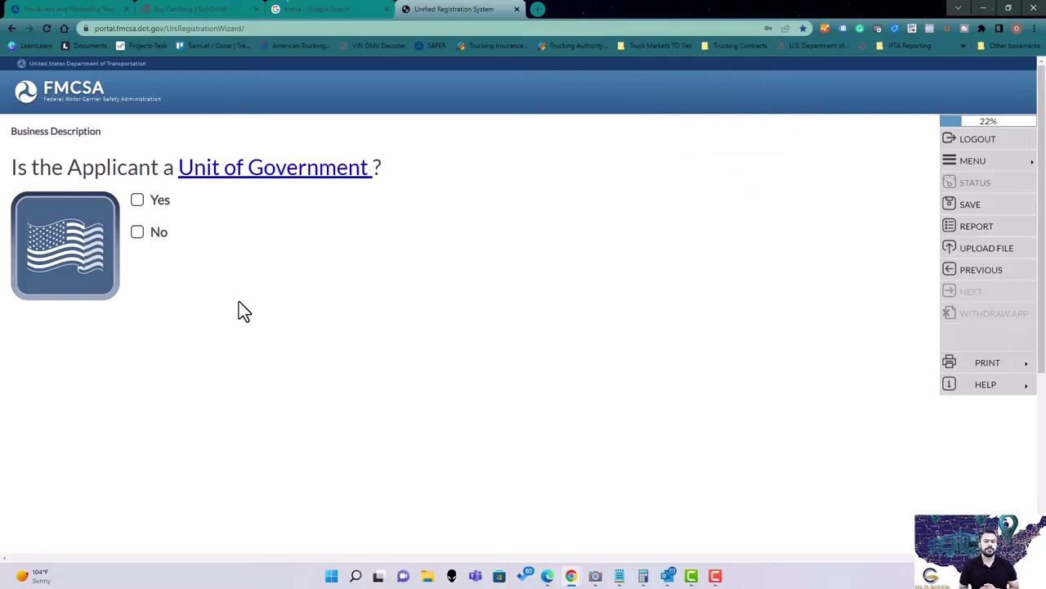
click(137, 232)
click(958, 294)
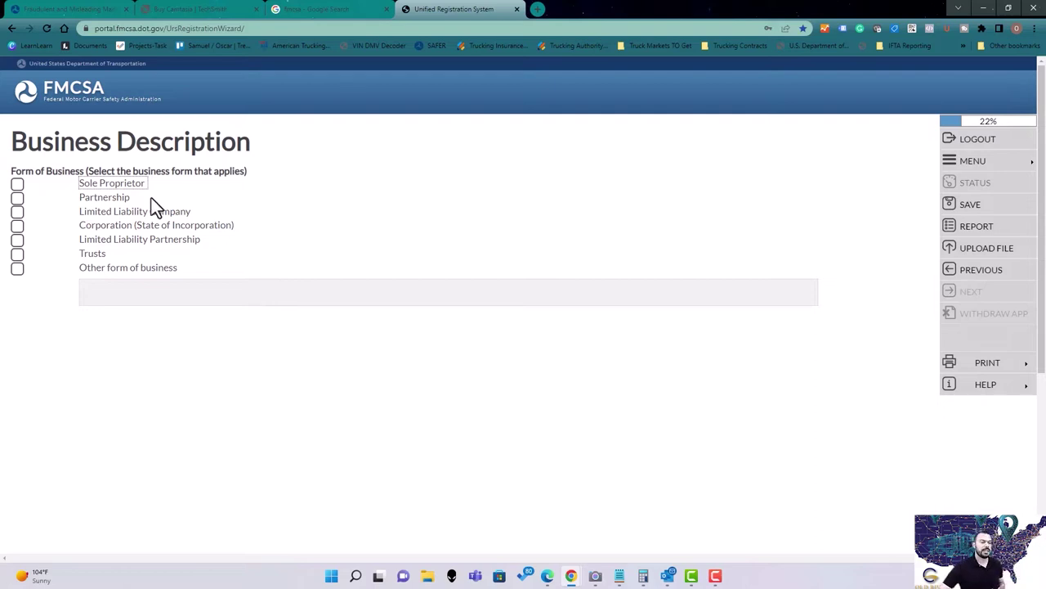
Review the Form of Business options, from Sole Proprietor through Trusts.
drag(98, 185, 71, 185)
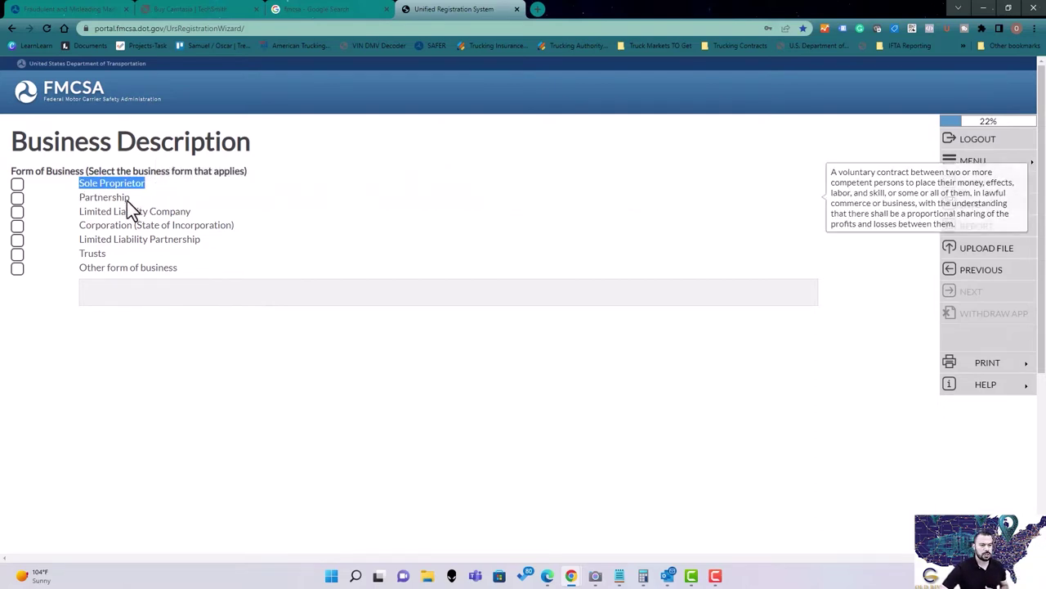
drag(129, 200, 70, 202)
drag(193, 212, 74, 216)
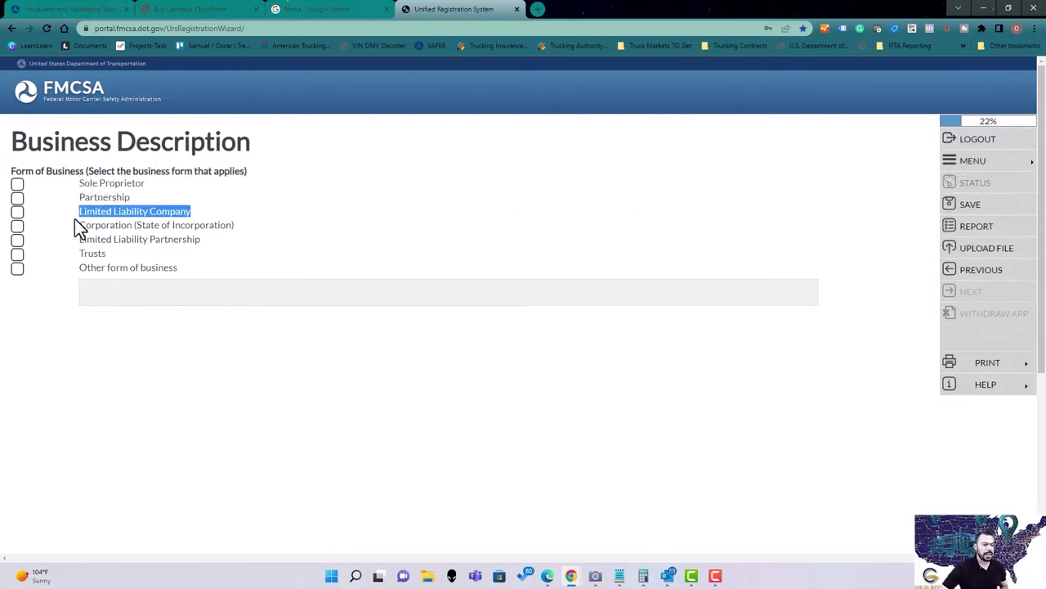
drag(233, 227, 78, 235)
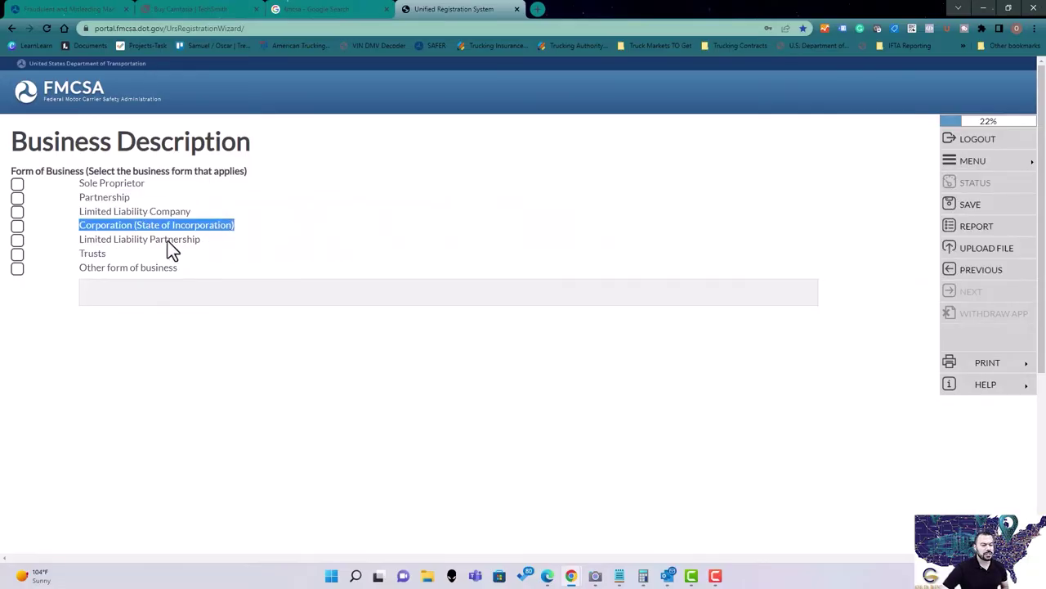
drag(200, 239, 75, 239)
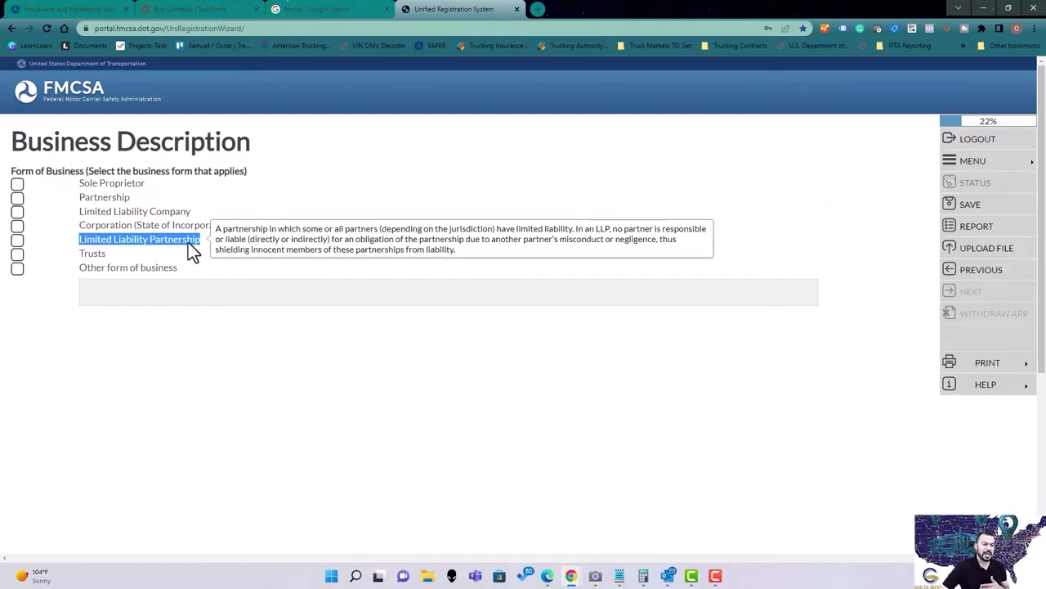
drag(142, 254, 65, 254)
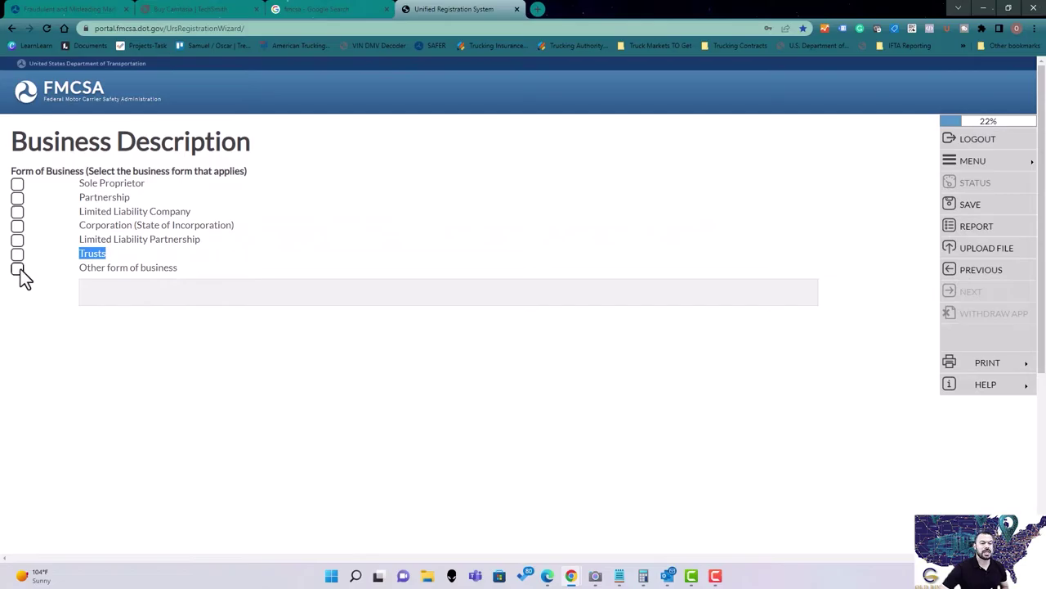
Mark the business as a Limited Liability Company formed in NEVADA and save.
click(17, 212)
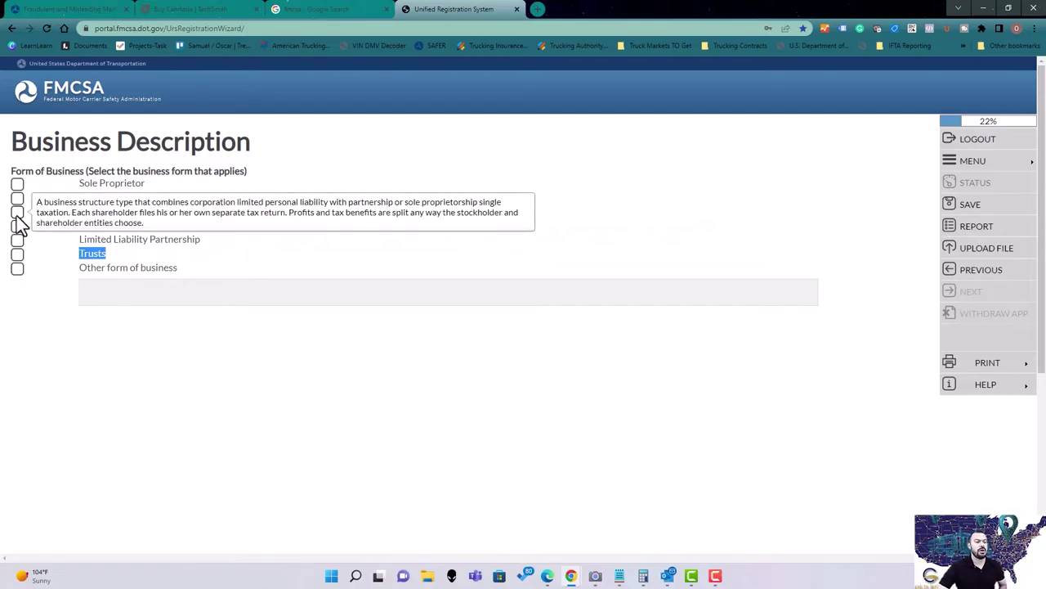
click(221, 237)
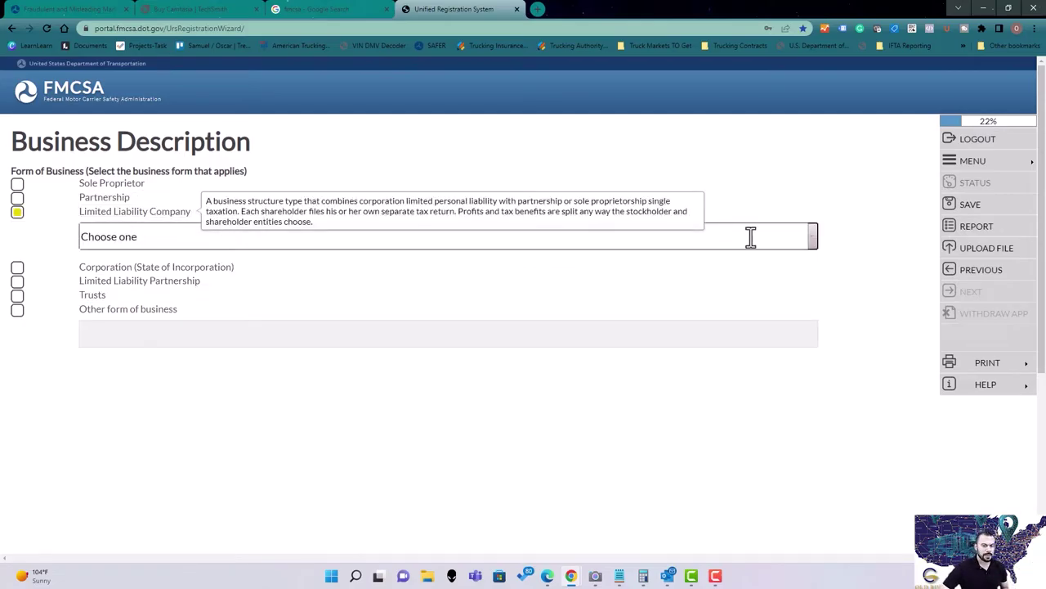
click(814, 241)
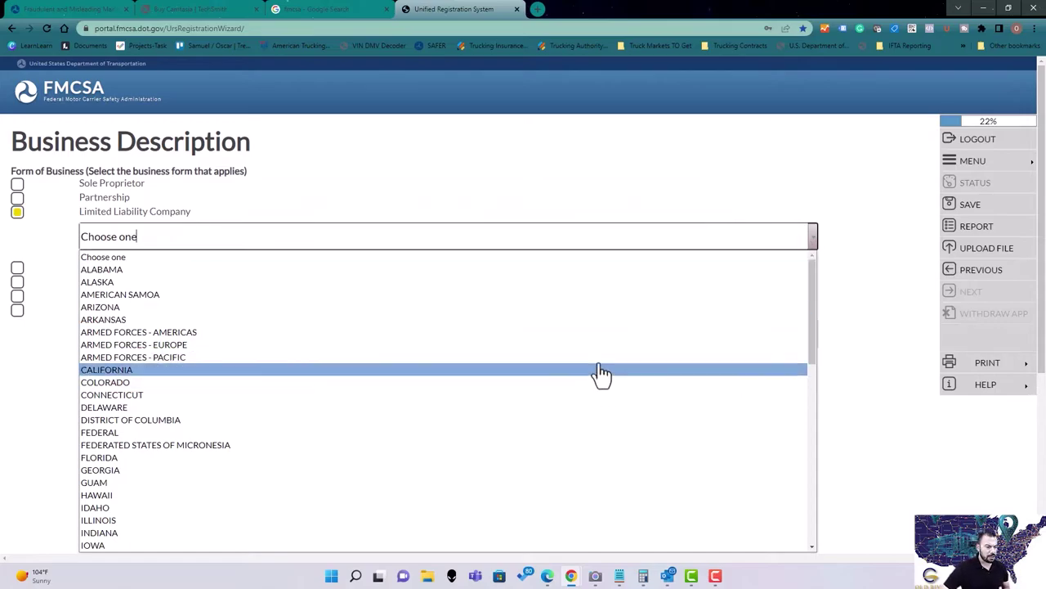
drag(809, 297, 809, 415)
click(358, 380)
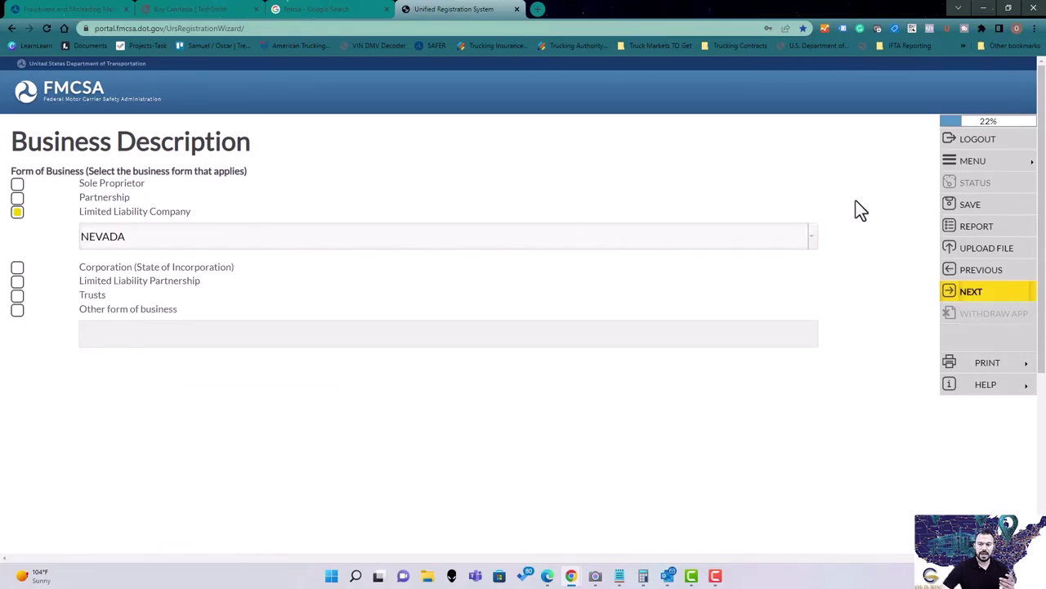
click(973, 292)
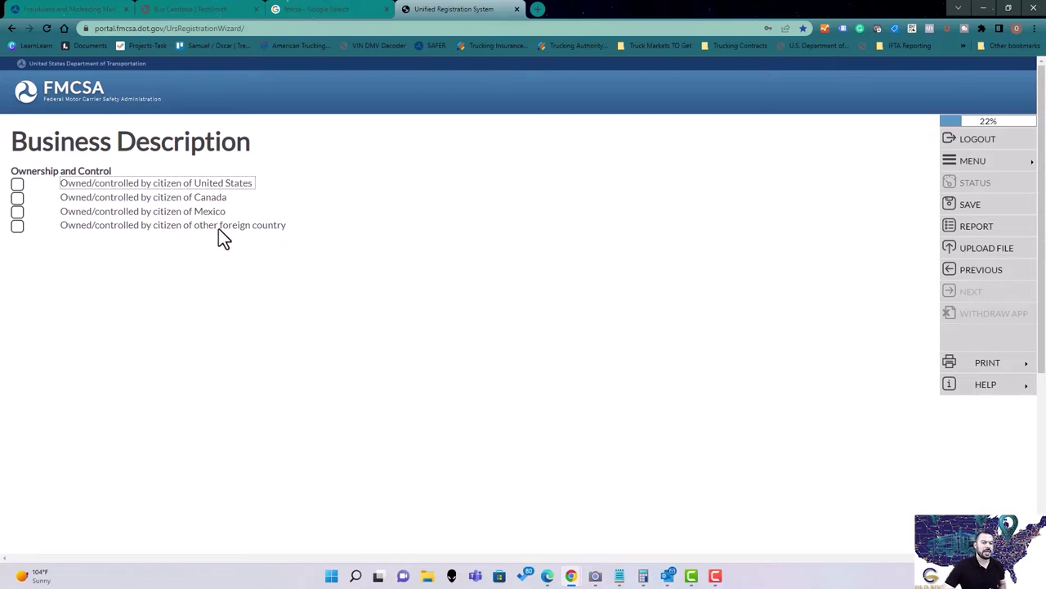
Check 'Owned/controlled by citizen of United States' and save the ownership answer.
click(18, 184)
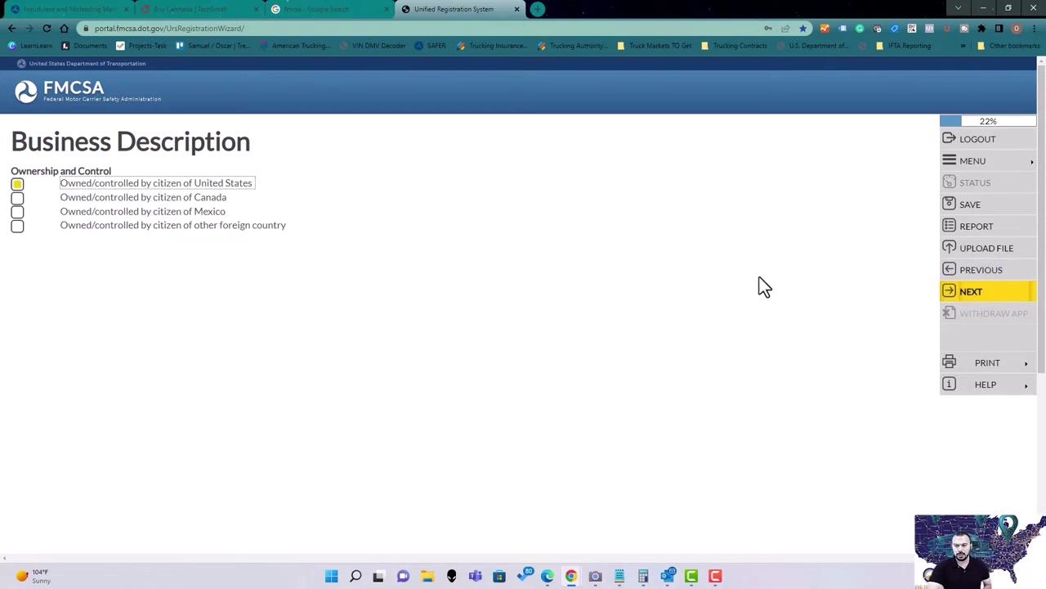
click(1025, 294)
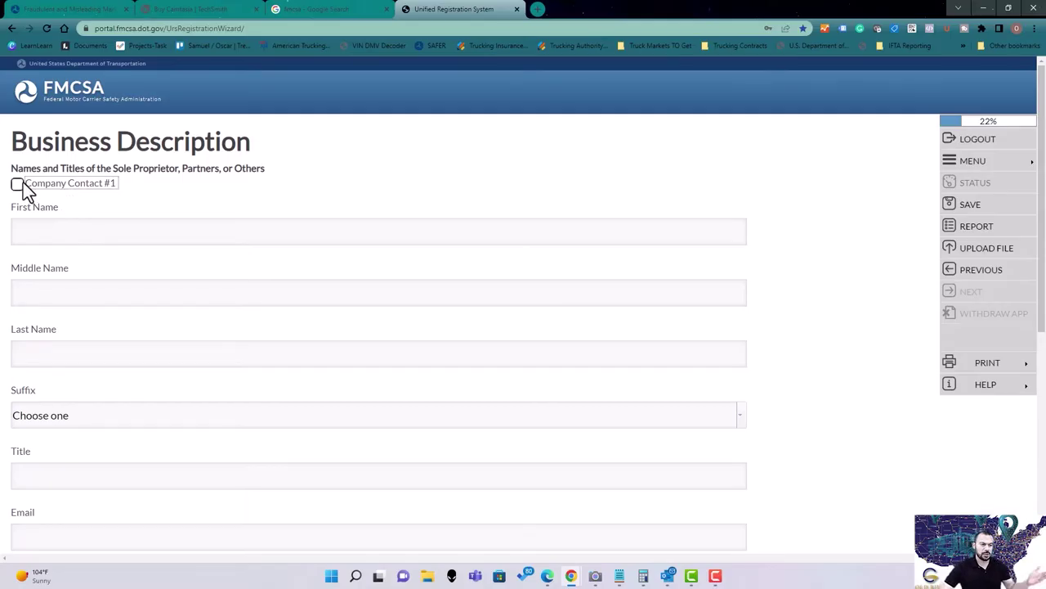
Start Company Contact #1 with the contact's first name, middle initial and last name.
click(20, 184)
click(119, 223)
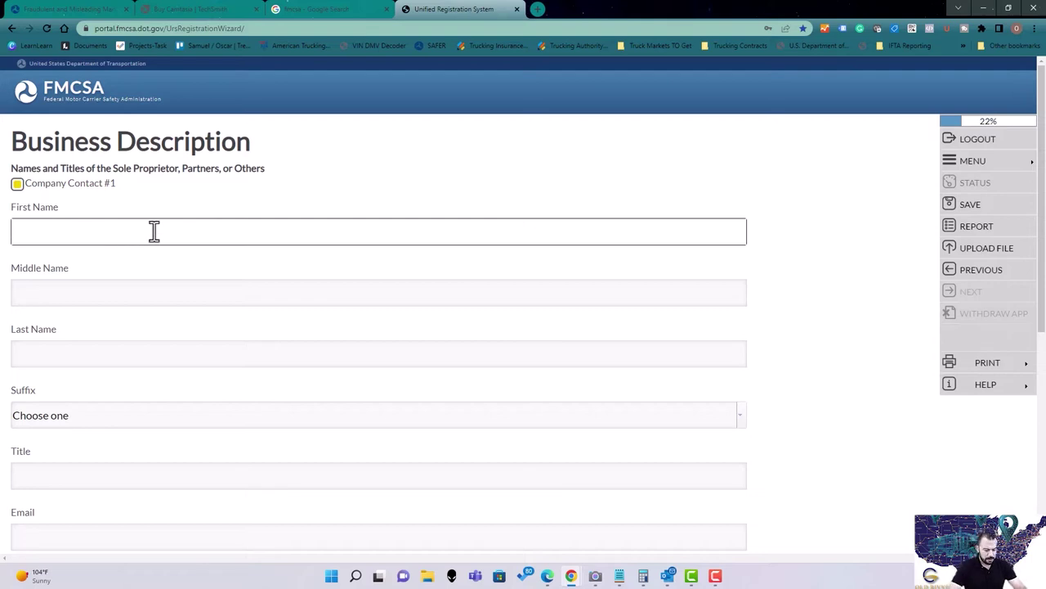
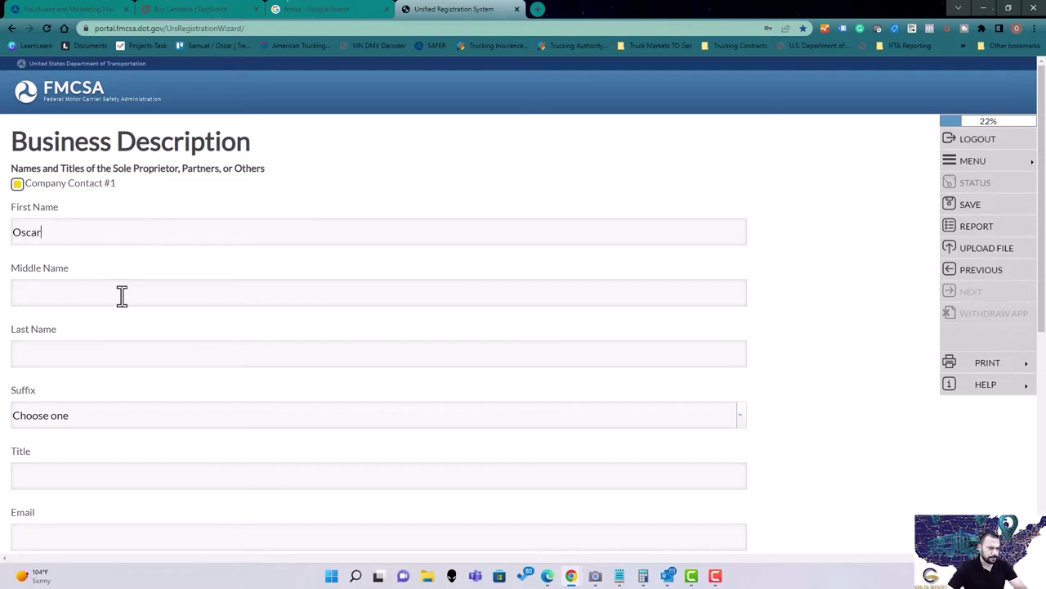
click(122, 296)
key(Tab)
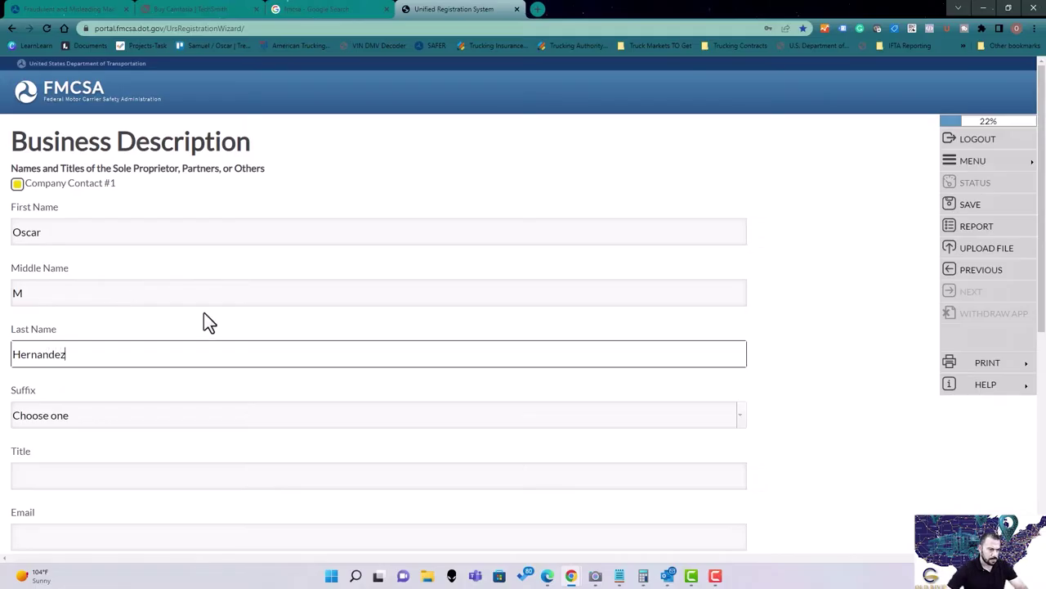
Set the contact's job title to 'Owner' and fill in their e-mail address.
scroll(110, 292, down, 1)
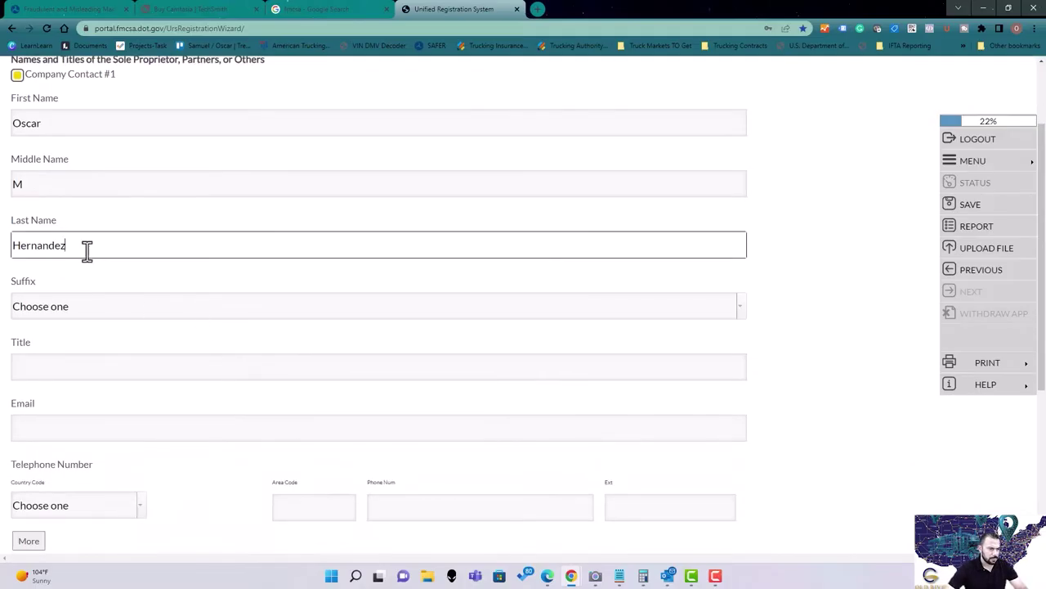
click(87, 372)
text(Owner)
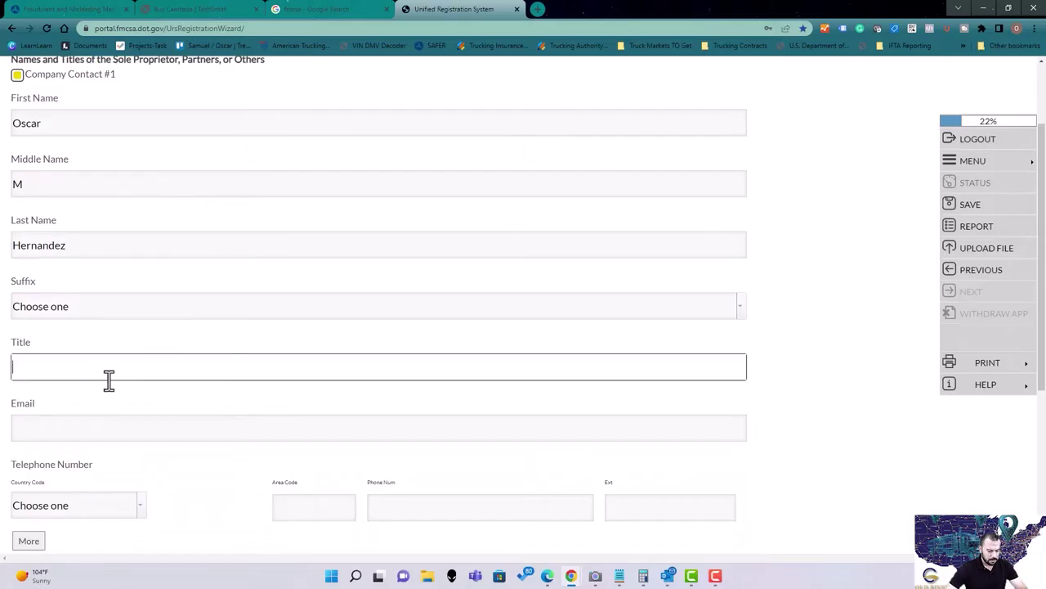
click(110, 430)
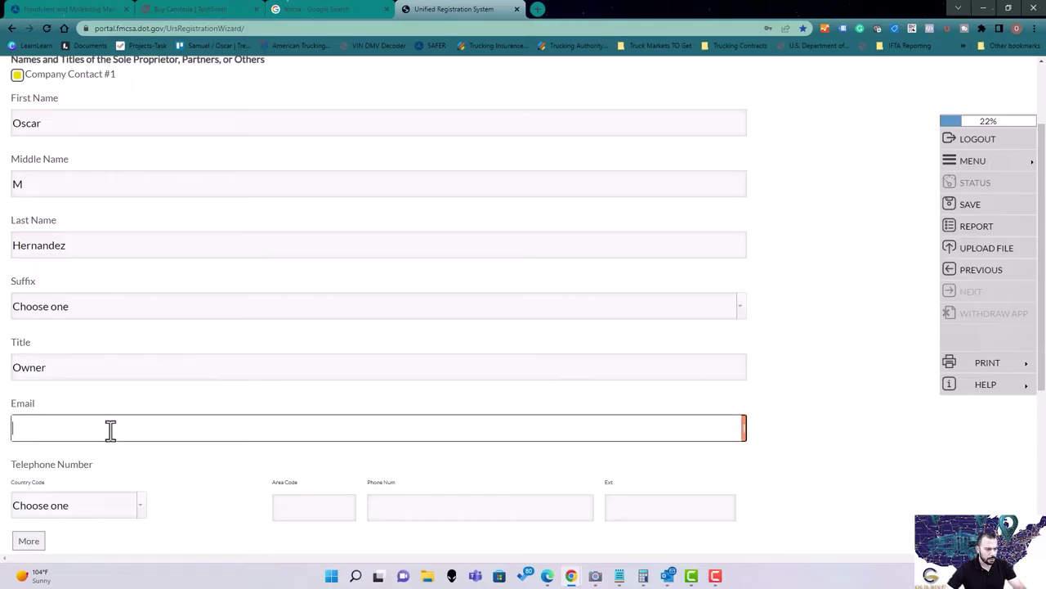
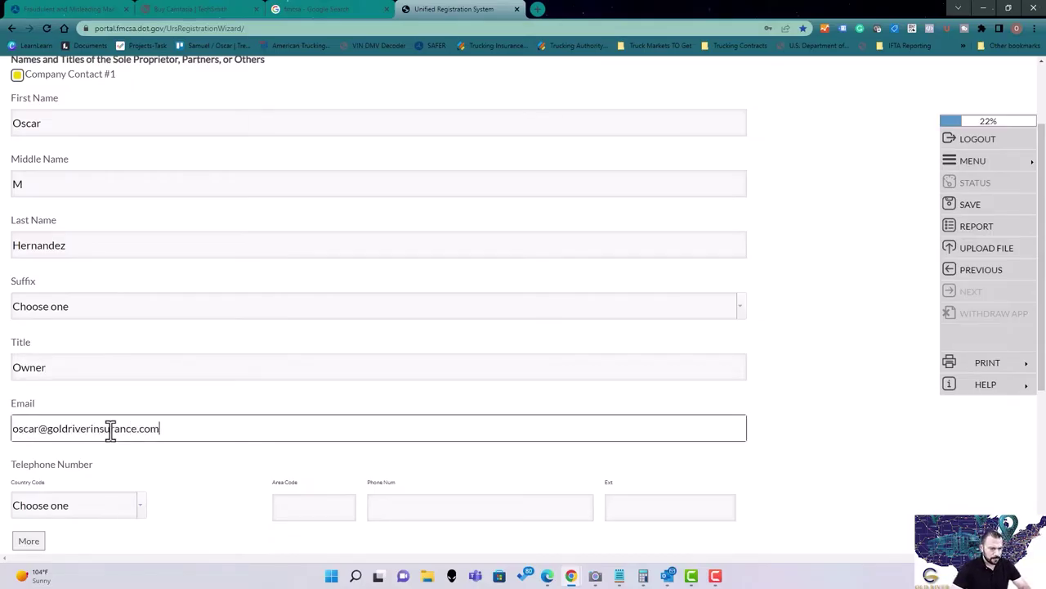
Choose United States as the phone country code and enter the contact's phone number.
scroll(215, 353, down, 2)
click(141, 347)
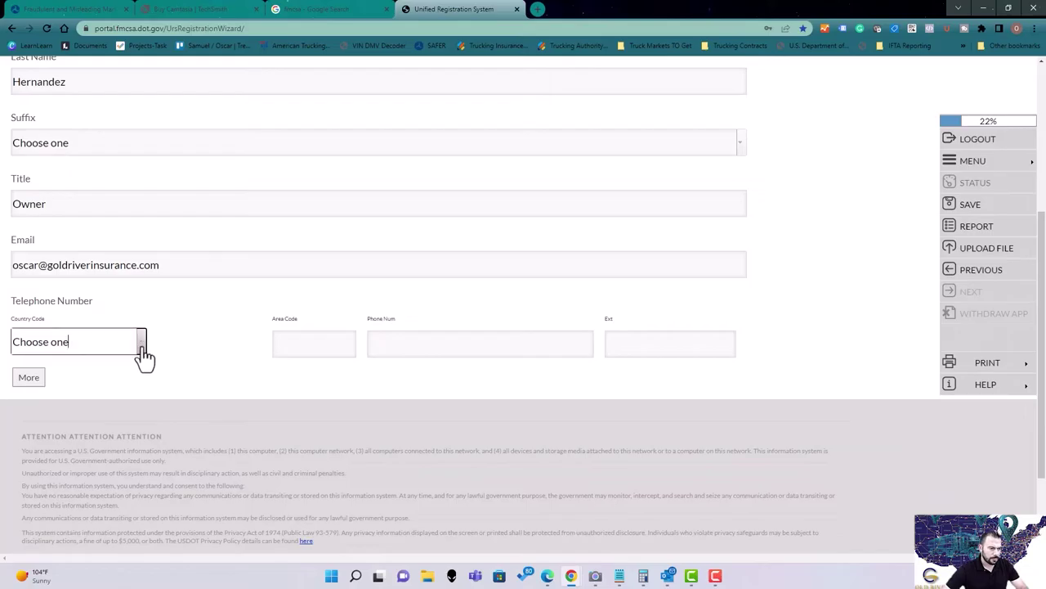
click(140, 347)
click(57, 78)
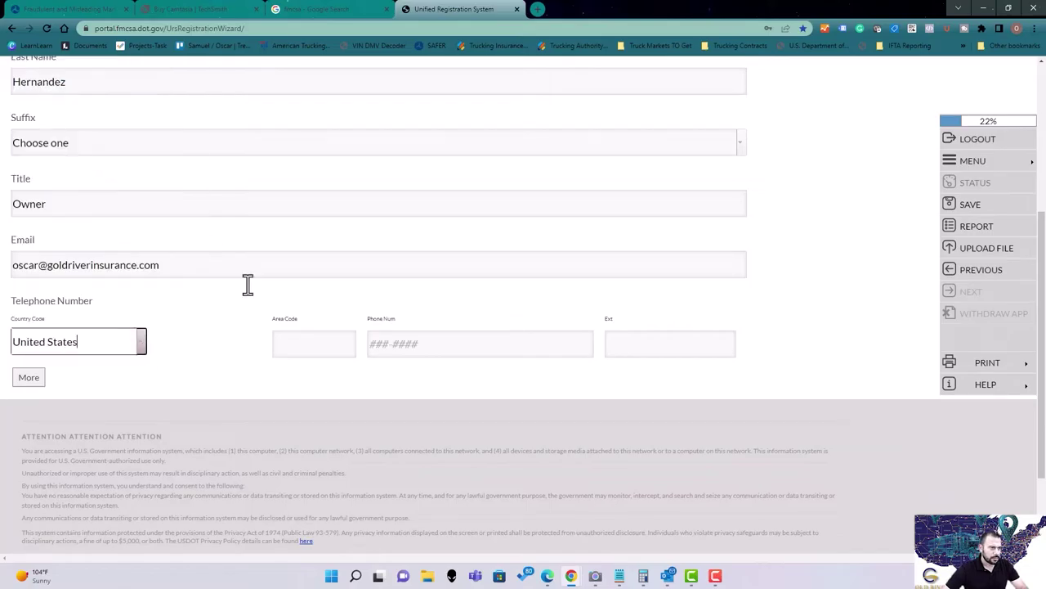
click(292, 355)
key(Tab)
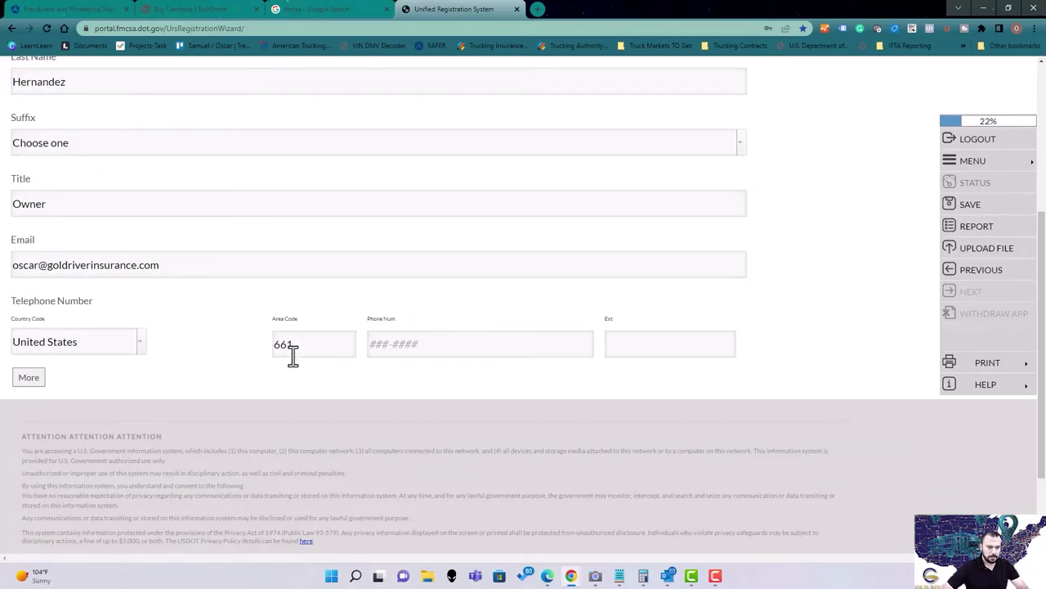
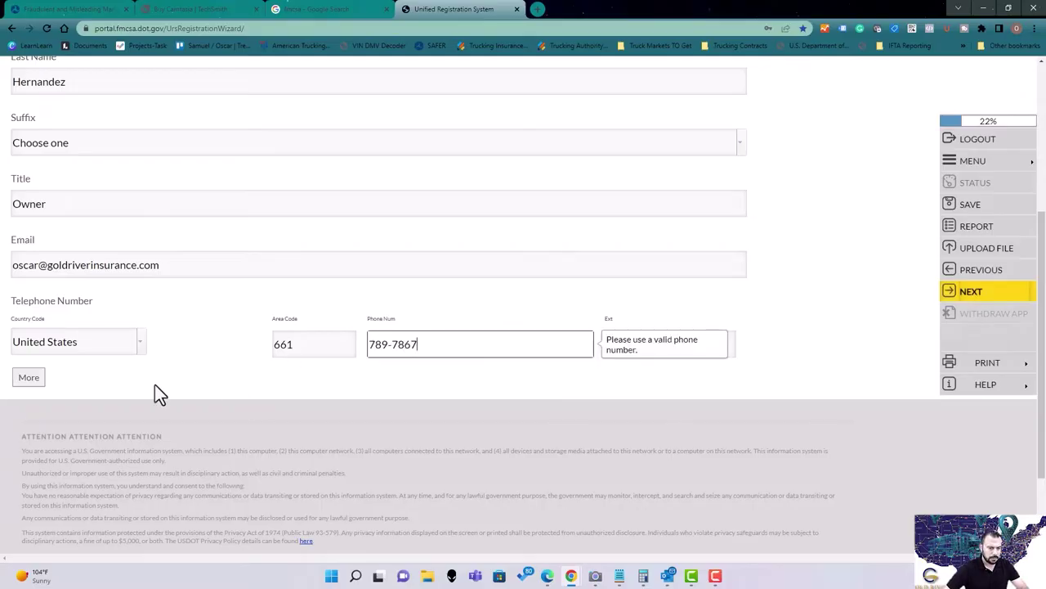
Add second and third company contact sections, then delete both again.
click(29, 378)
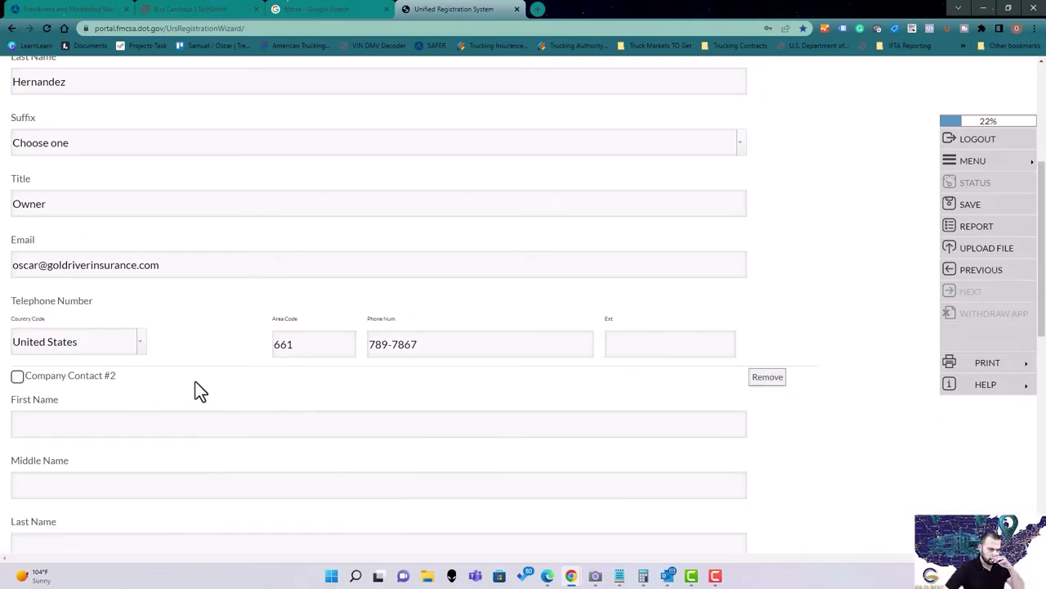
scroll(163, 368, down, 2)
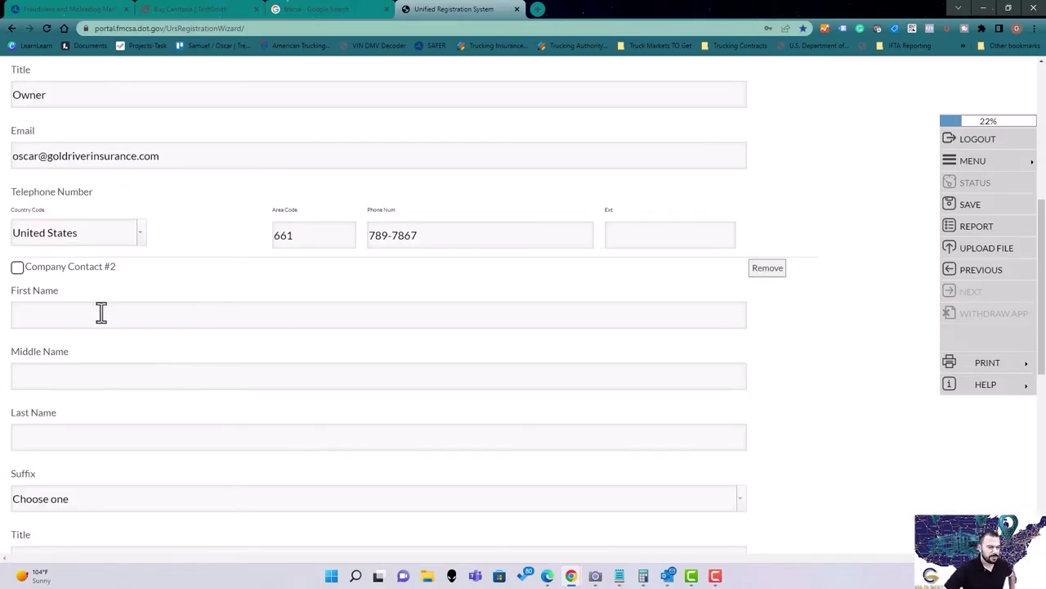
click(17, 268)
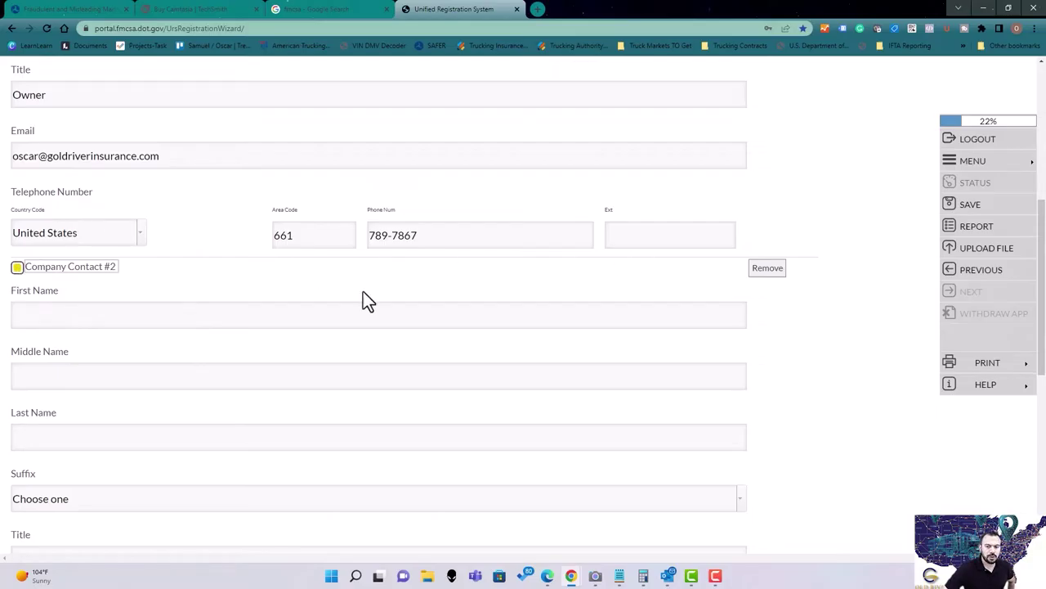
scroll(92, 301, down, 8)
click(35, 300)
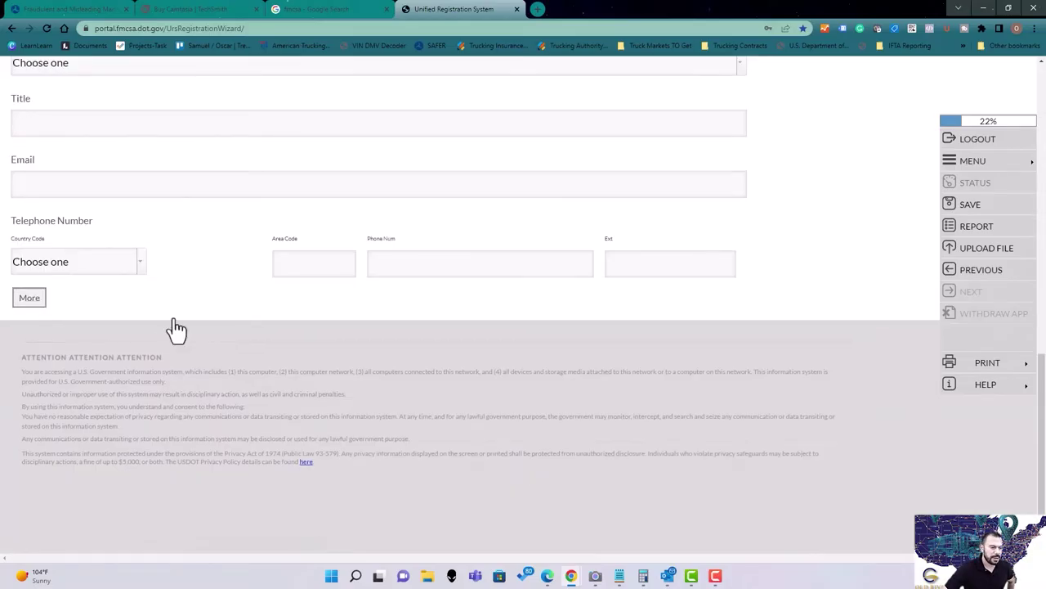
scroll(764, 304, up, 1)
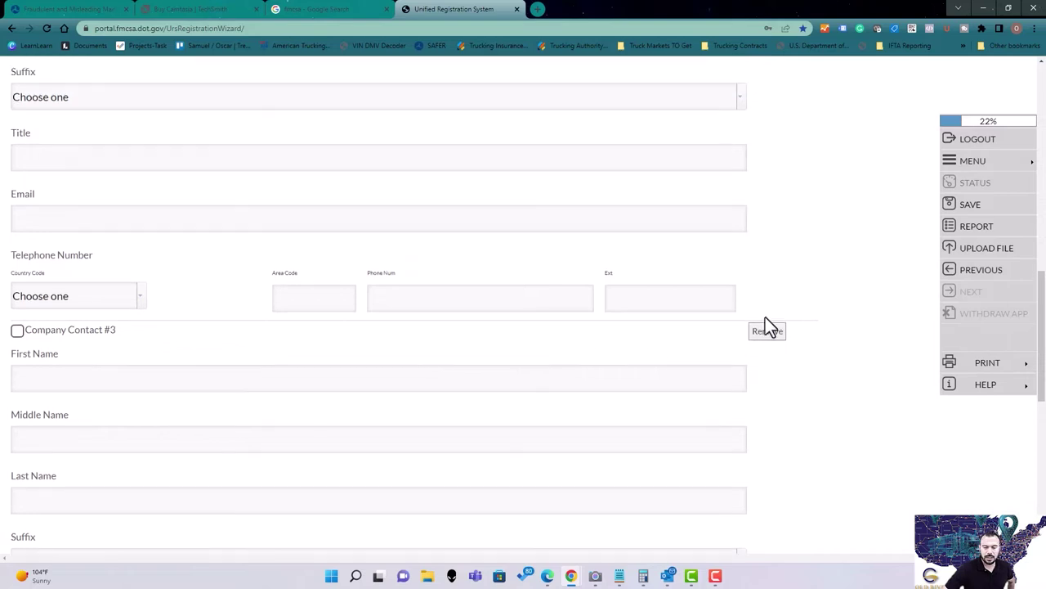
click(768, 353)
scroll(775, 360, up, 3)
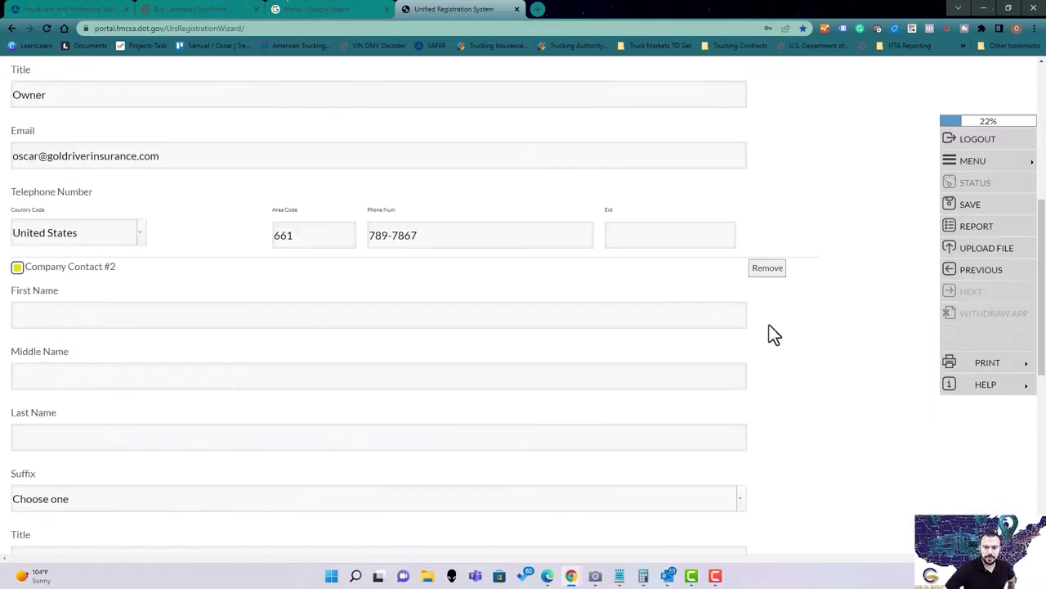
click(769, 273)
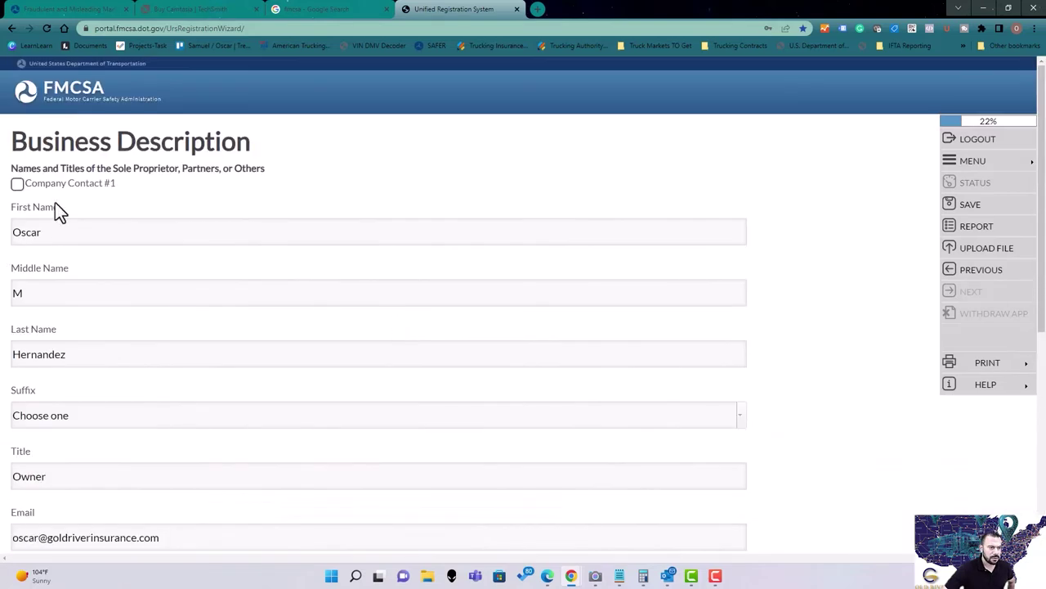
Add another contact section, remove the empty Company Contact #3, and save with only Contact #1.
scroll(234, 238, down, 3)
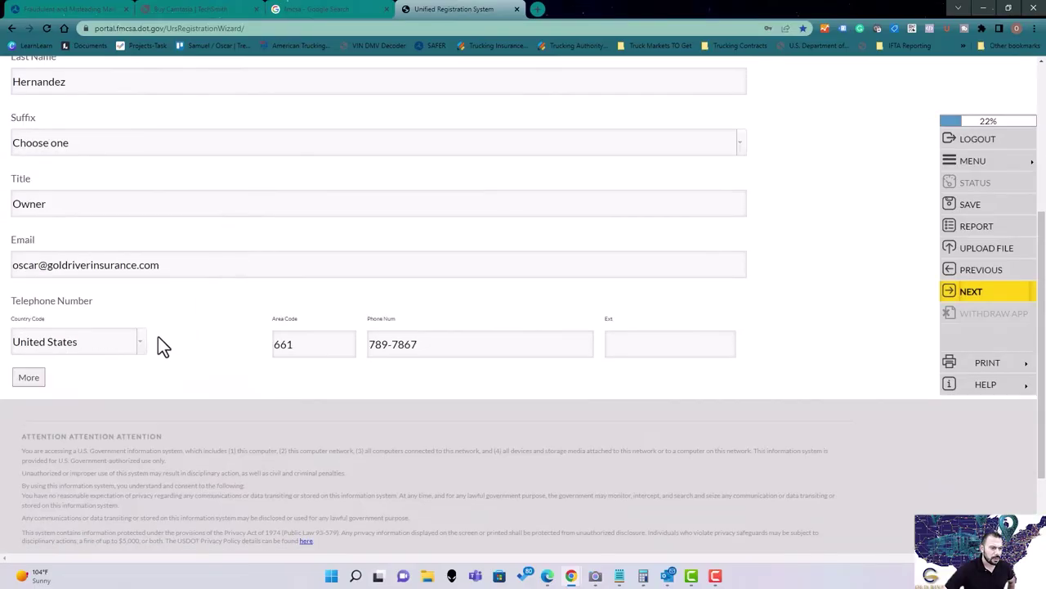
click(22, 380)
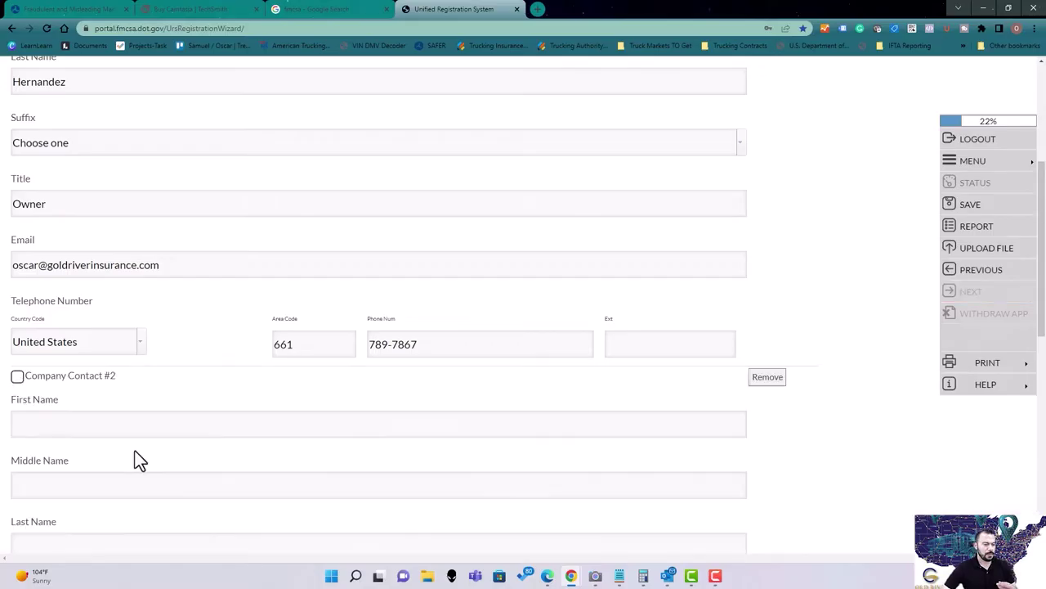
click(123, 424)
scroll(299, 423, down, 7)
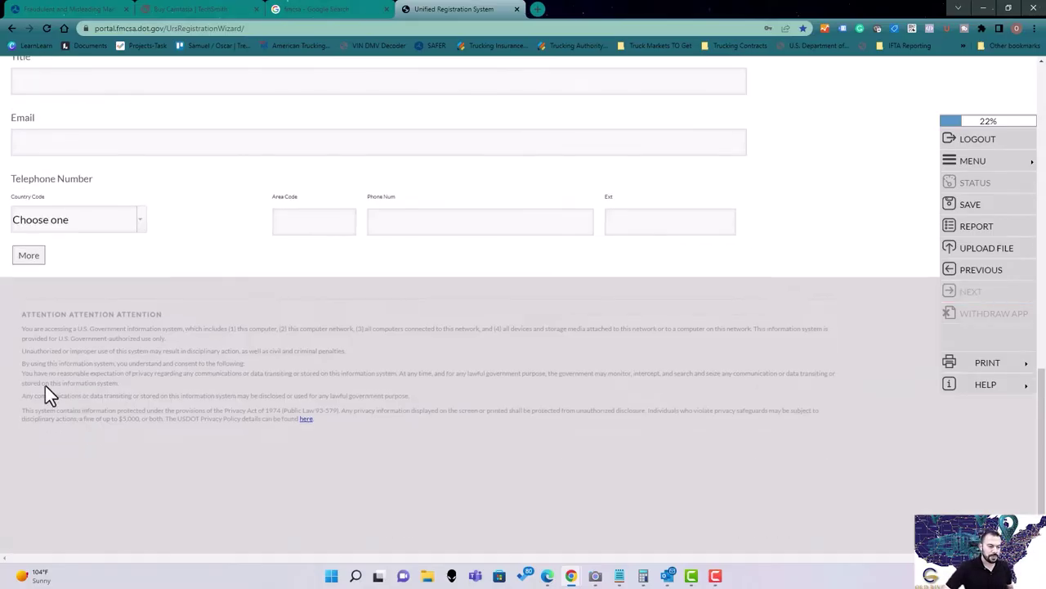
scroll(555, 257, up, 7)
click(768, 392)
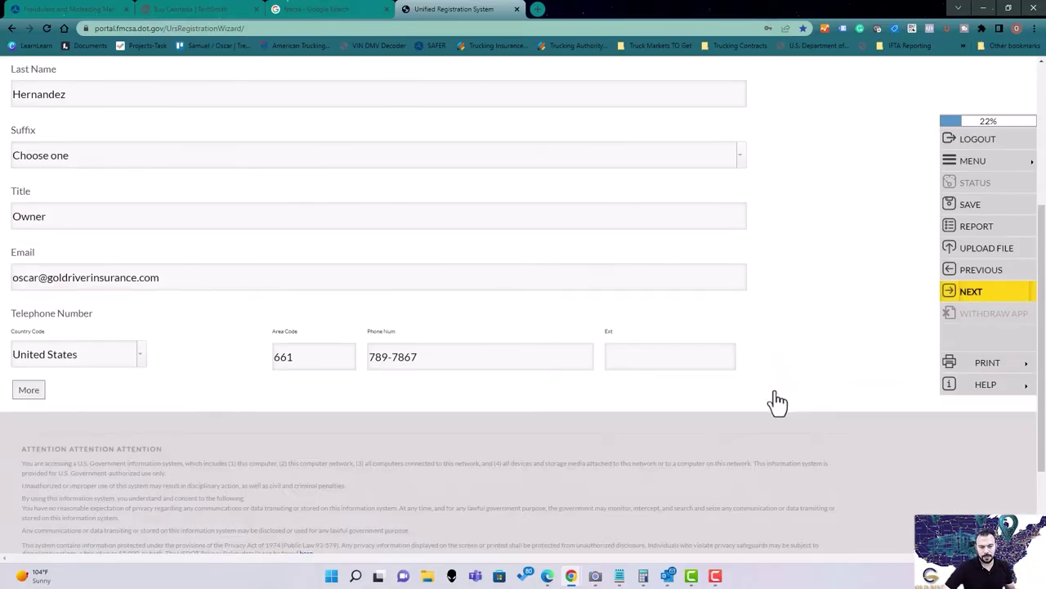
scroll(234, 378, up, 4)
scroll(285, 302, down, 3)
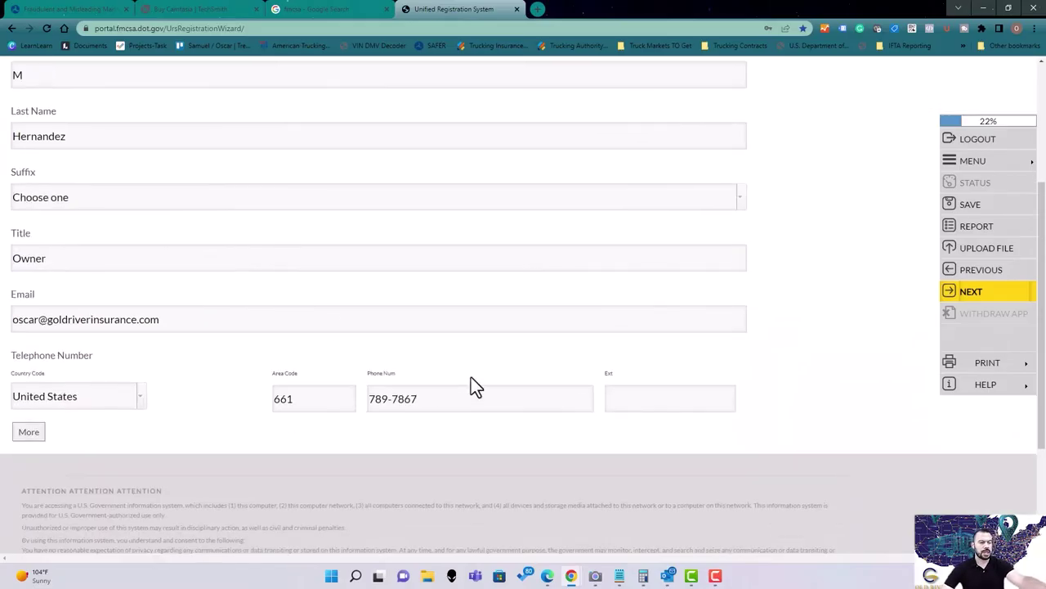
scroll(474, 385, up, 3)
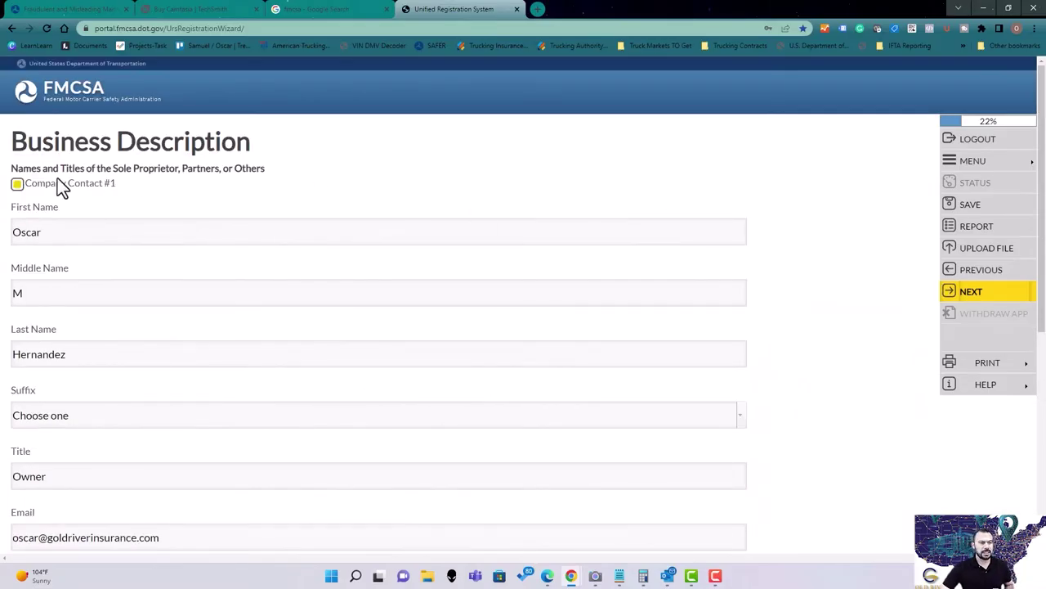
drag(18, 140, 281, 175)
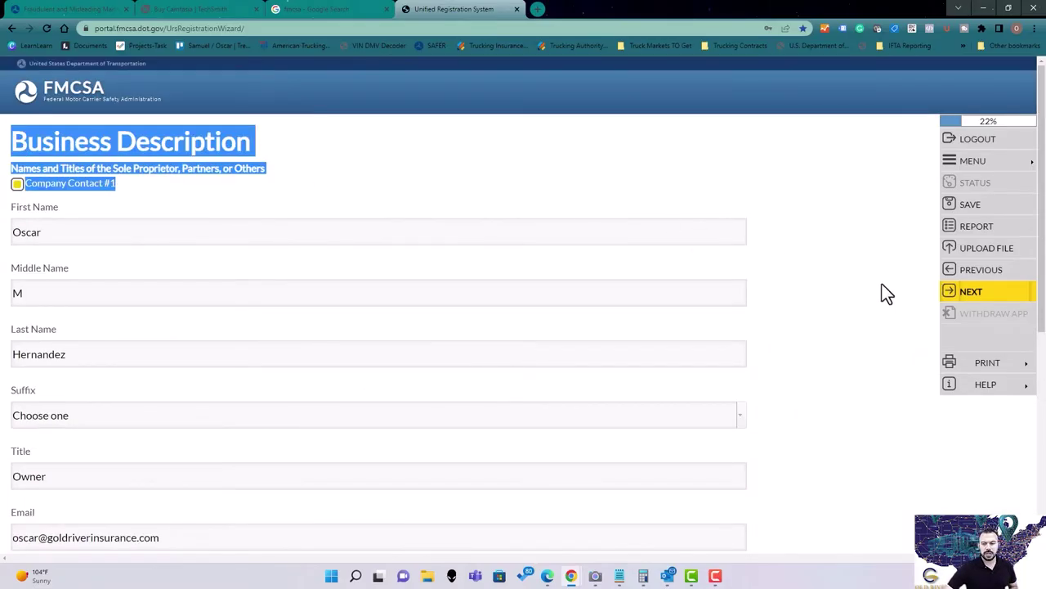
click(972, 292)
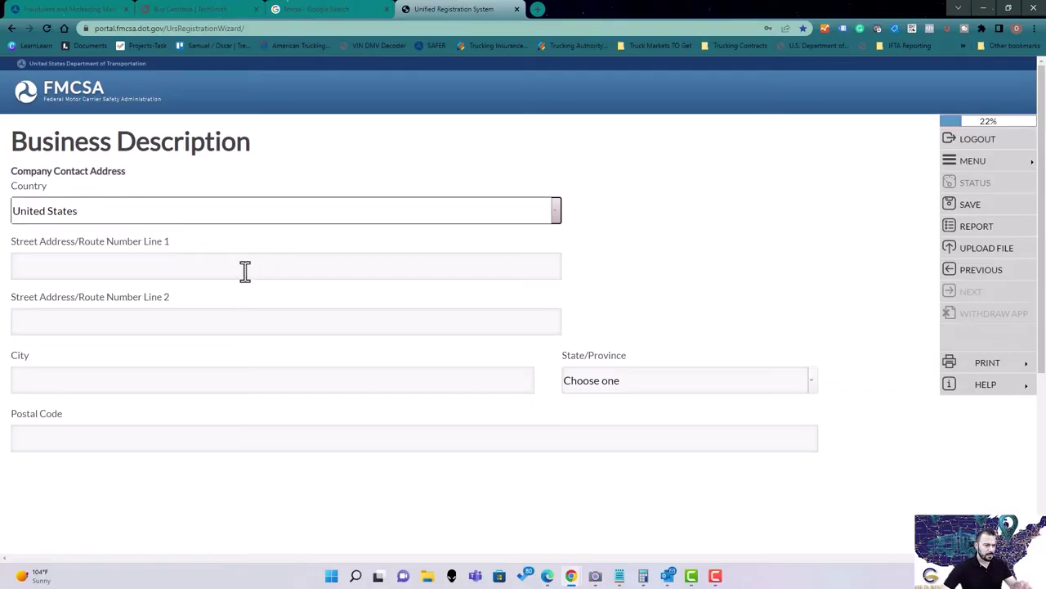
Fill in the street address, save the contact address, and accept the USPS validation notice.
click(245, 268)
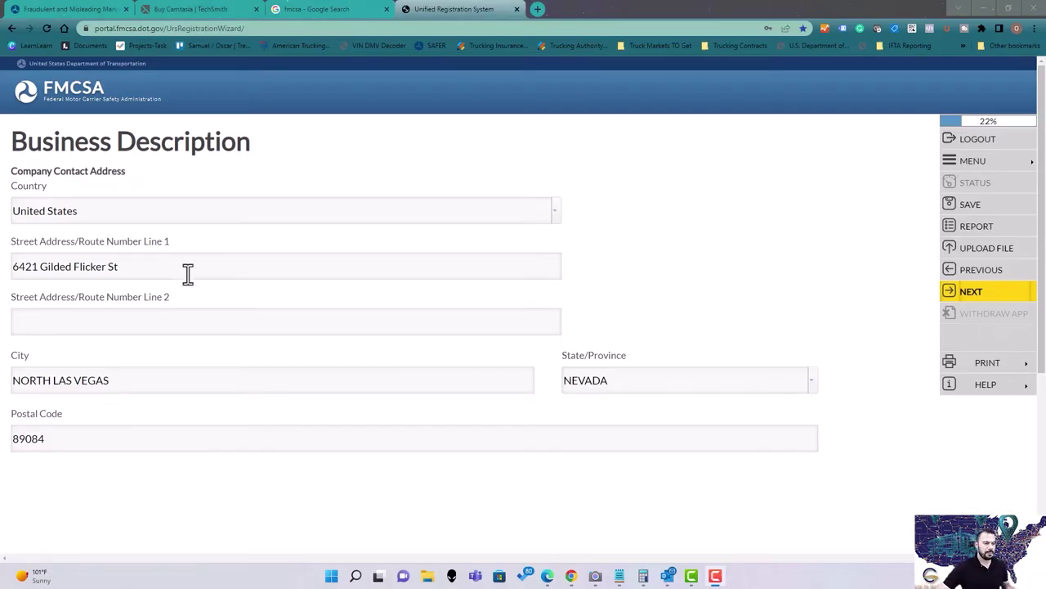
click(975, 295)
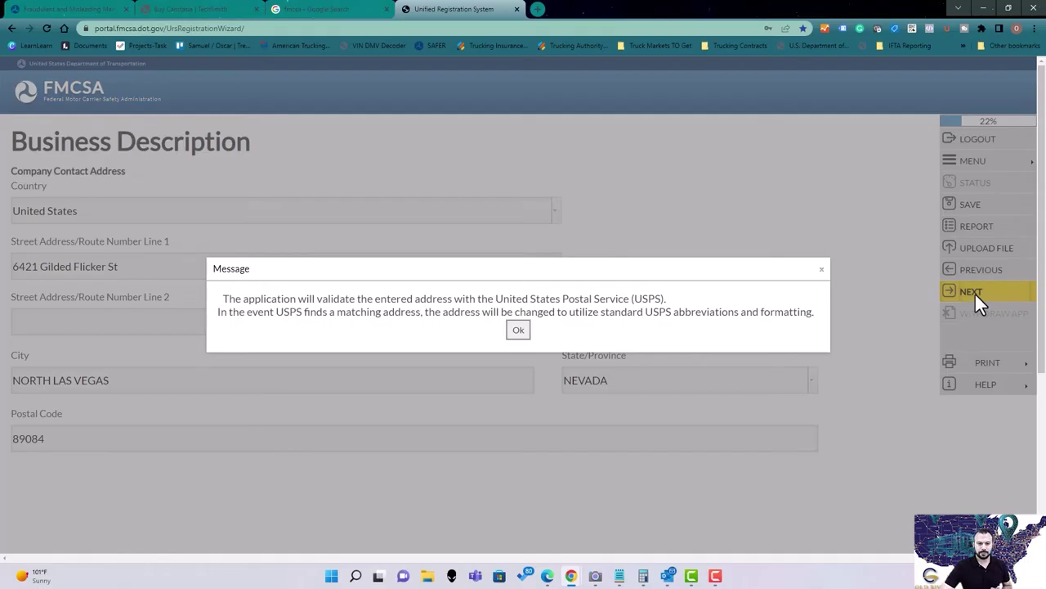
click(518, 327)
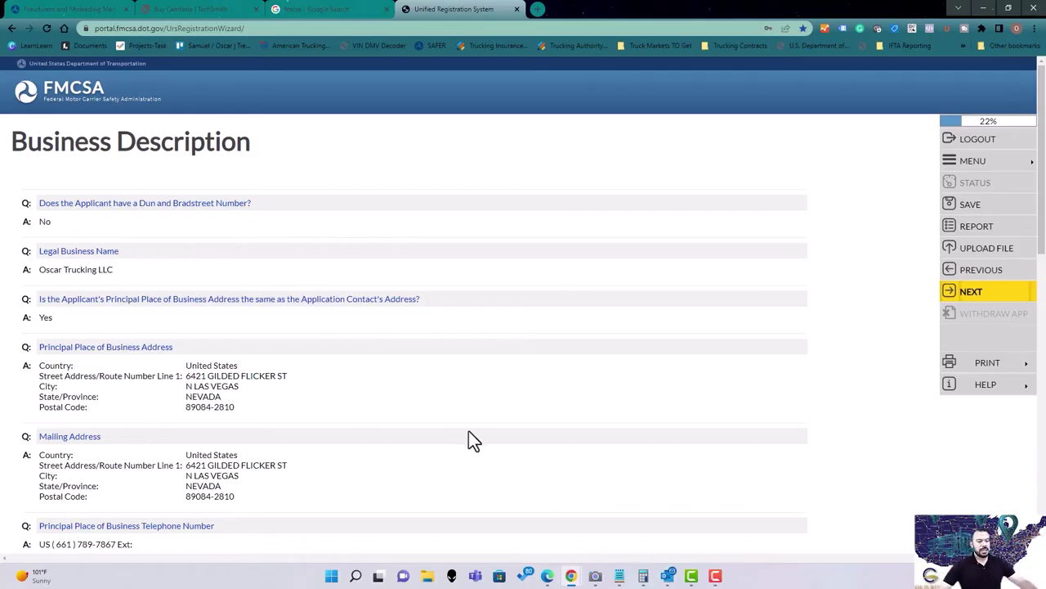
Review the Business Description summary from Dun and Bradstreet No to Company Contact Address, then continue.
scroll(447, 424, down, 10)
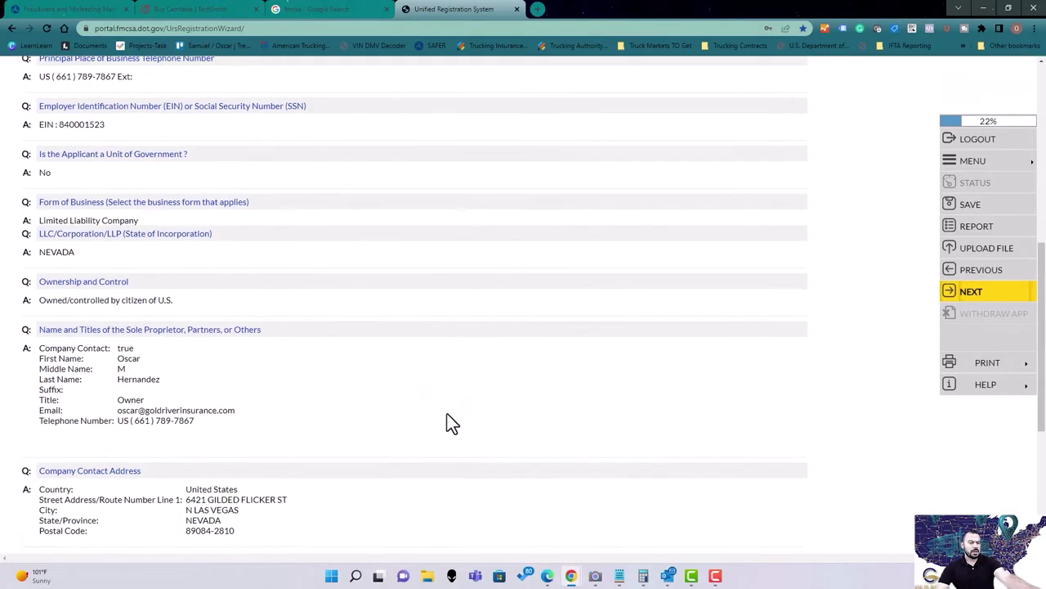
scroll(452, 422, up, 5)
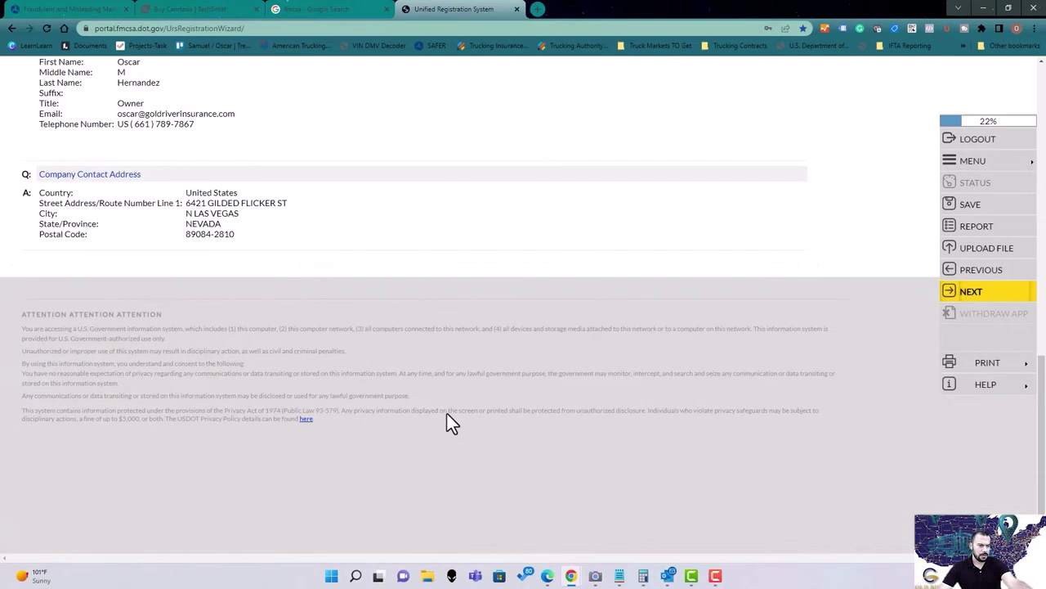
scroll(616, 412, up, 5)
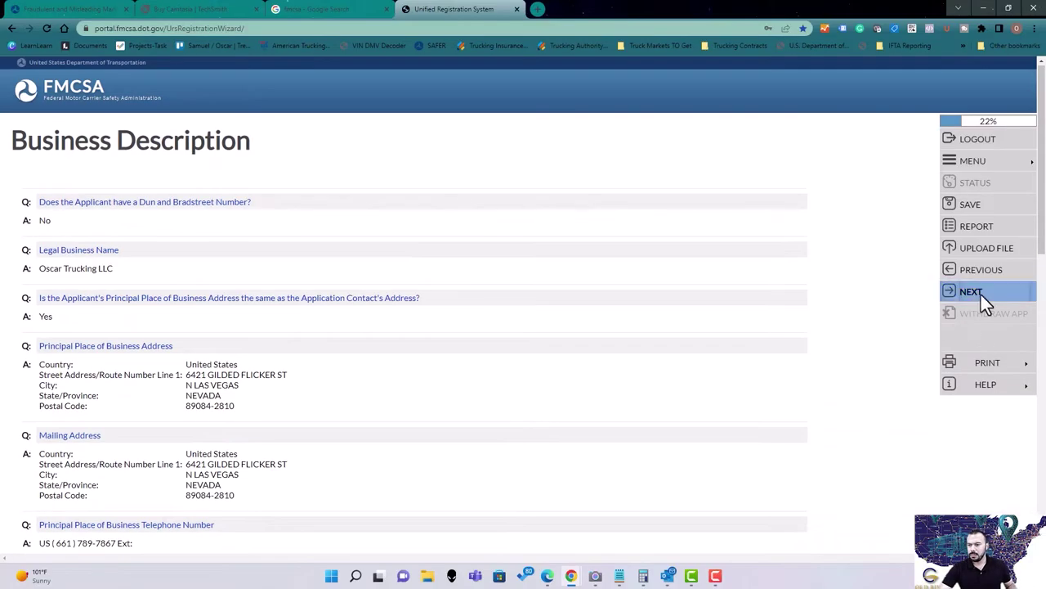
click(983, 293)
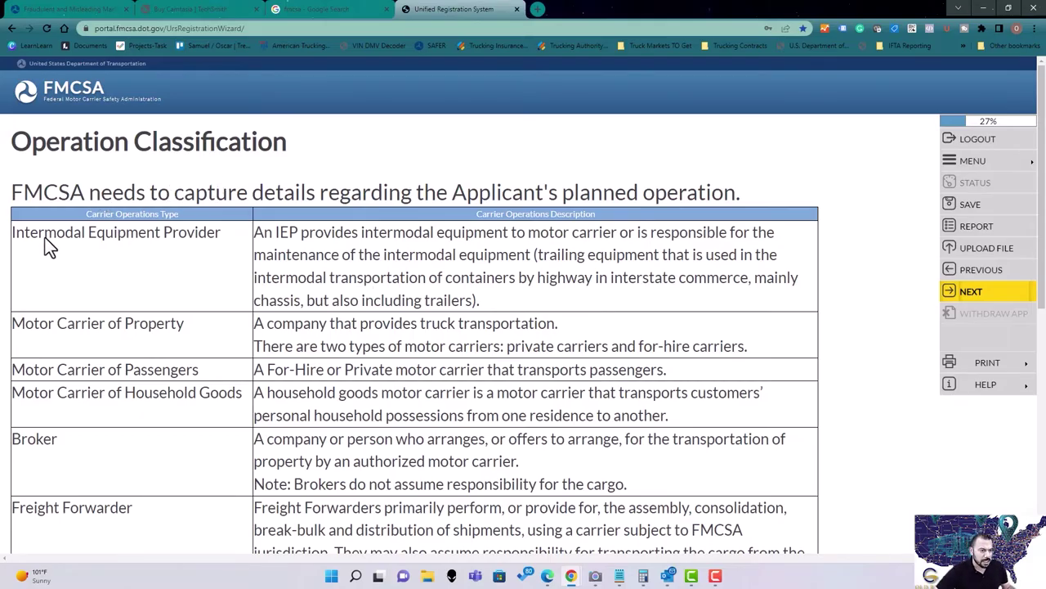
Study the Intermodal Equipment Provider (IEP) and Motor Carrier of Property operation types.
drag(44, 238, 196, 242)
drag(48, 323, 172, 326)
drag(93, 368, 200, 372)
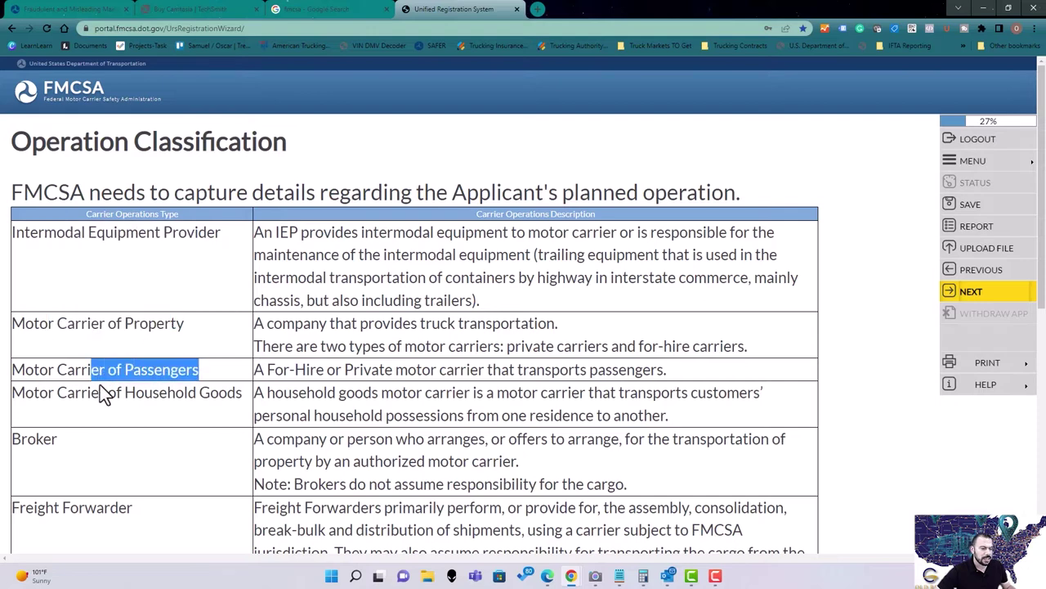
drag(100, 386, 232, 396)
scroll(245, 397, down, 1)
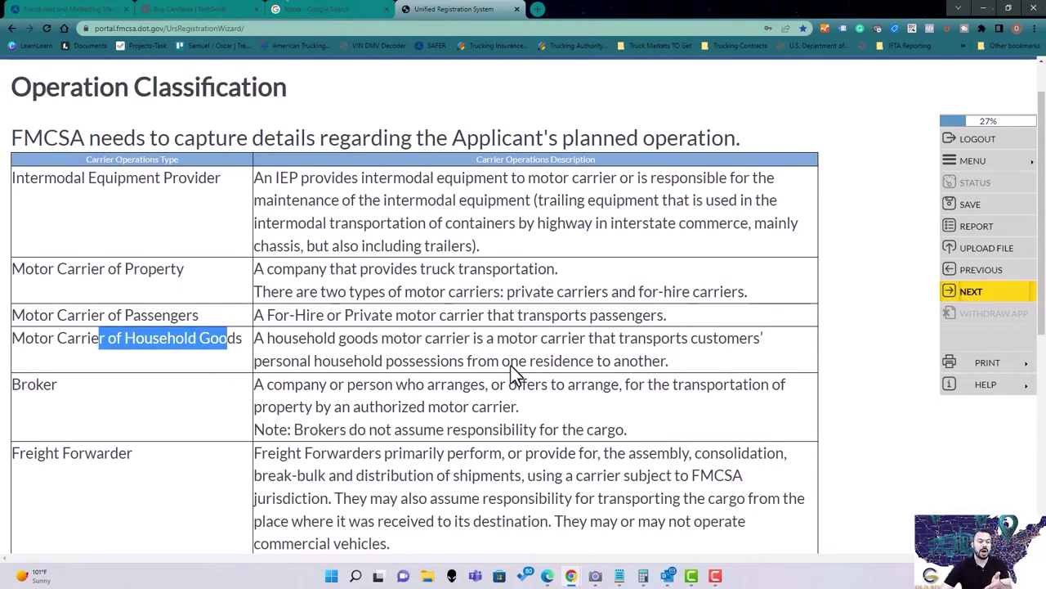
scroll(406, 393, down, 2)
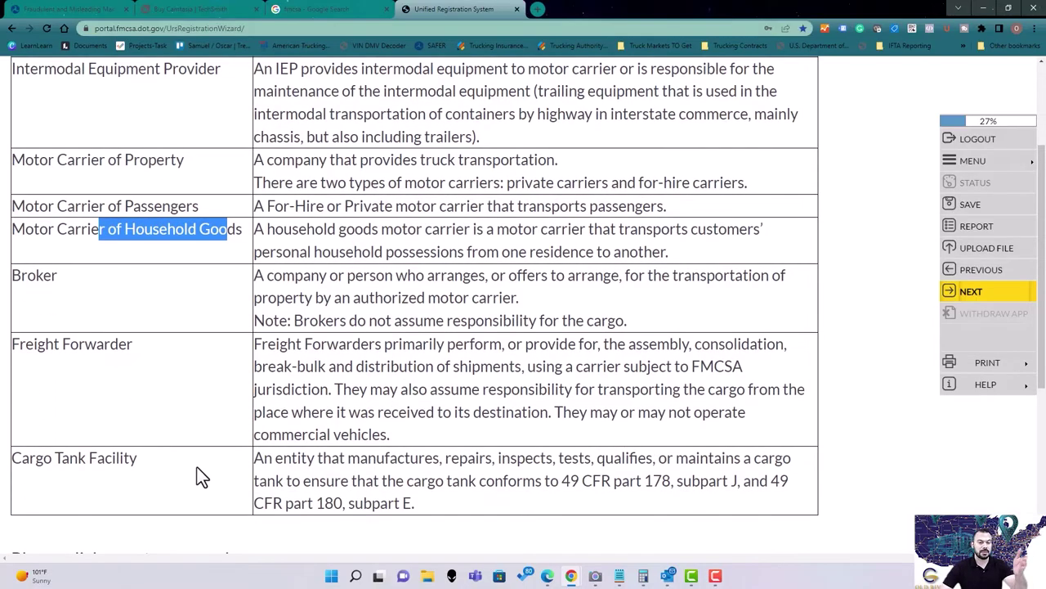
scroll(122, 370, up, 3)
drag(222, 236, 12, 239)
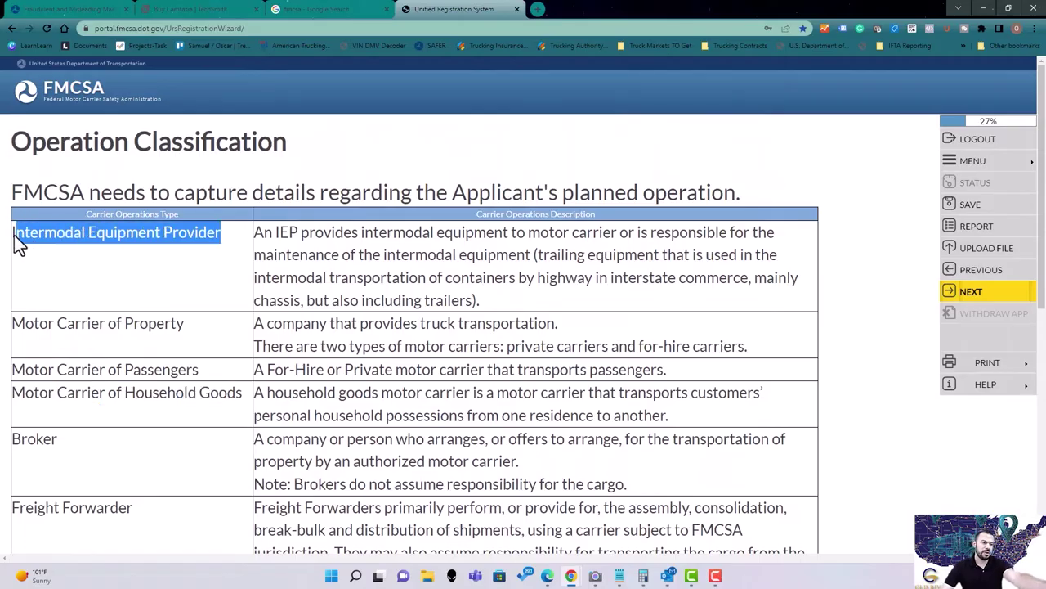
drag(299, 234, 275, 235)
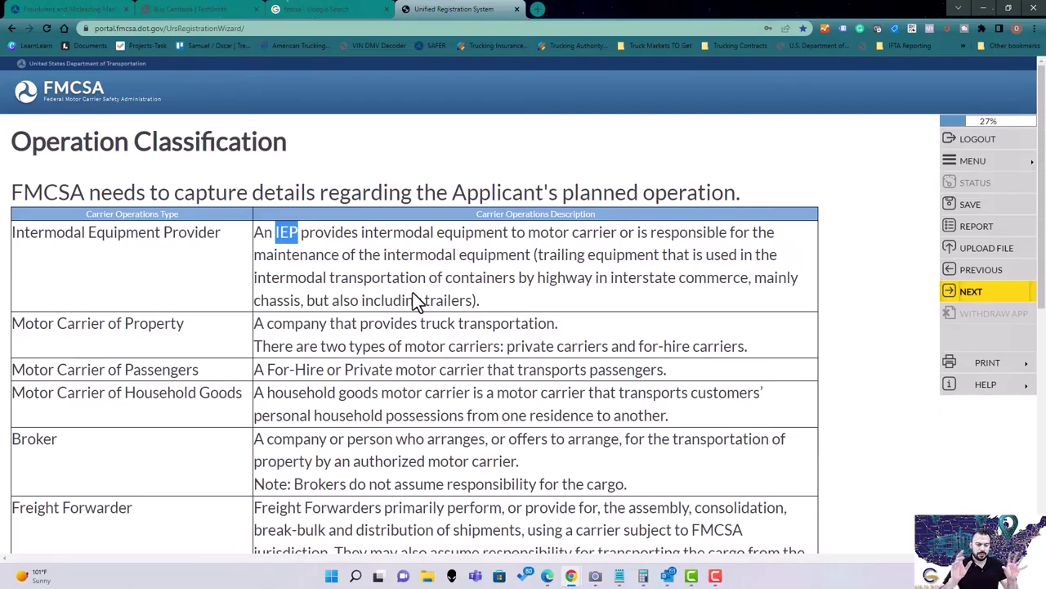
click(255, 326)
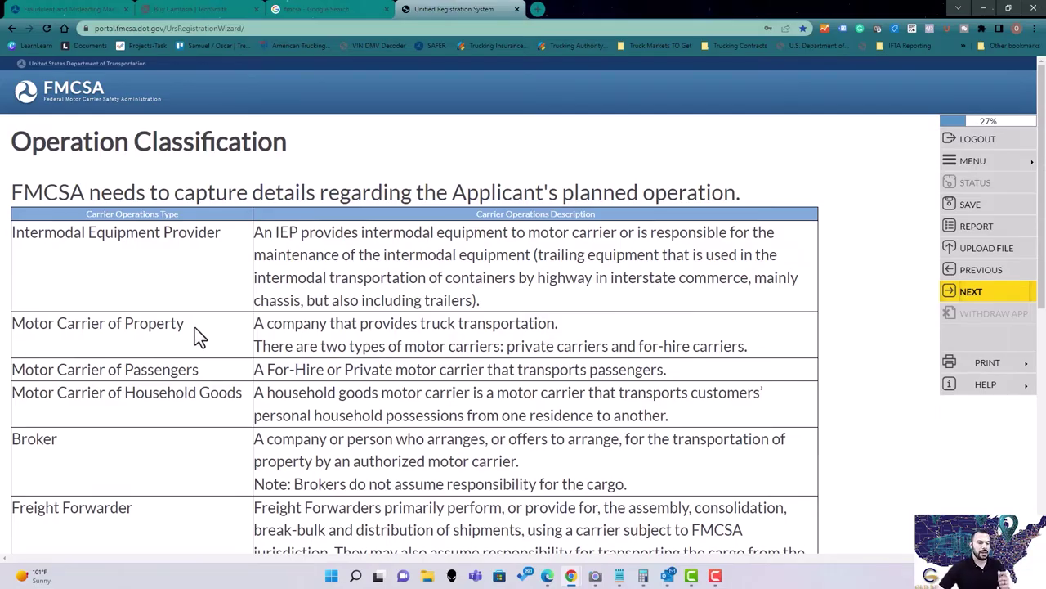
drag(194, 327, 28, 332)
drag(186, 331, 26, 338)
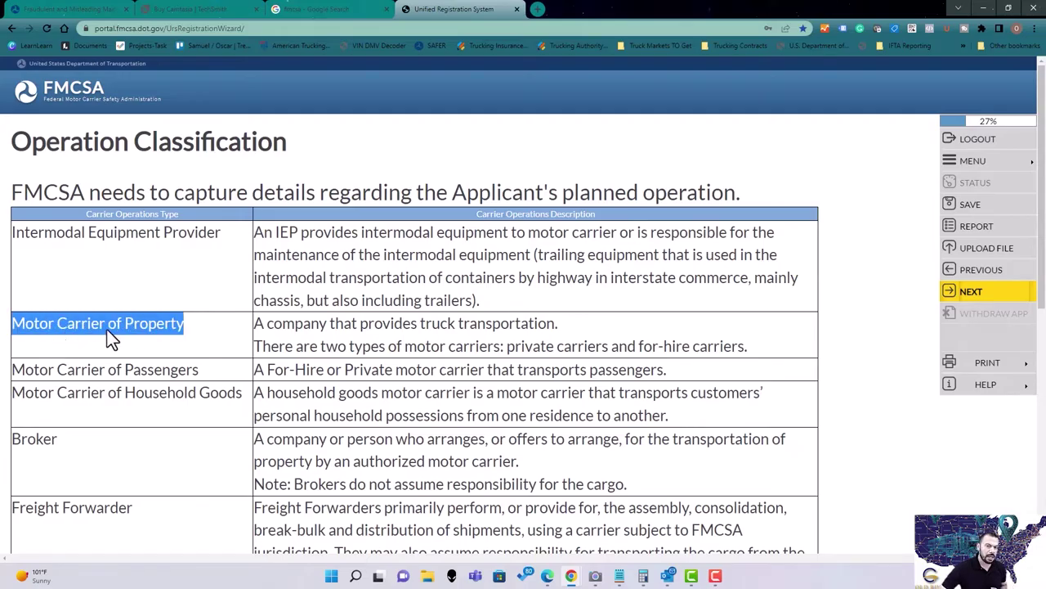
Go over the Passengers, Household Goods, Broker and Freight Forwarder types, then emphasize Motor Carrier of Property.
scroll(223, 331, down, 1)
drag(200, 318, 103, 319)
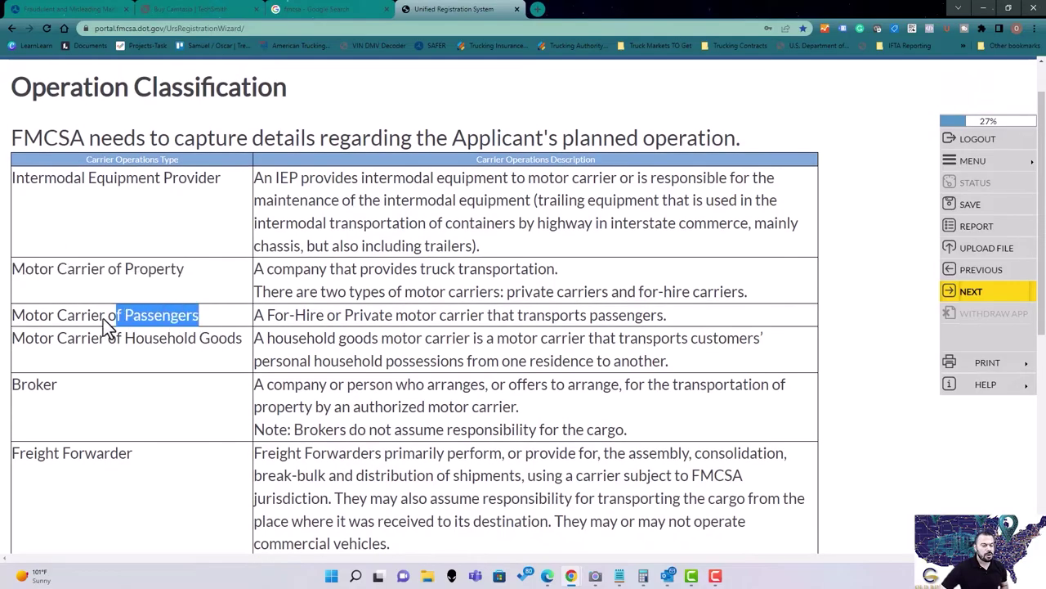
click(214, 343)
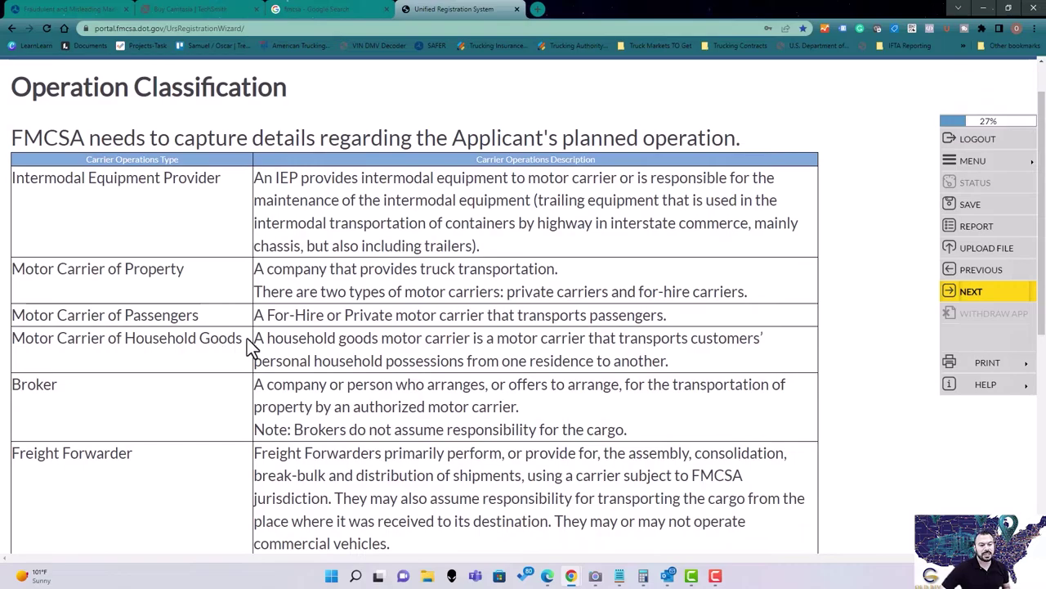
drag(247, 338, 18, 348)
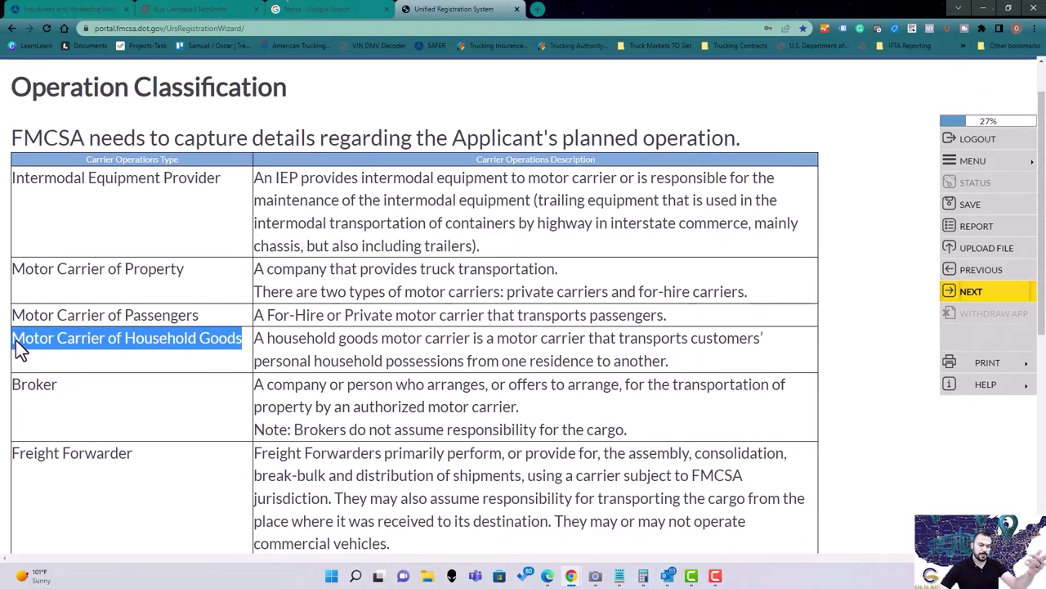
click(192, 348)
drag(135, 337, 246, 340)
scroll(204, 359, down, 1)
scroll(208, 364, down, 2)
drag(89, 238, 16, 229)
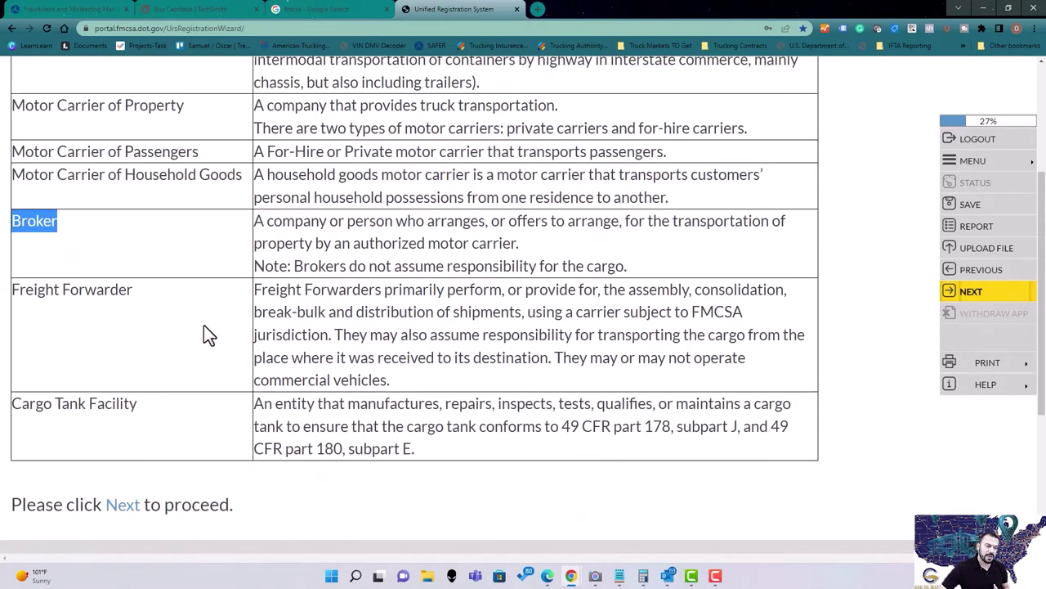
click(184, 309)
drag(184, 309, 123, 59)
click(152, 405)
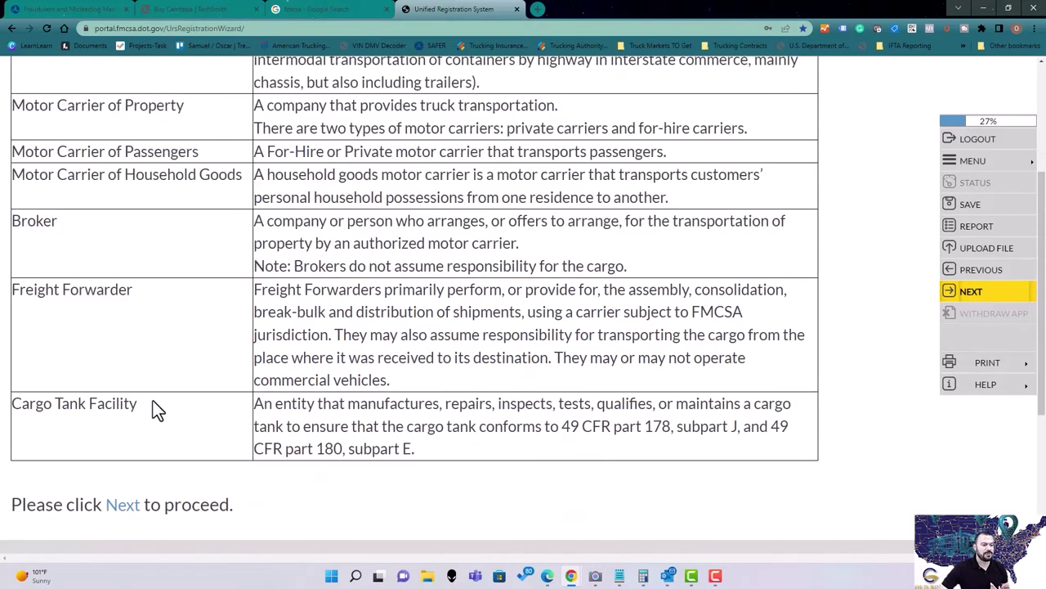
drag(151, 408, 14, 414)
scroll(420, 384, down, 2)
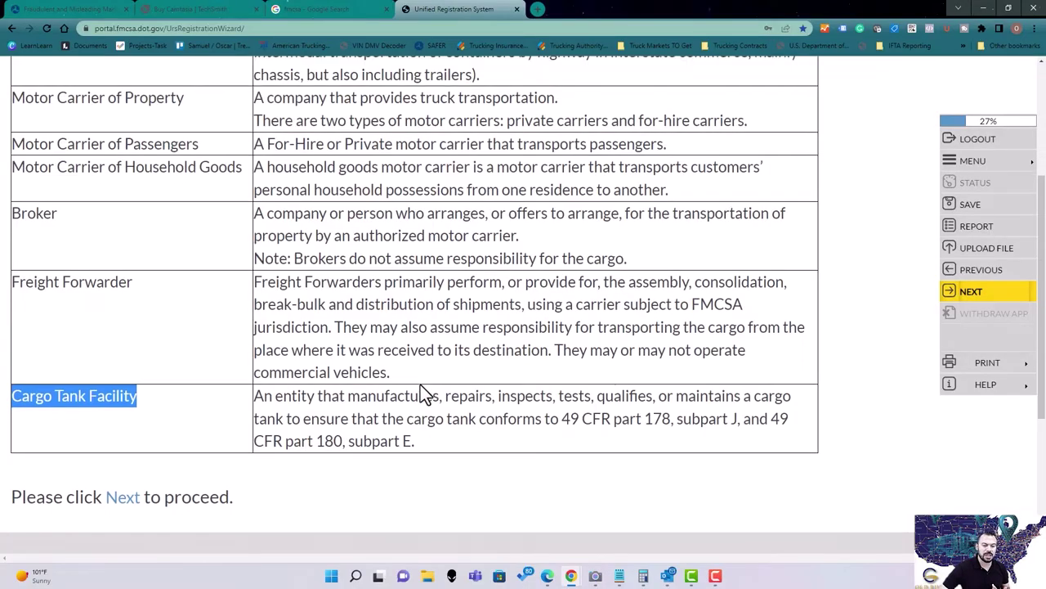
scroll(506, 393, up, 4)
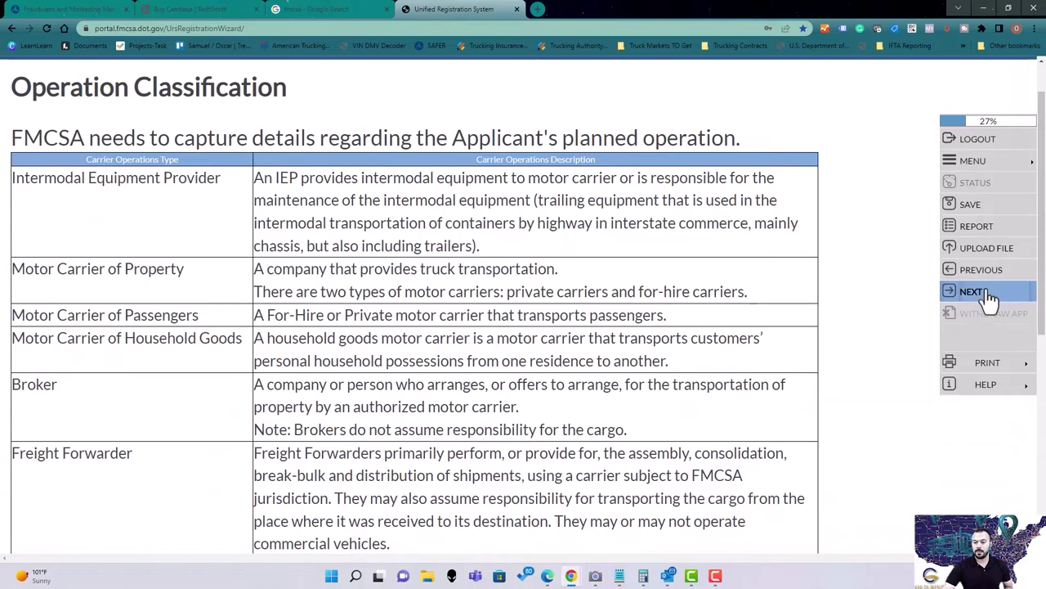
triple_click(216, 273)
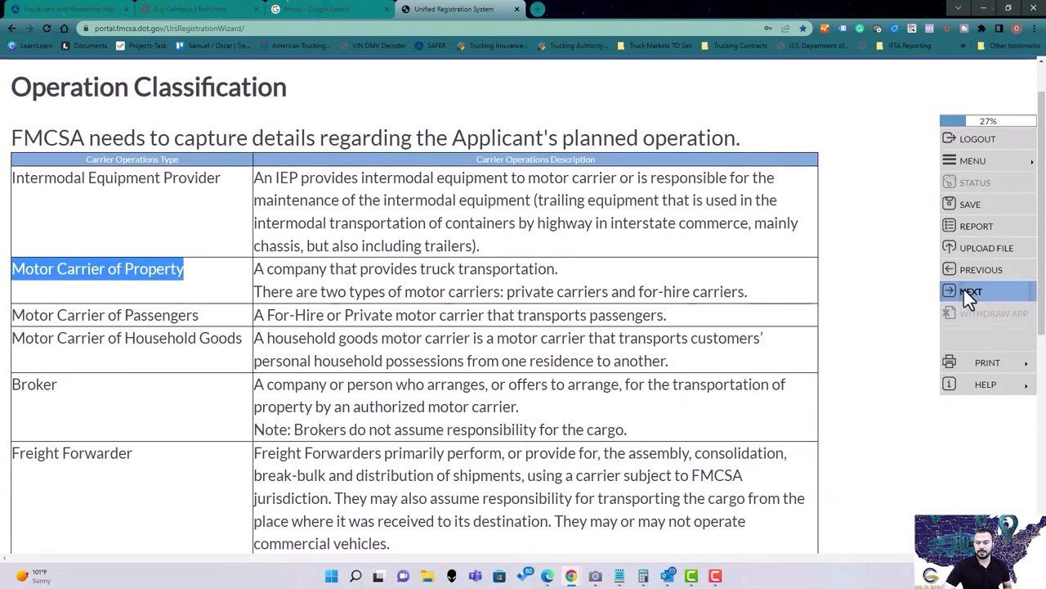